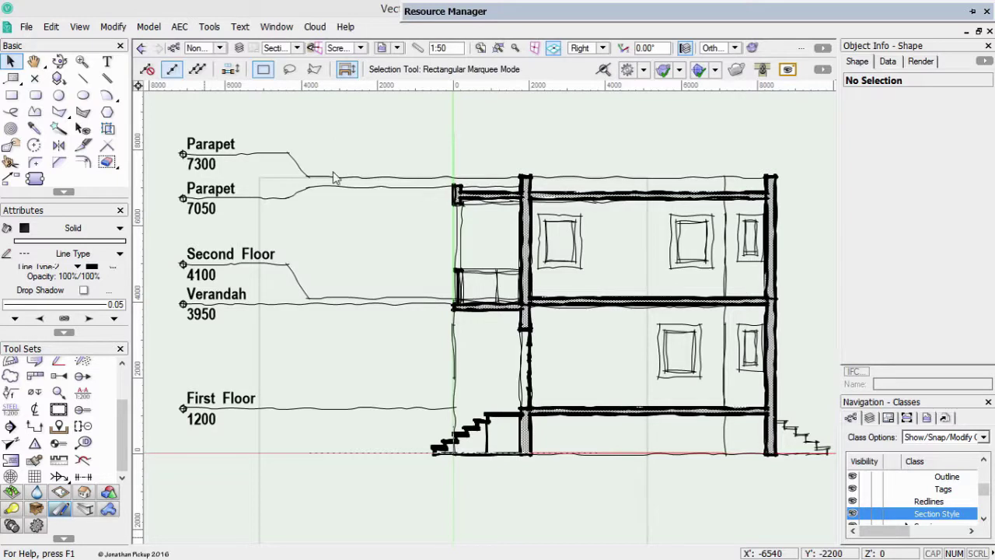
# - Switch the active layer to 3-Ceiling
pyautogui.click(297, 49)
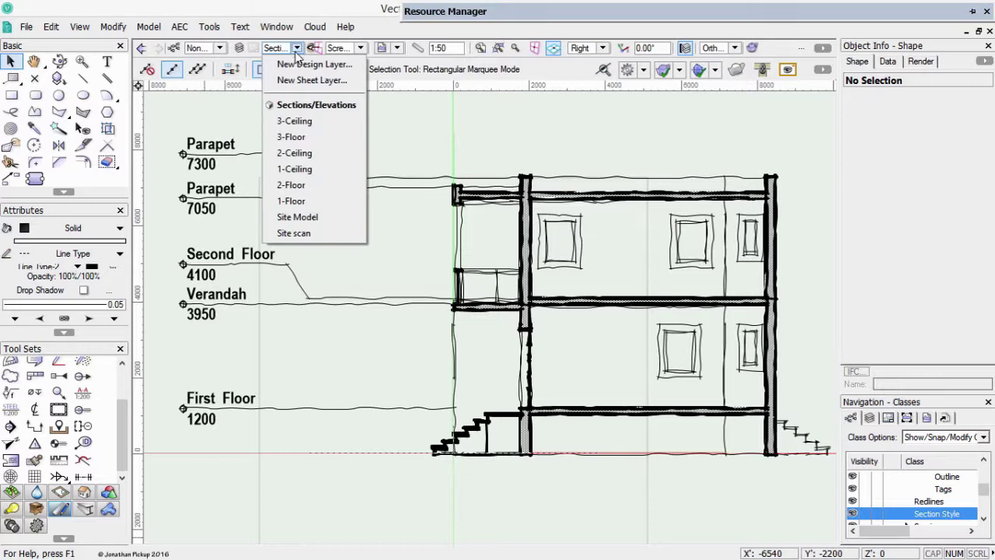
pyautogui.click(305, 122)
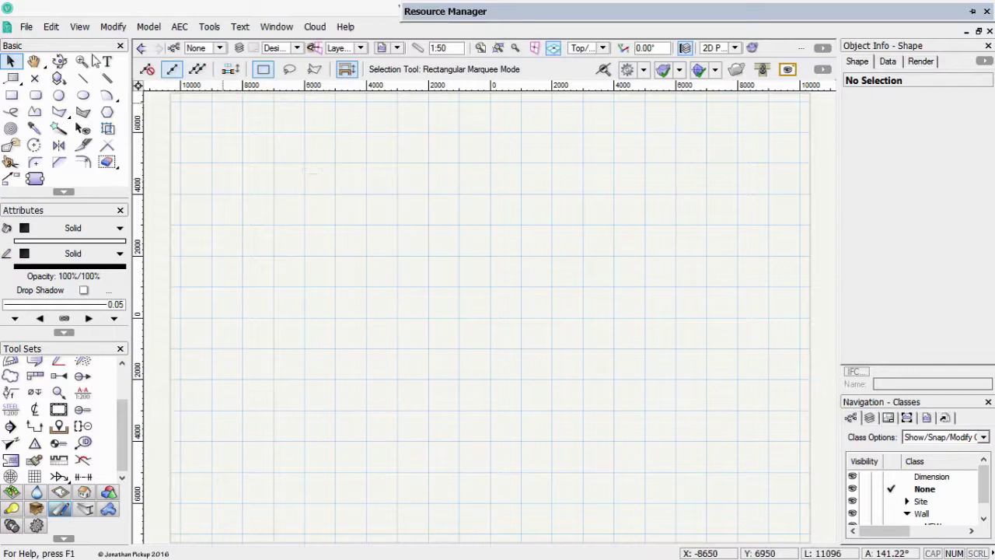
# - Import the 008.png section sketch and zoom to fit it on the drawing
pyautogui.click(26, 29)
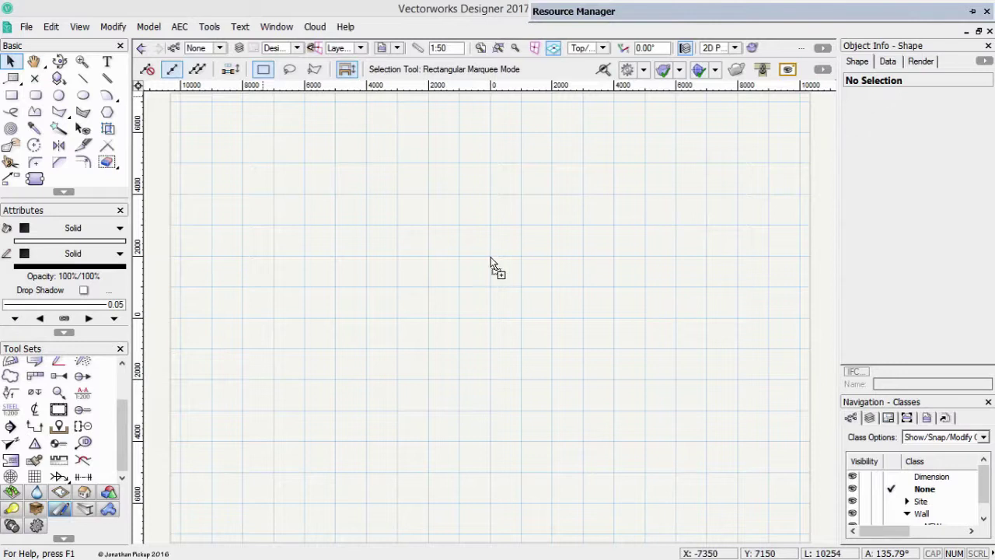
pyautogui.moveTo(499, 272); pyautogui.dragTo(501, 259)
pyautogui.click(545, 446)
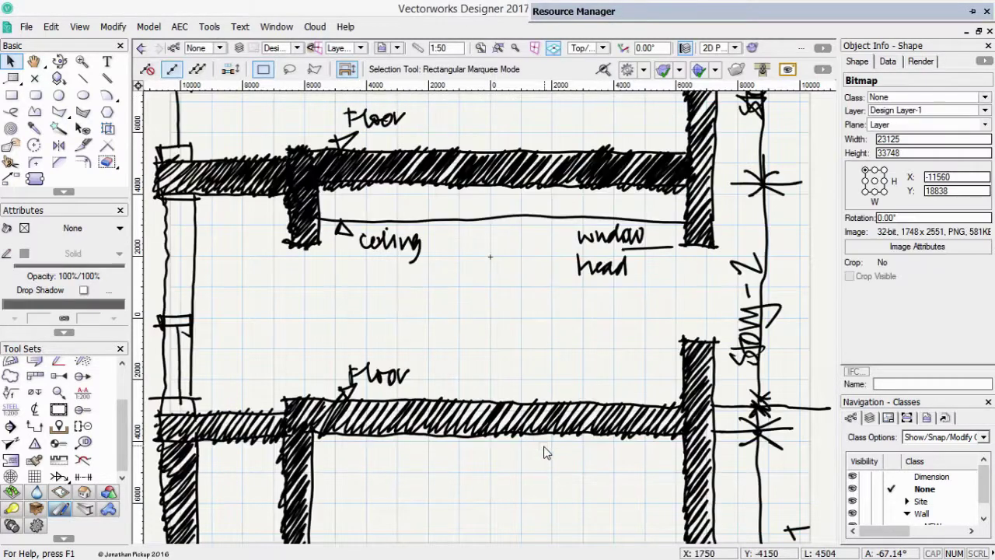
pyautogui.hotkey('ctrl', '4')
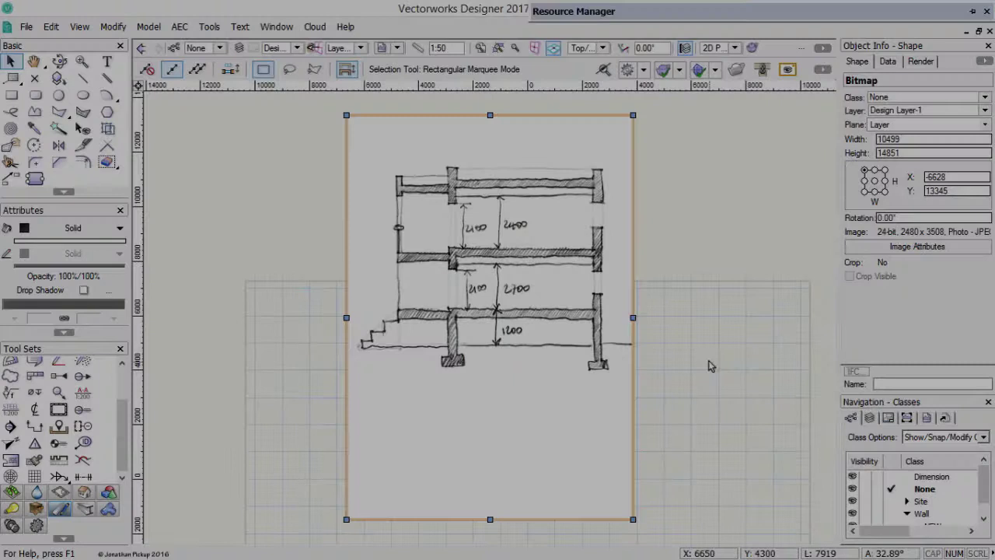
pyautogui.click(707, 362)
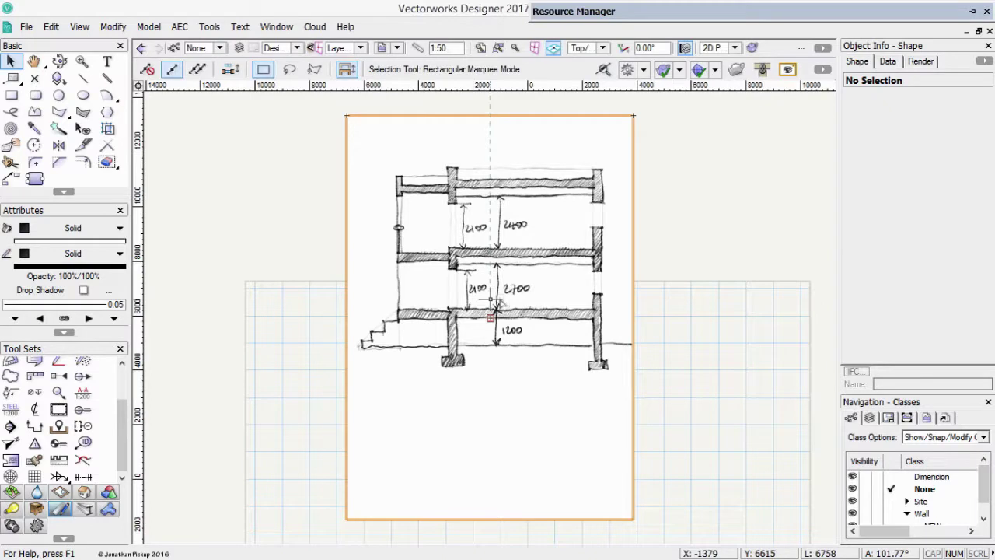
# - Move the section sketch to the left and import a second sketch image
pyautogui.moveTo(492, 311)
pyautogui.mouseDown()
pyautogui.moveTo(288, 260)
pyautogui.moveTo(251, 269)
pyautogui.mouseUp()
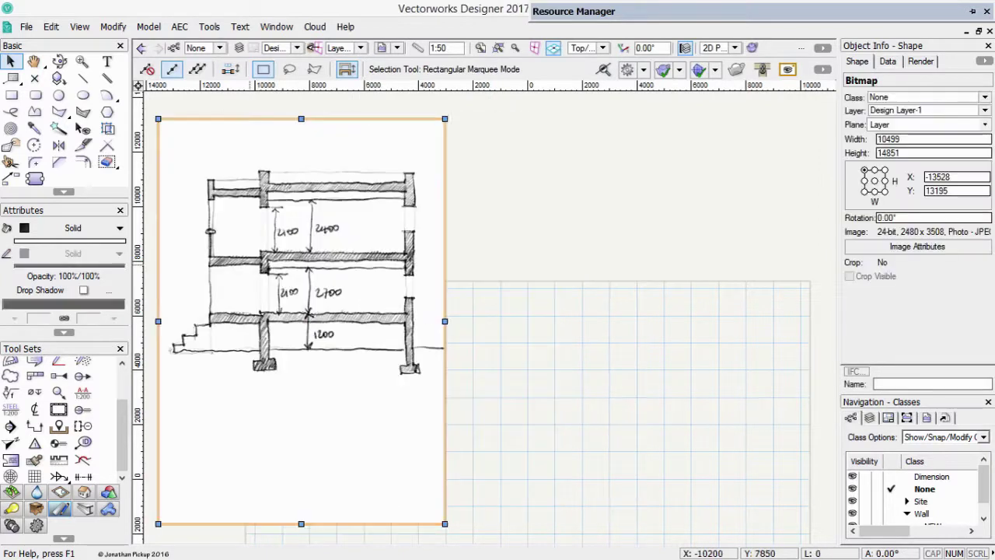
pyautogui.click(579, 241)
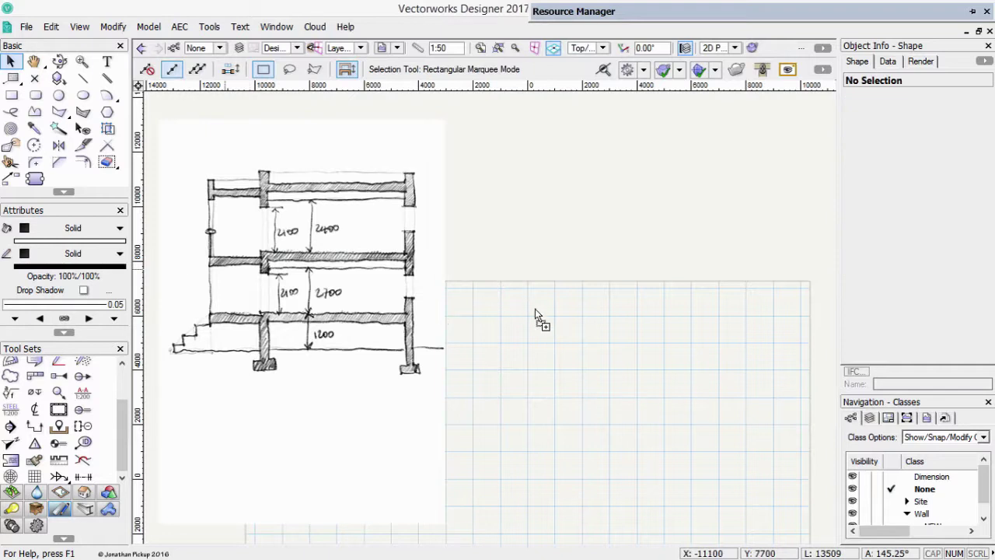
pyautogui.moveTo(566, 329); pyautogui.dragTo(611, 341)
pyautogui.click(548, 445)
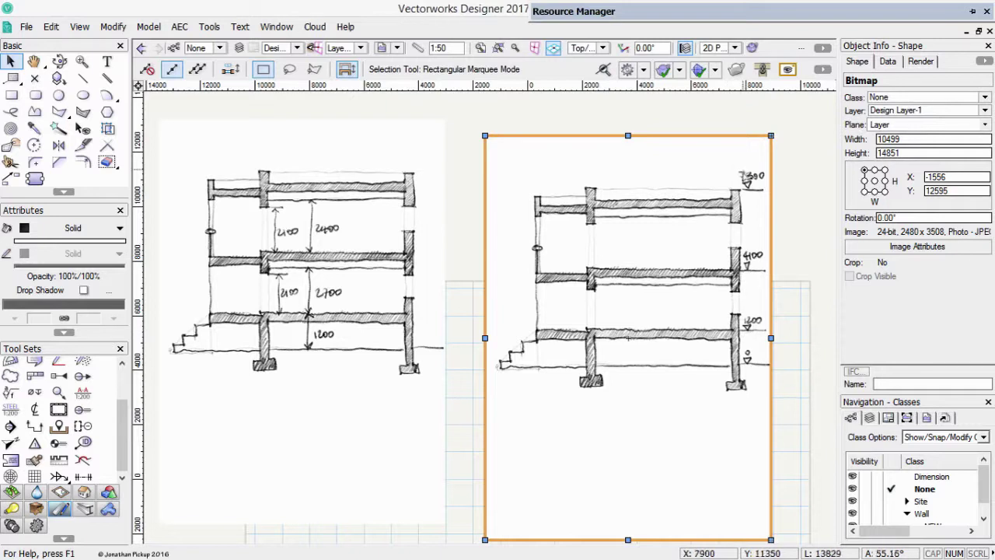
# - Replace the left sketch with the new one and import 004.png
pyautogui.click(406, 250)
pyautogui.press('Delete')
pyautogui.moveTo(488, 281); pyautogui.dragTo(163, 281)
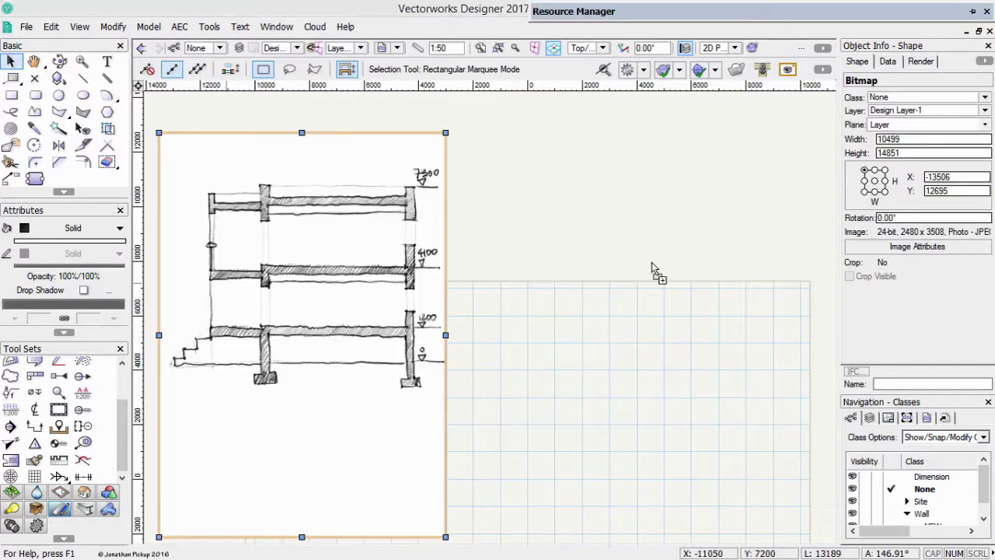
pyautogui.moveTo(651, 262); pyautogui.dragTo(653, 269)
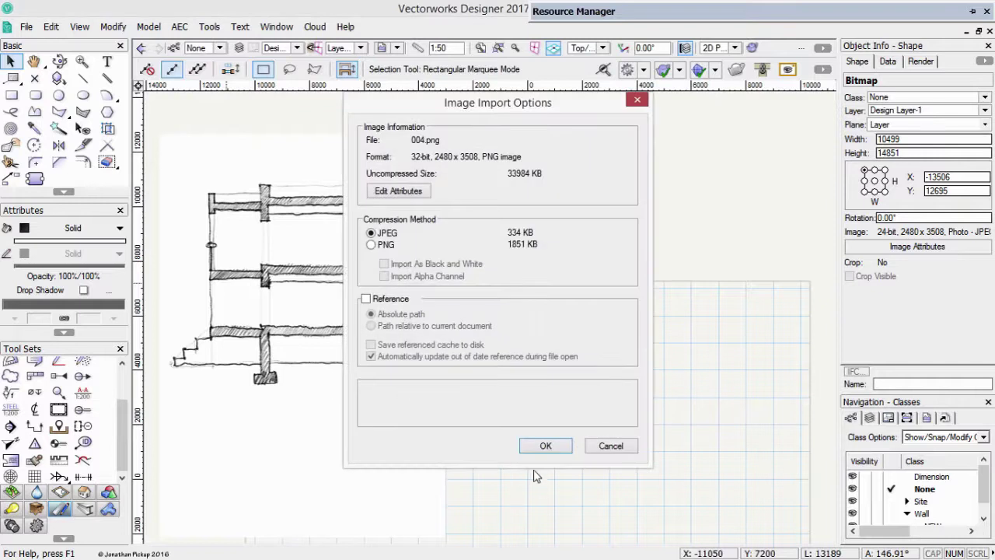
pyautogui.click(546, 445)
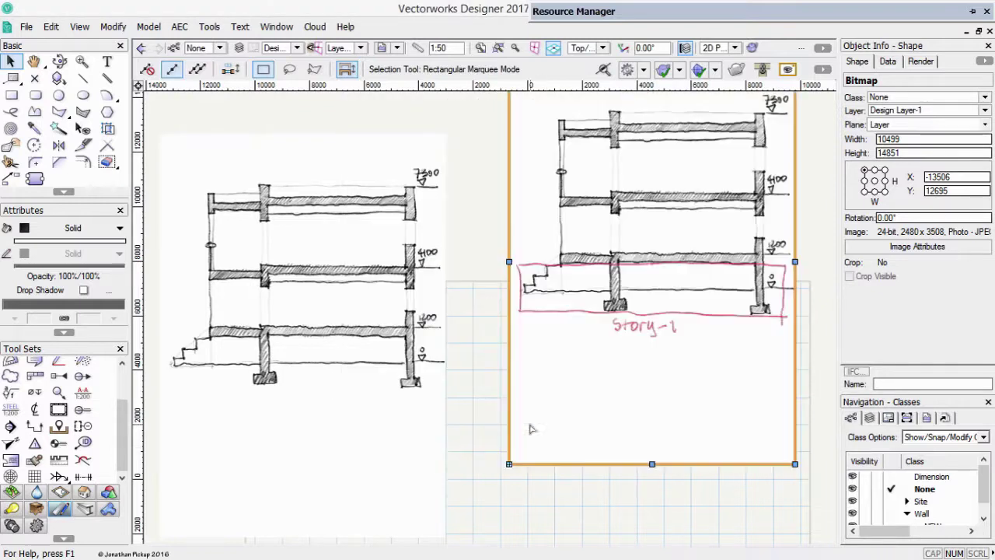
# - Place the Story-1 sketch beside the others and delete the unwanted images
pyautogui.moveTo(537, 417); pyautogui.dragTo(494, 493)
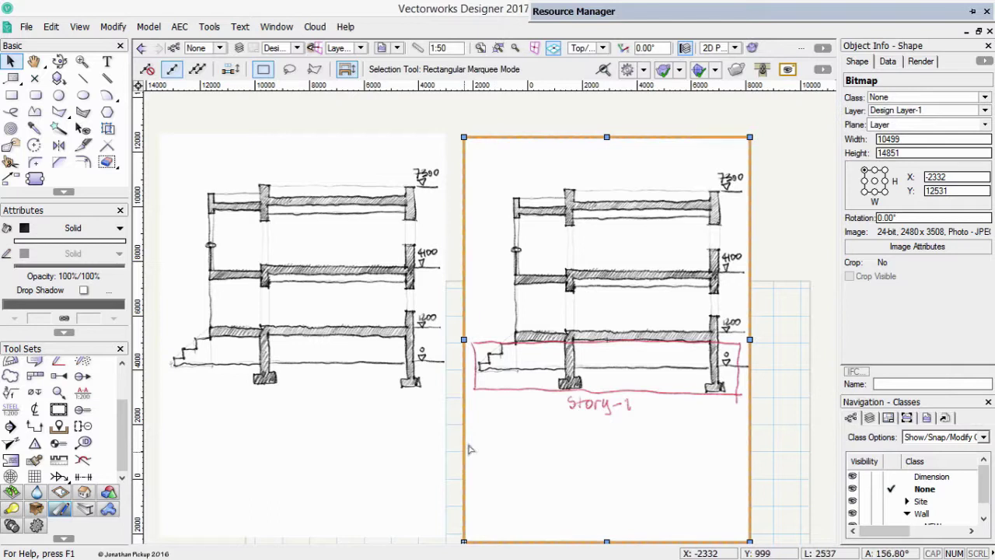
pyautogui.press('Delete')
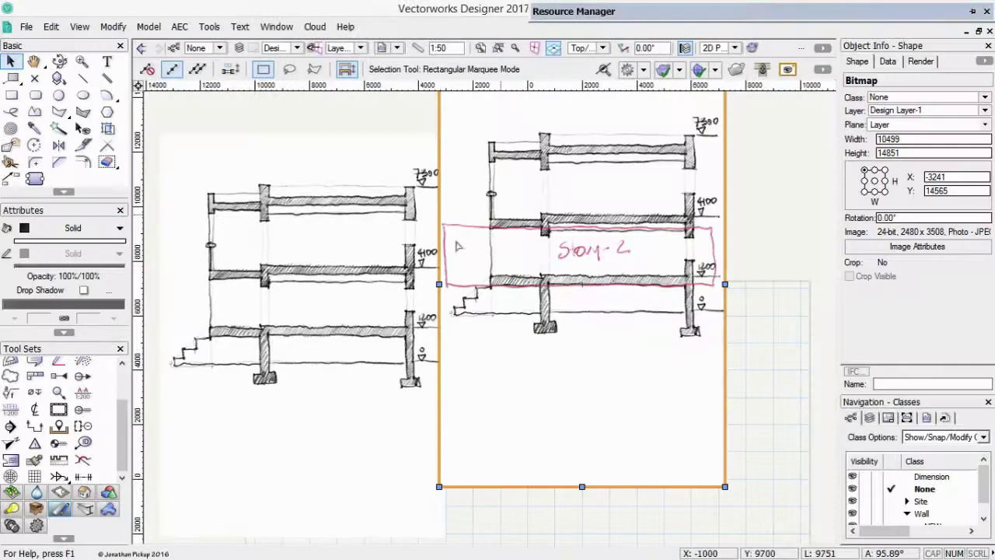
pyautogui.press('Delete')
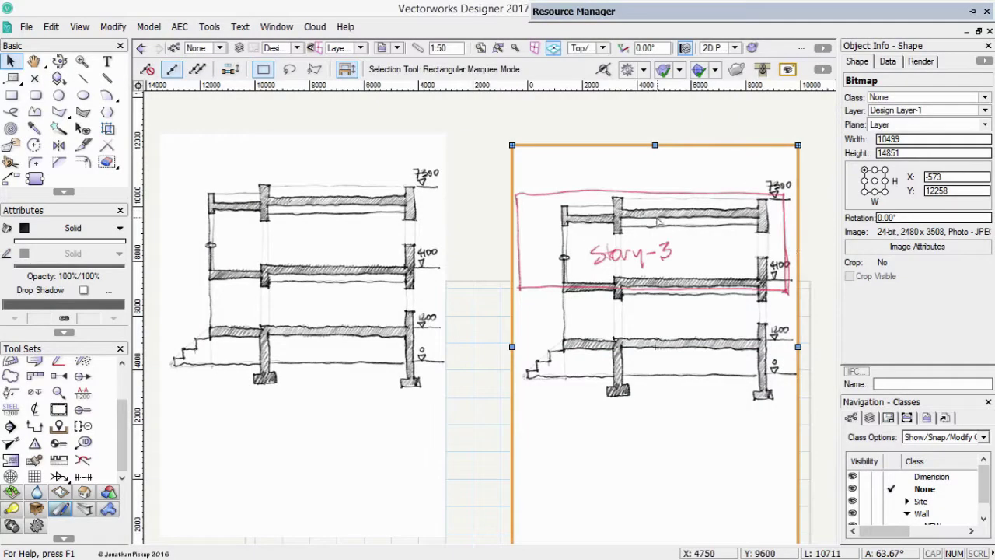
pyautogui.press('Delete')
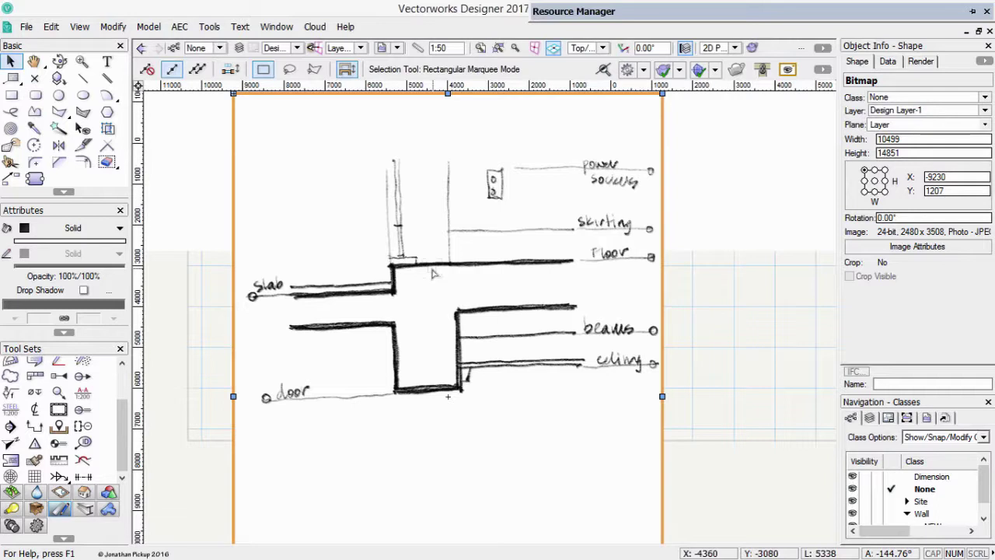
# - Move the detail sketch below the storey sketches and bring all three back into view
pyautogui.scroll(-3, 436, 291)
pyautogui.moveTo(406, 325); pyautogui.dragTo(352, 372)
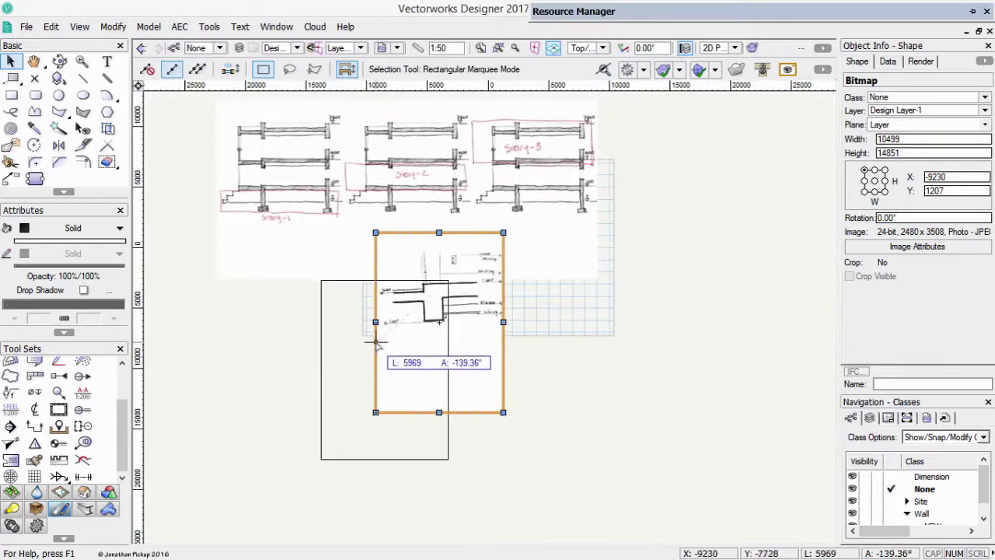
pyautogui.scroll(2, 404, 216)
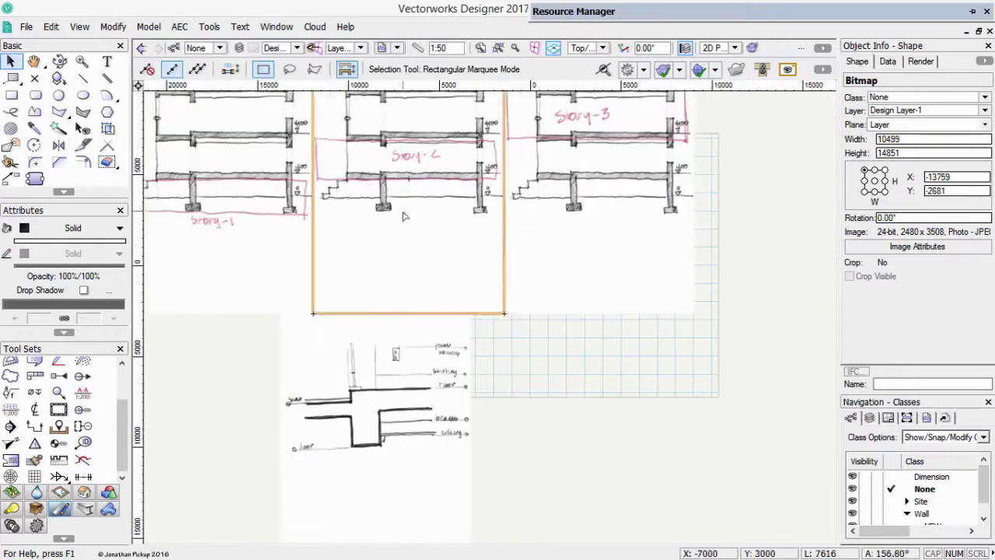
pyautogui.moveTo(404, 216); pyautogui.dragTo(471, 276, button='middle')
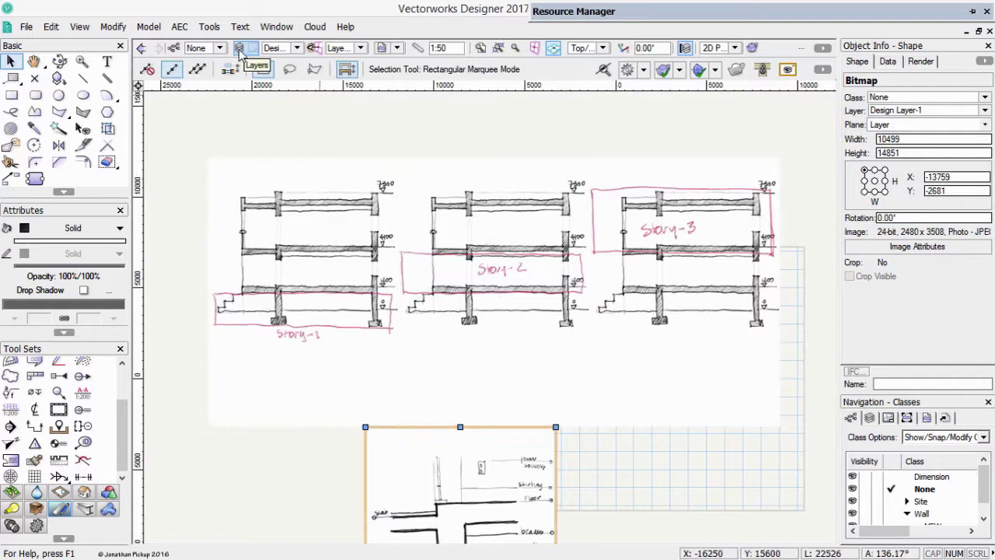
# - Start a new story in Organization's Stories list and check its Finish Floor and Top of Structure levels
pyautogui.click(240, 53)
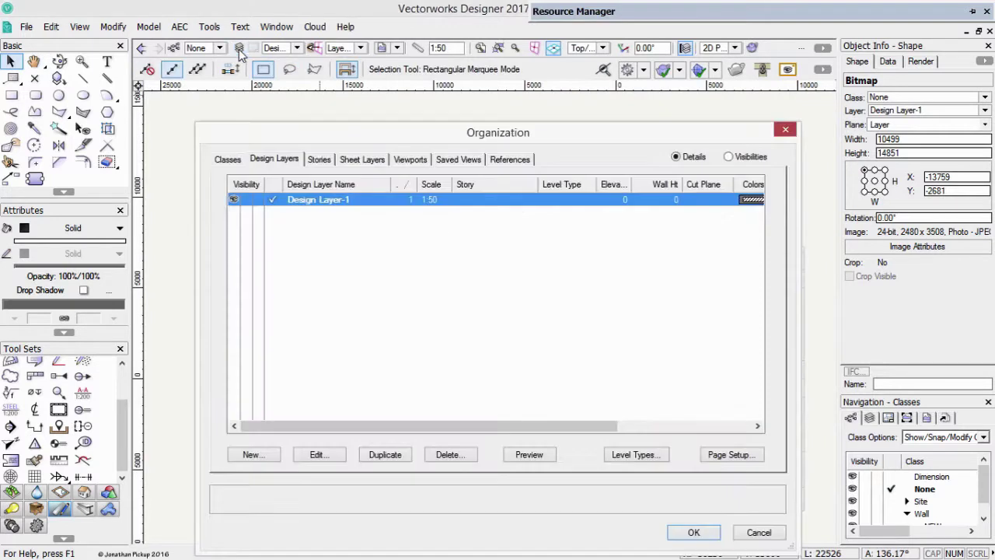
pyautogui.click(317, 159)
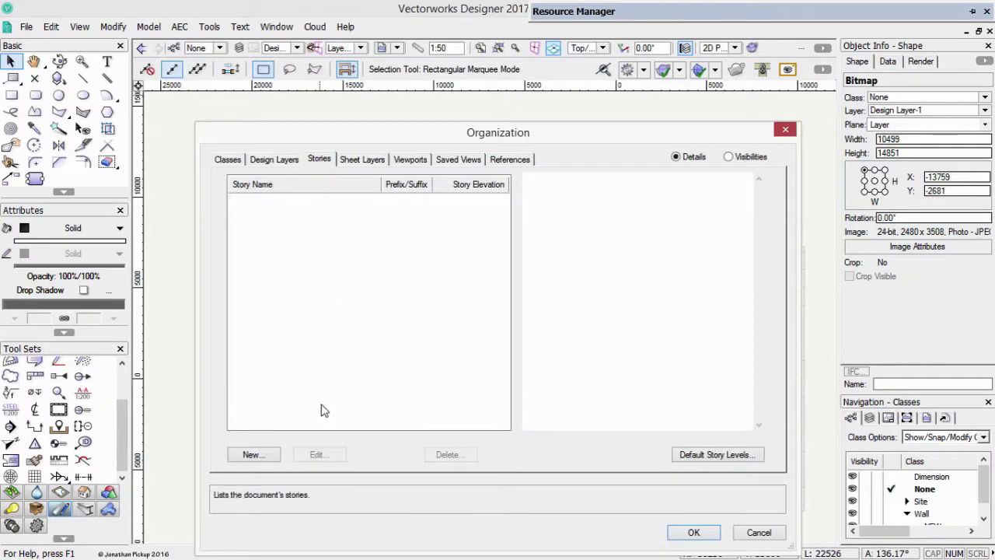
pyautogui.click(255, 456)
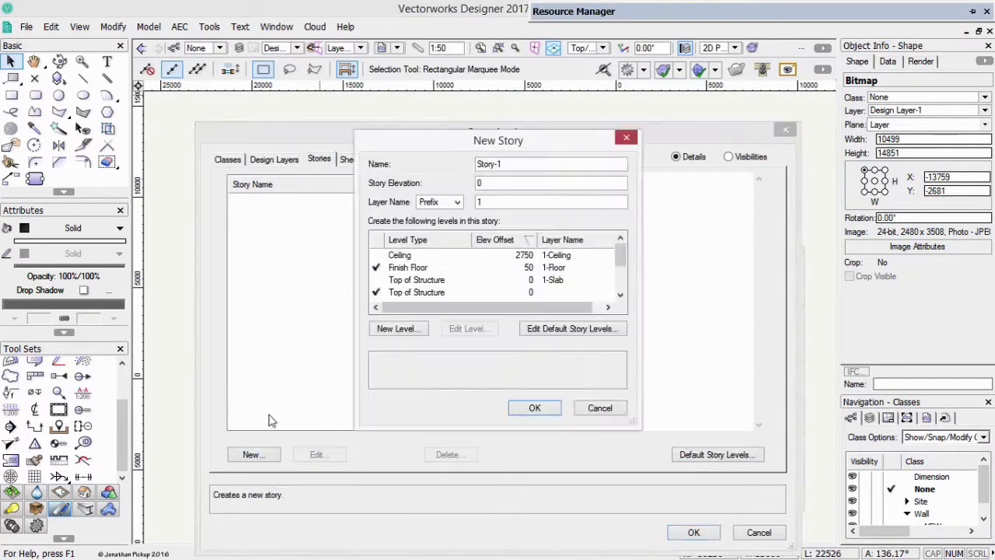
pyautogui.moveTo(492, 149); pyautogui.dragTo(458, 114)
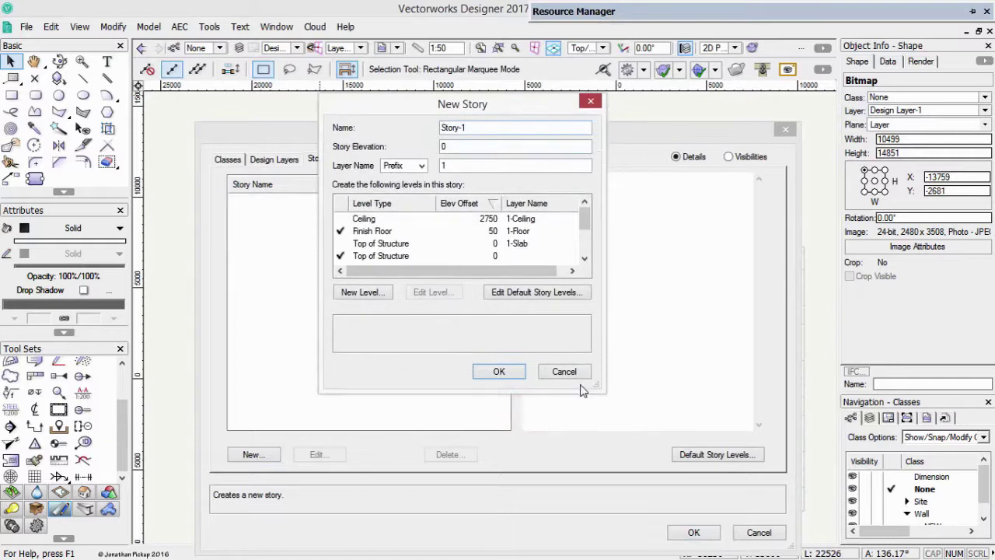
pyautogui.moveTo(607, 394); pyautogui.dragTo(664, 506)
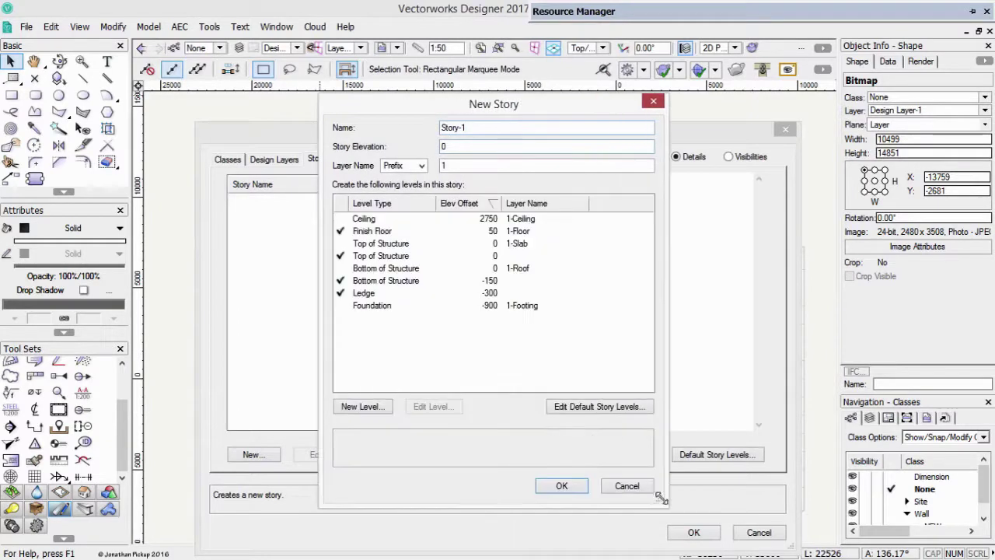
pyautogui.click(371, 235)
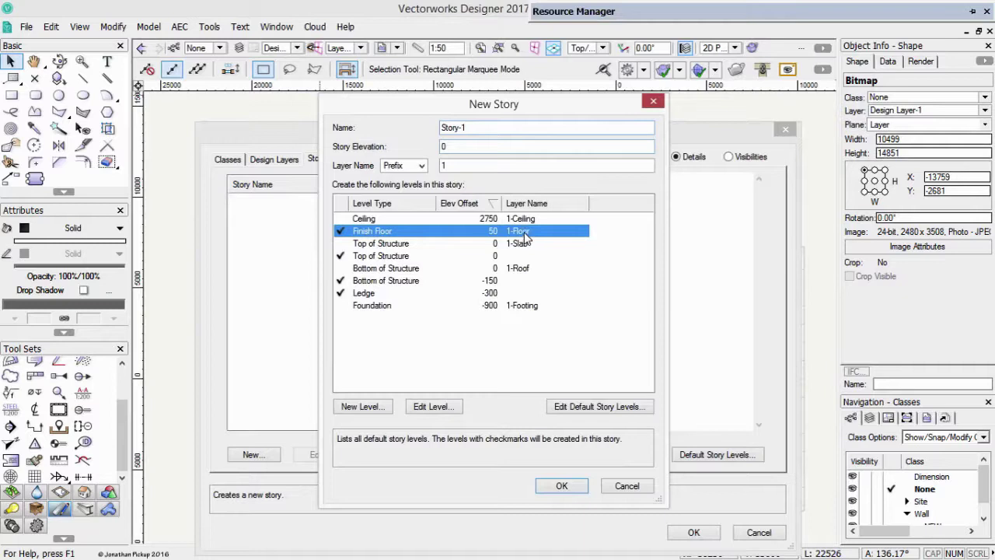
pyautogui.click(394, 248)
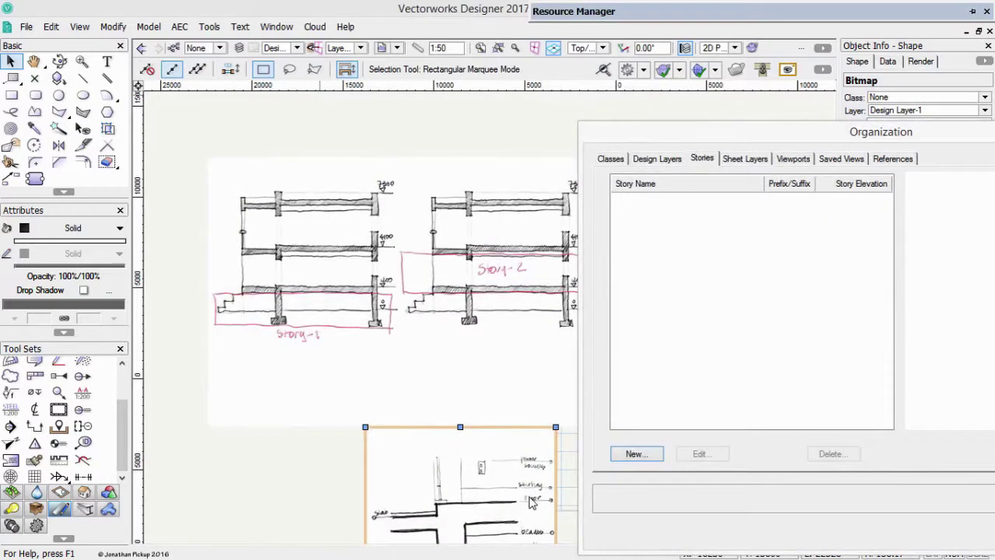
# - Start another new story and inspect its Ceiling, Foundation and Ledge levels
pyautogui.moveTo(711, 132); pyautogui.dragTo(316, 105)
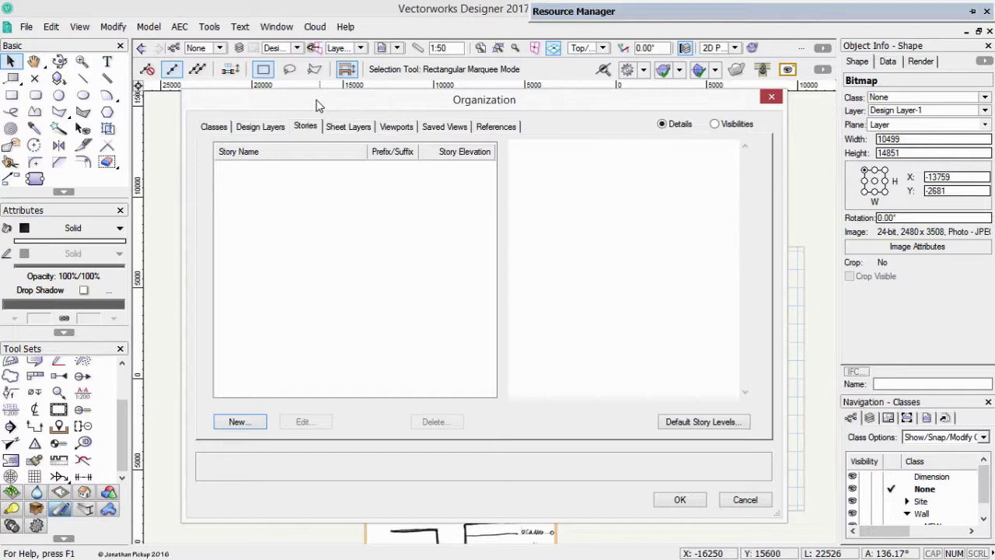
pyautogui.click(237, 421)
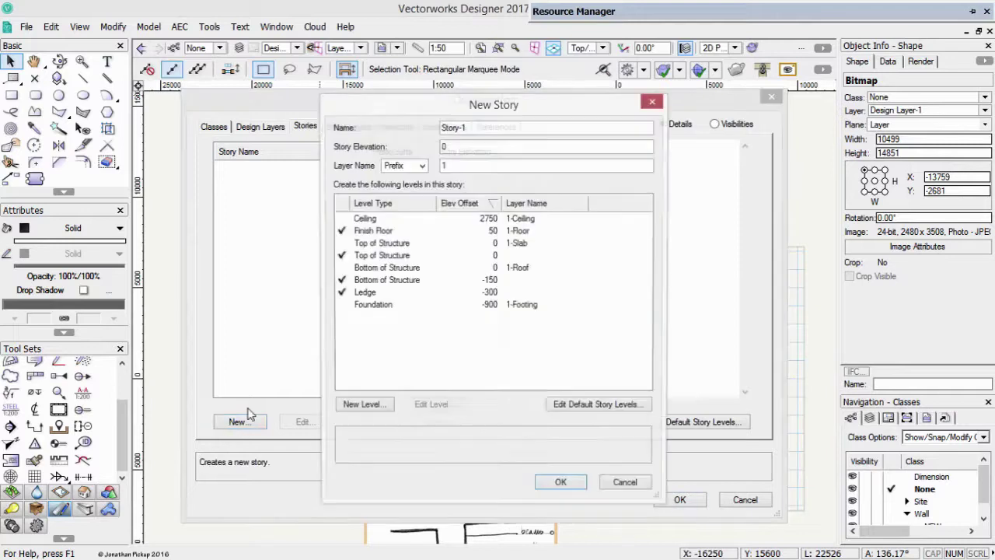
pyautogui.click(364, 220)
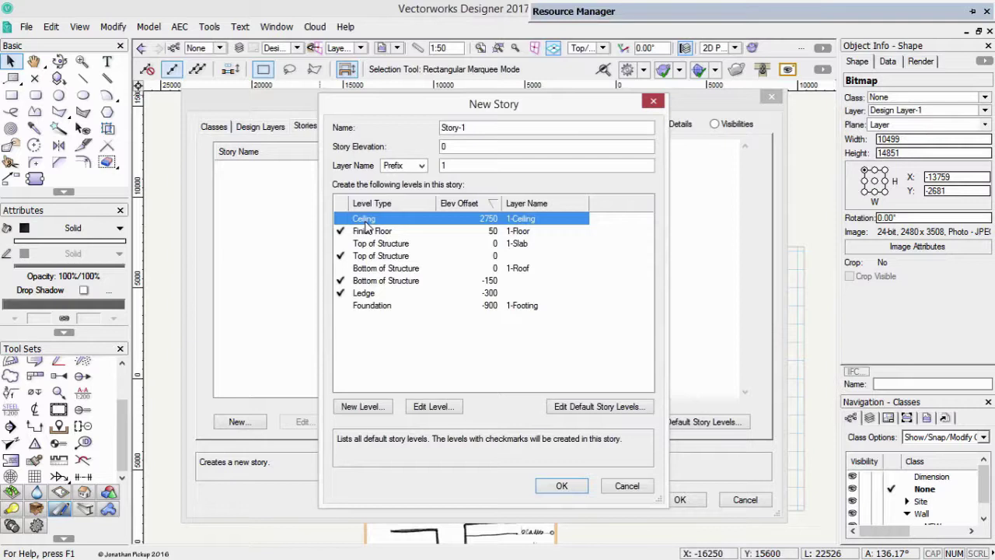
pyautogui.click(370, 306)
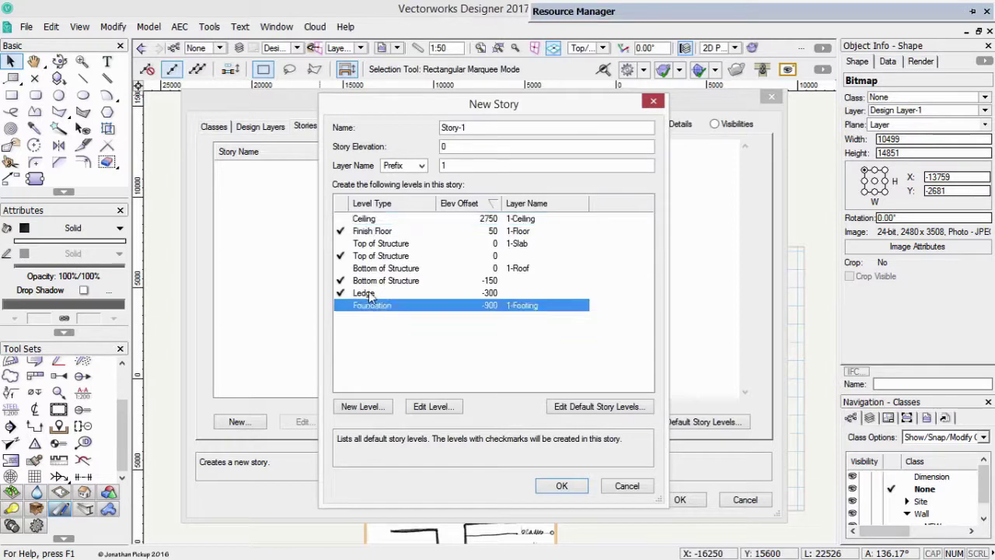
pyautogui.click(369, 294)
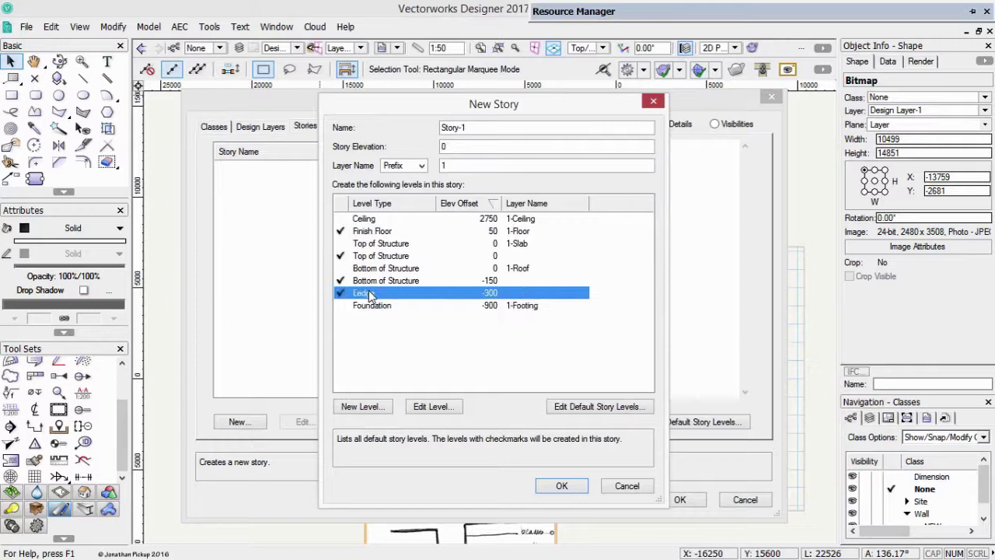
# - In the default story levels, turn Ledge into a new Bottom of Footing type at -600
pyautogui.click(599, 413)
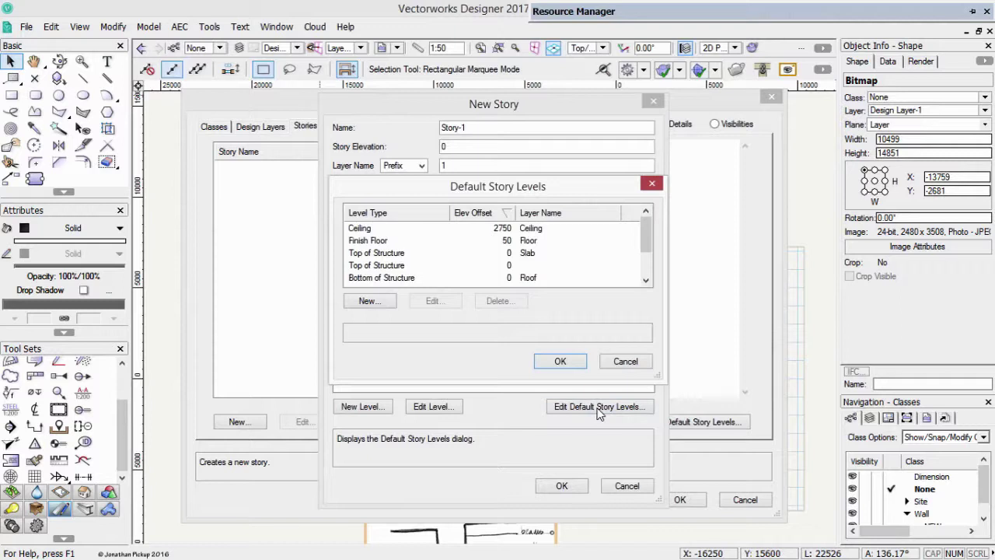
pyautogui.moveTo(658, 375); pyautogui.dragTo(668, 514)
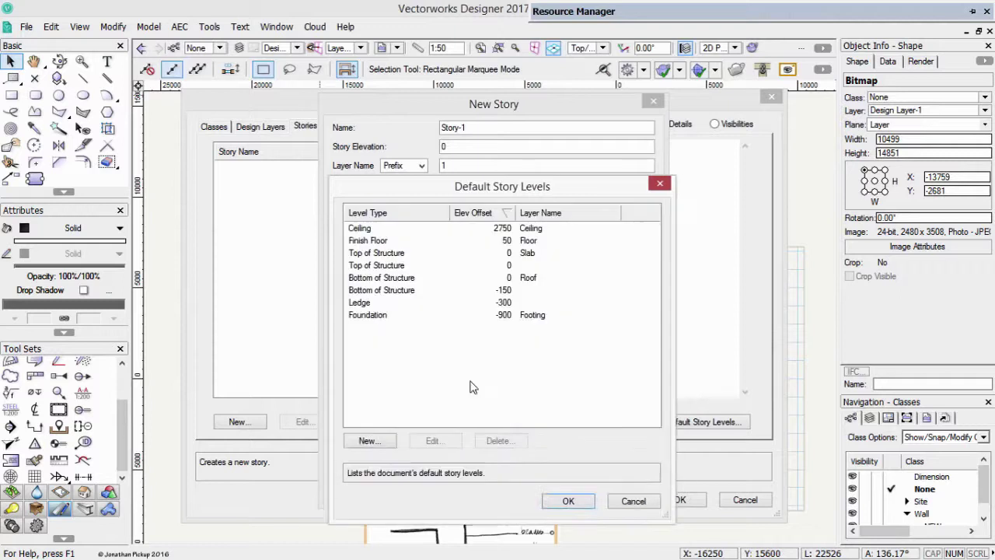
pyautogui.click(373, 302)
pyautogui.click(434, 440)
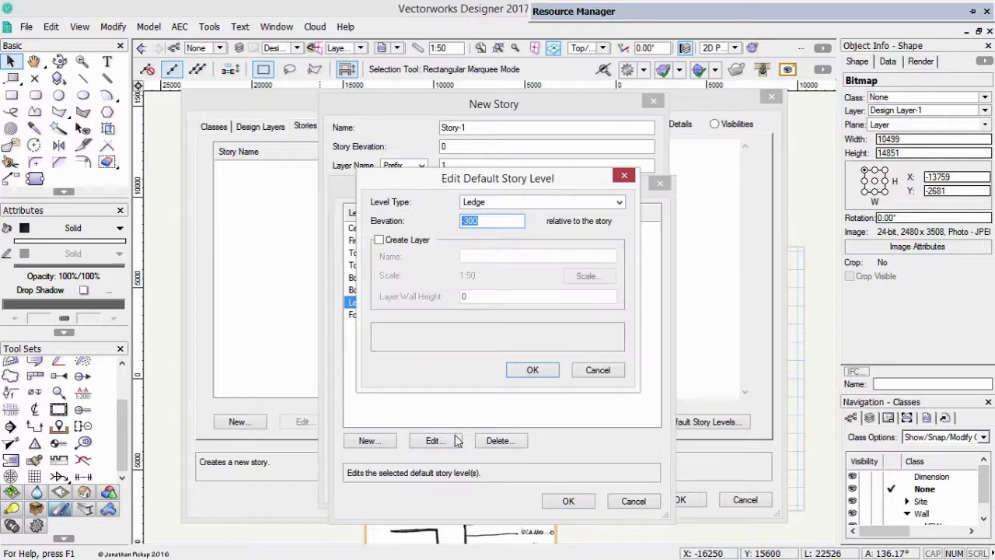
pyautogui.click(519, 203)
pyautogui.click(515, 233)
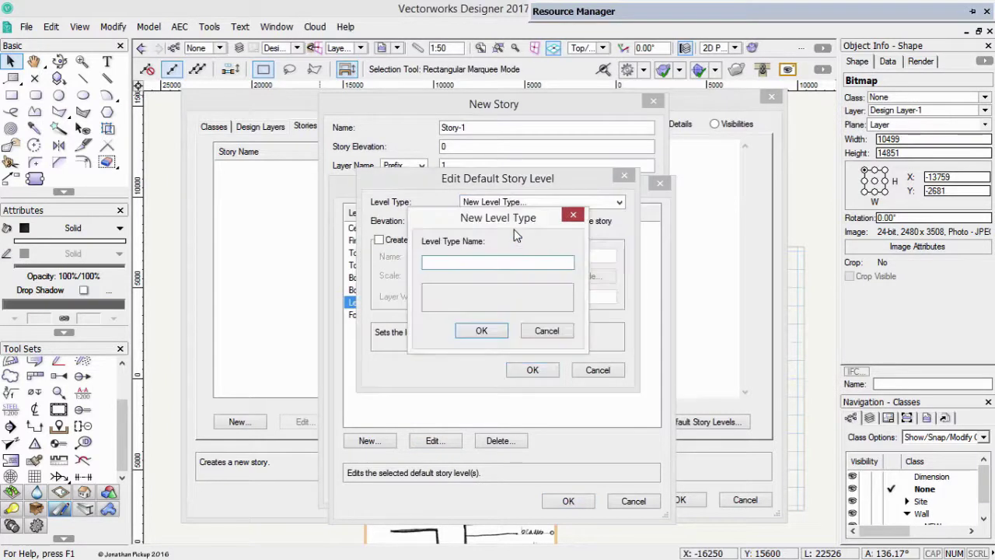
pyautogui.write('Bottom of Footing')
pyautogui.press('Return')
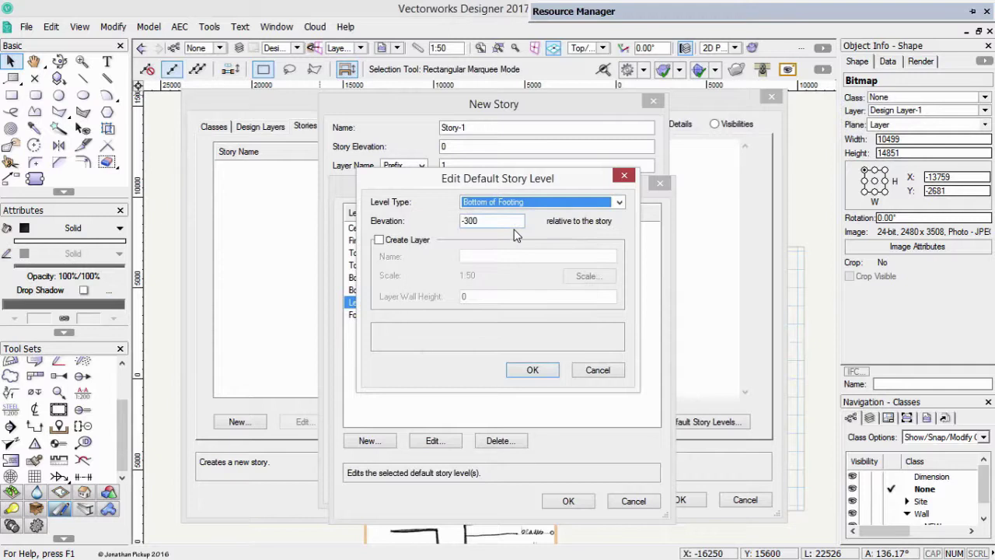
pyautogui.click(496, 222)
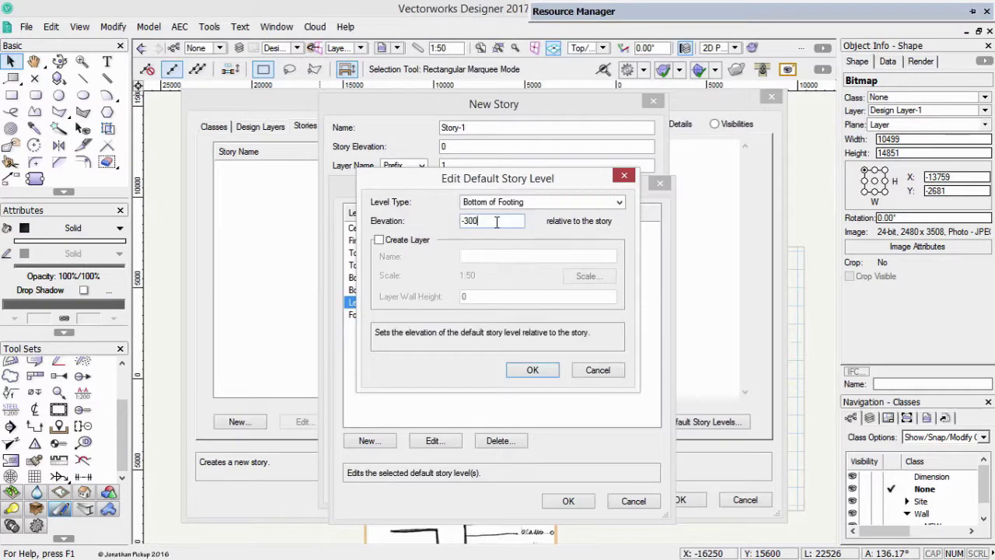
pyautogui.hotkey('shift', 'Home')
pyautogui.write('-600')
pyautogui.hotkey('shift', 'Tab')
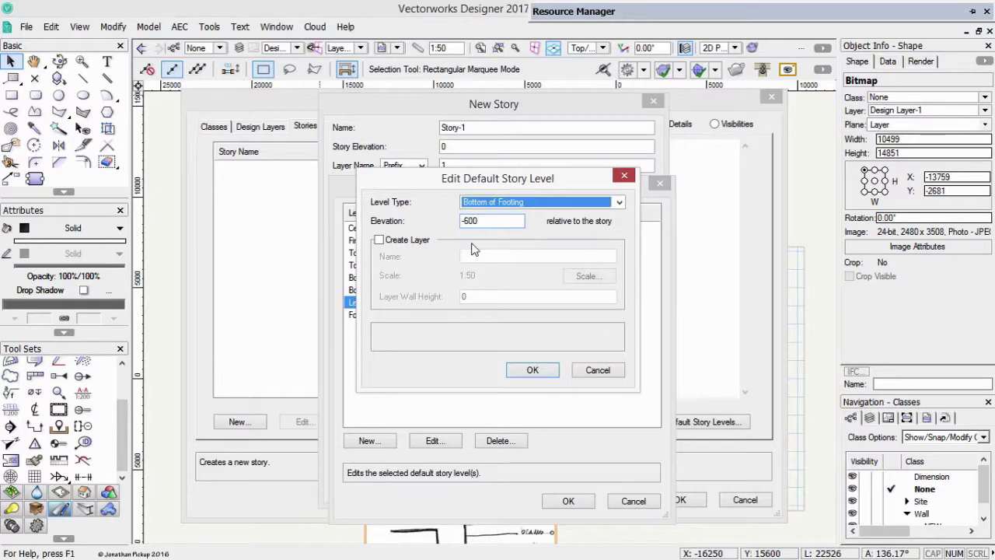
pyautogui.click(538, 376)
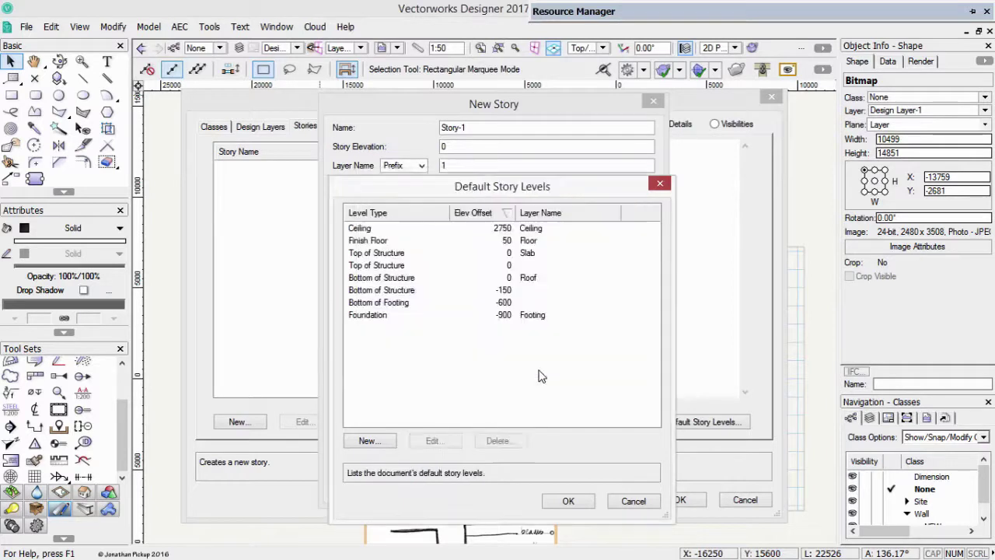
# - Change Bottom of Structure into a new Top of Footing level type at -300
pyautogui.click(379, 291)
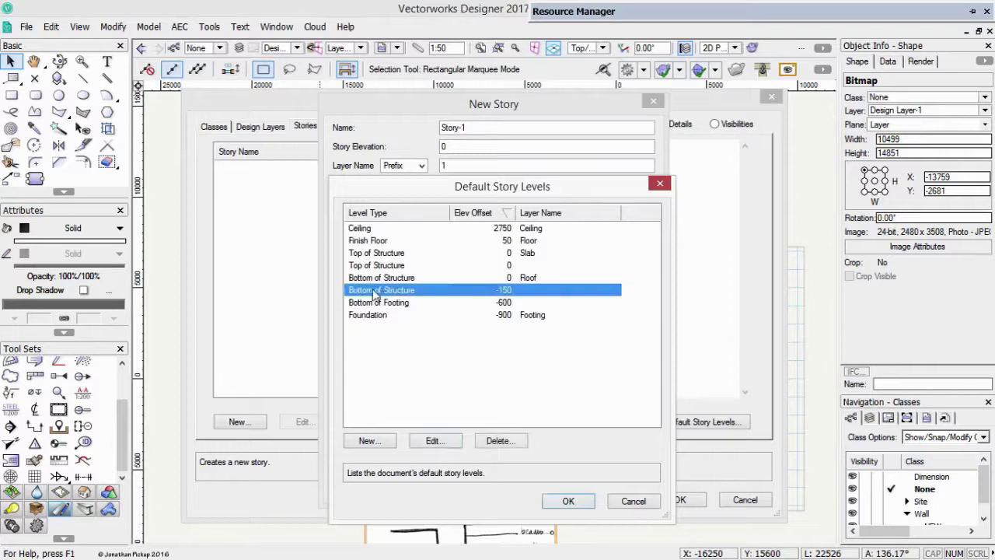
pyautogui.click(432, 441)
pyautogui.click(509, 204)
pyautogui.click(507, 231)
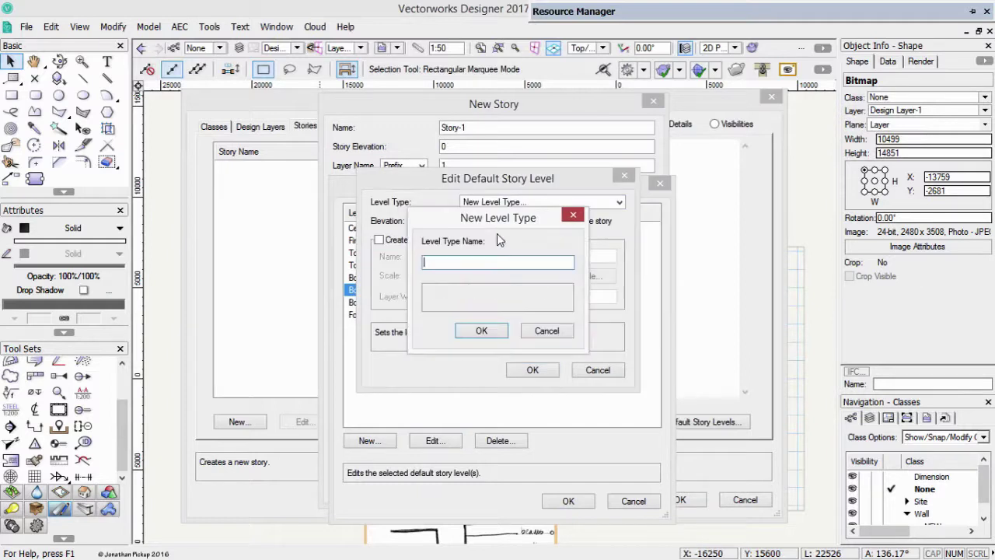
pyautogui.write('Top ')
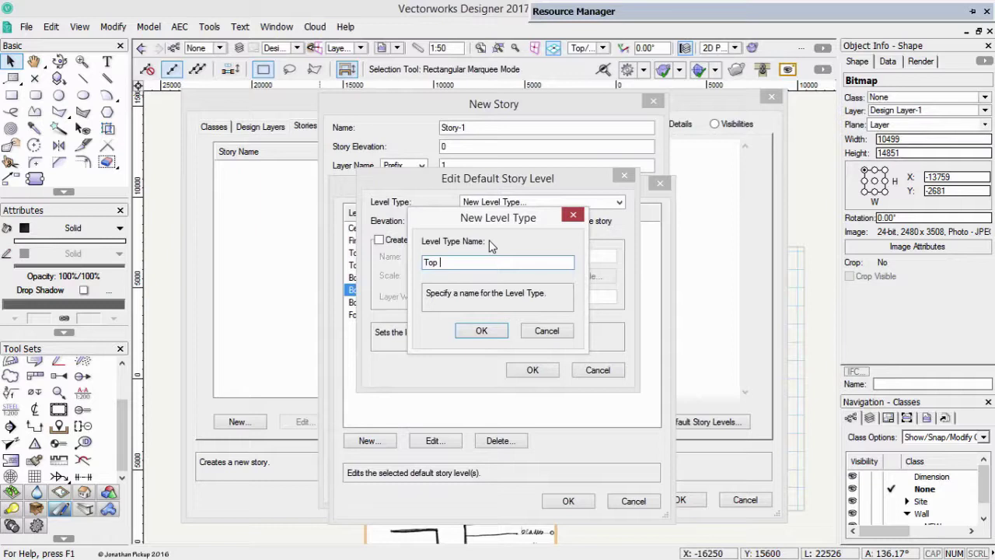
pyautogui.write('of Footing')
pyautogui.press('Return')
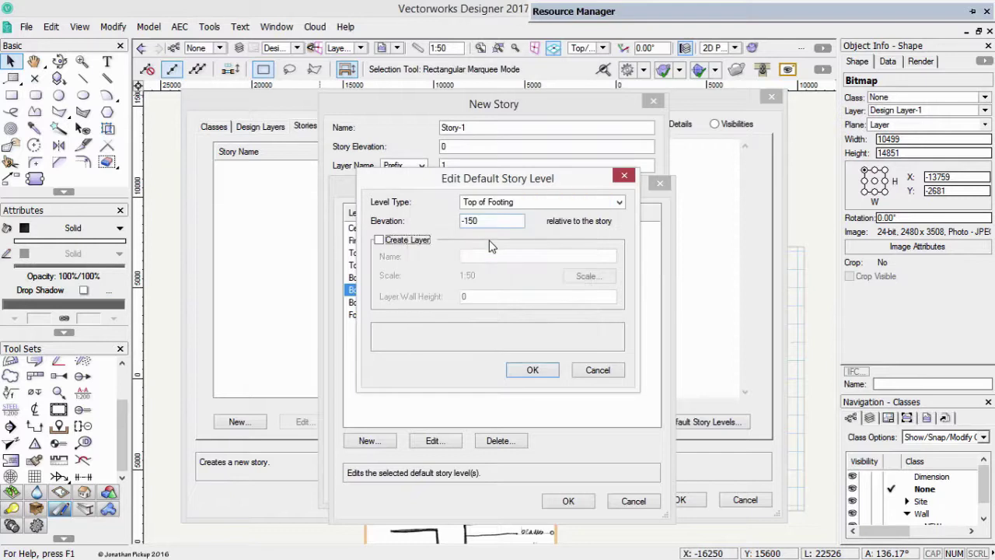
pyautogui.doubleClick(490, 221)
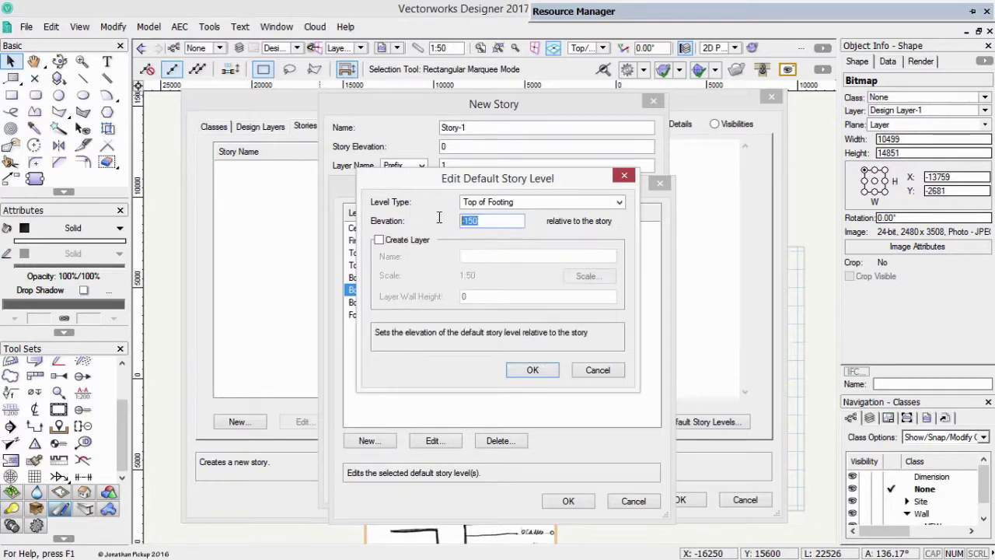
pyautogui.write('-300')
pyautogui.press('Return')
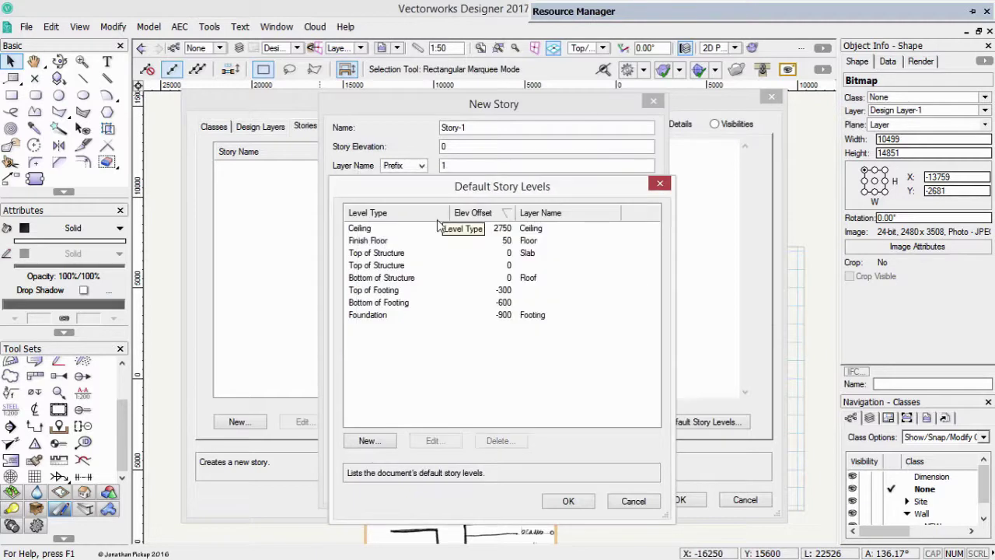
# - Set the Finish Floor default level's elevation to 0
pyautogui.click(376, 303)
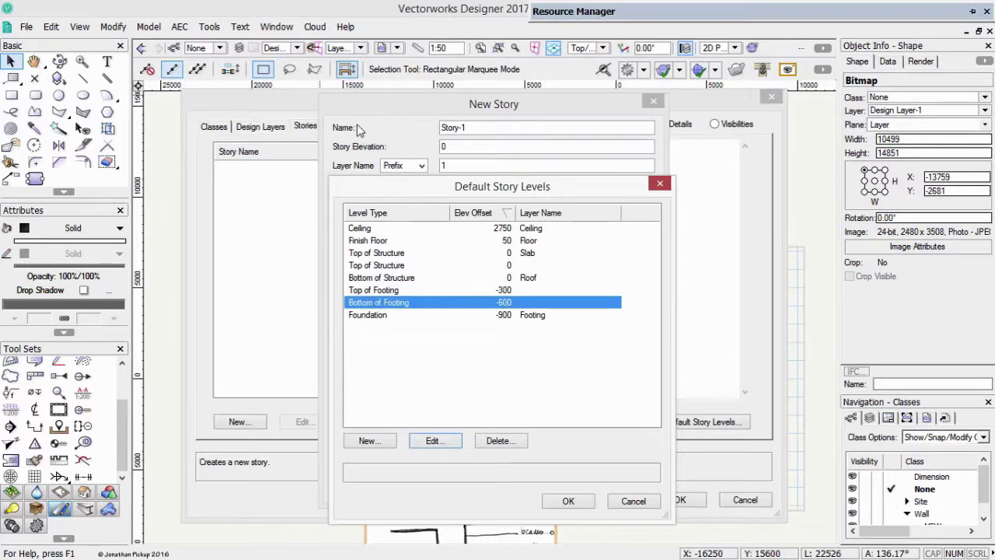
pyautogui.click(370, 229)
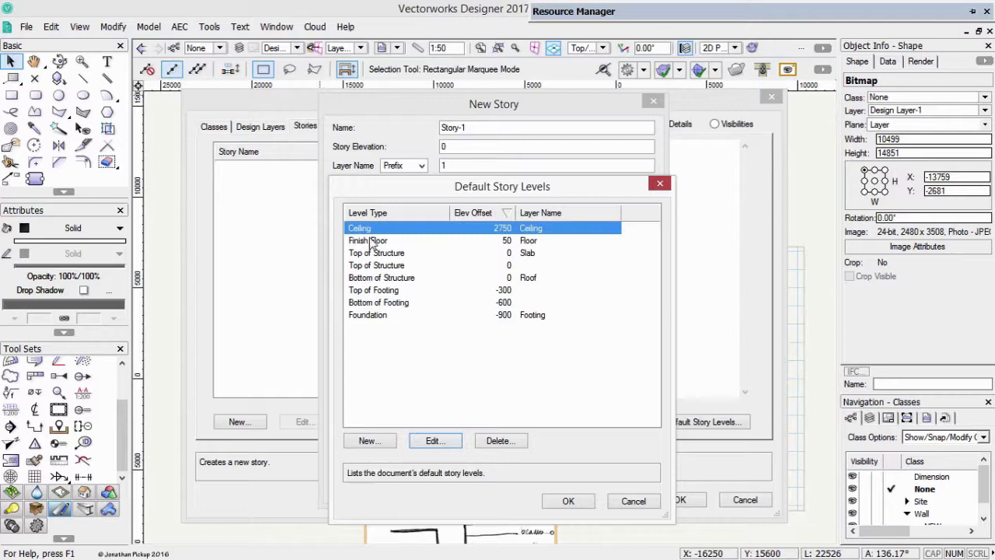
pyautogui.doubleClick(370, 242)
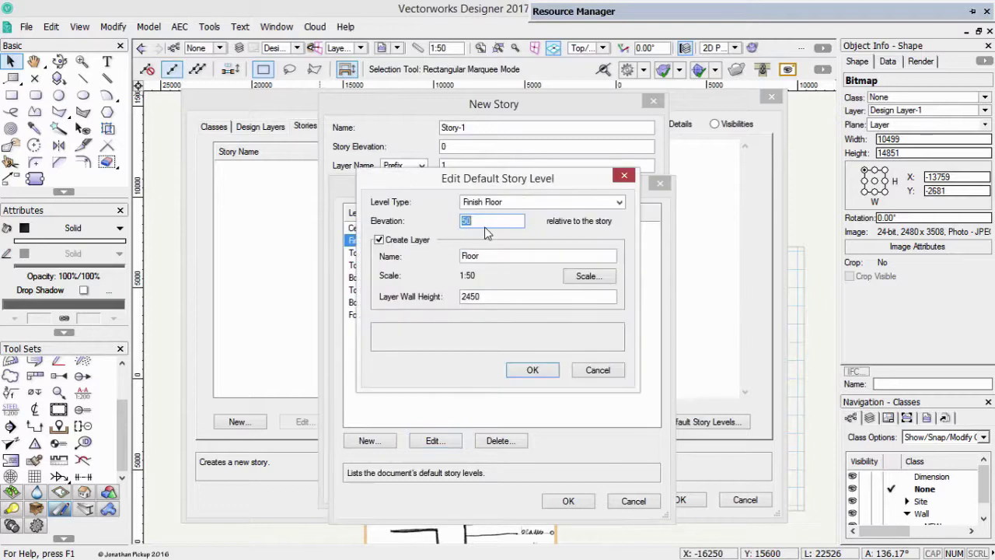
pyautogui.write('0')
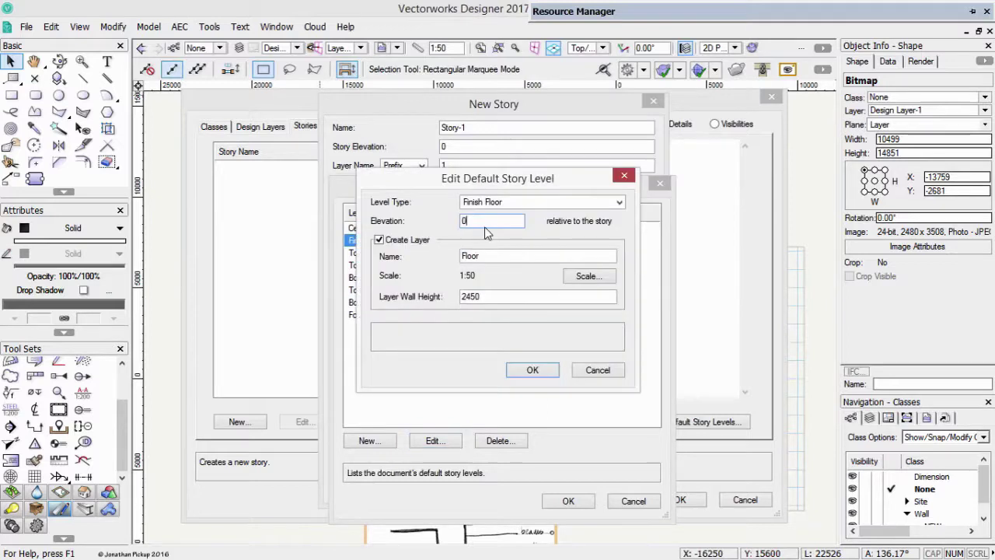
pyautogui.click(528, 371)
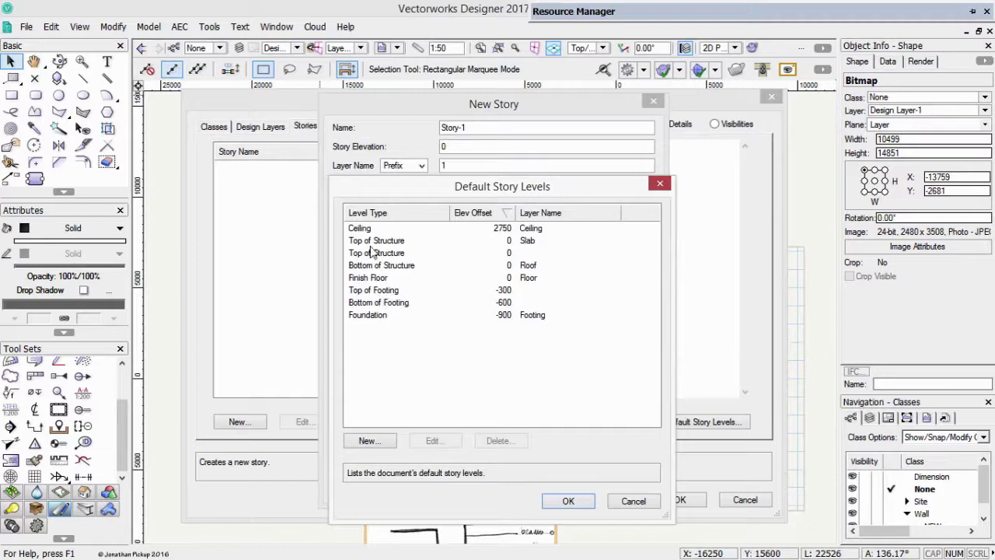
# - Switch off Slab layer creation for the Top of Structure default level
pyautogui.click(373, 244)
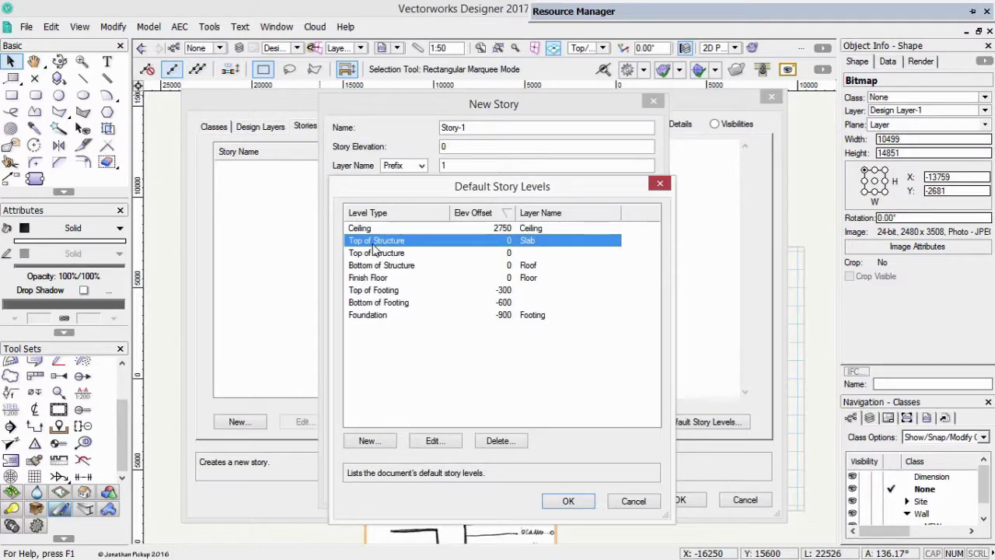
pyautogui.doubleClick(375, 247)
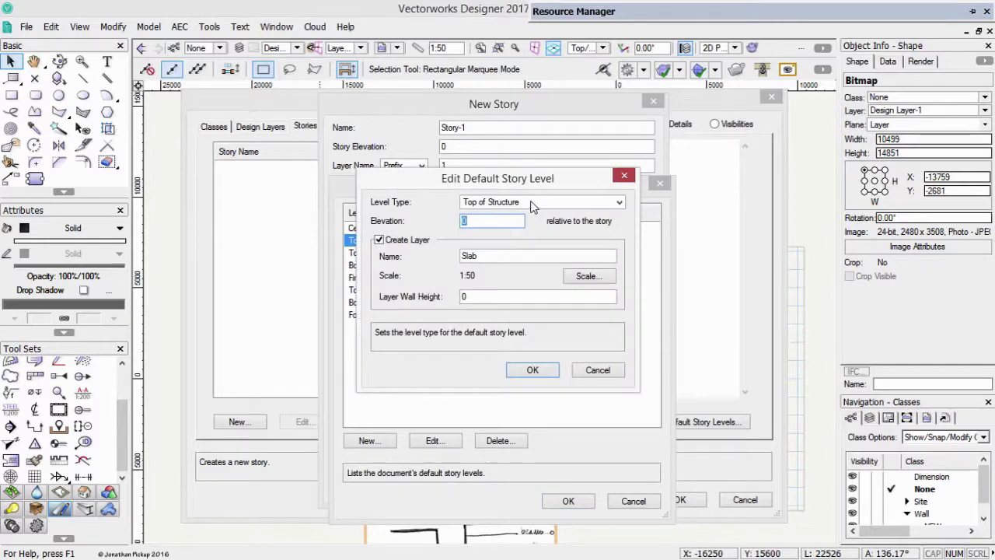
pyautogui.click(416, 242)
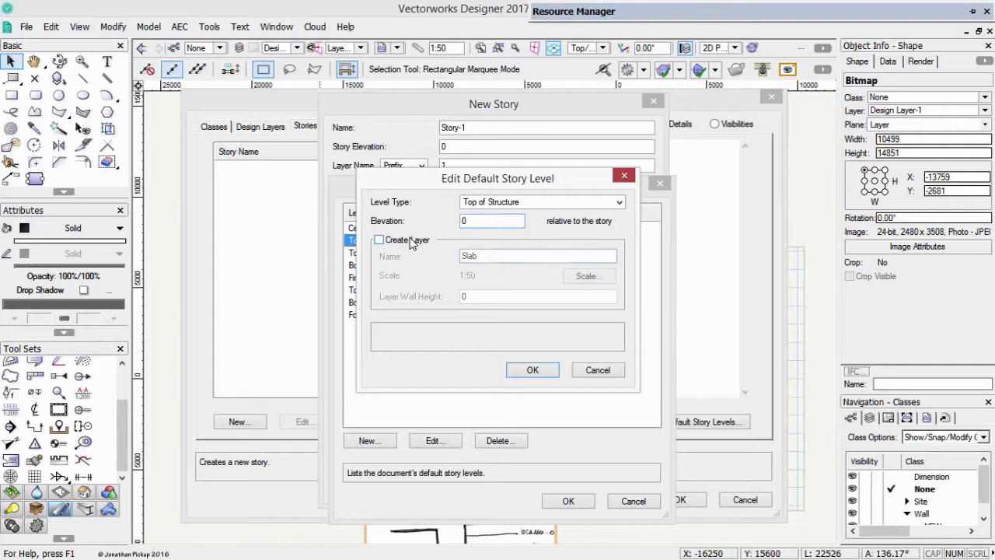
# - Give the level at elevation 0 a new level type named Top of Verandah
pyautogui.click(494, 204)
pyautogui.click(504, 232)
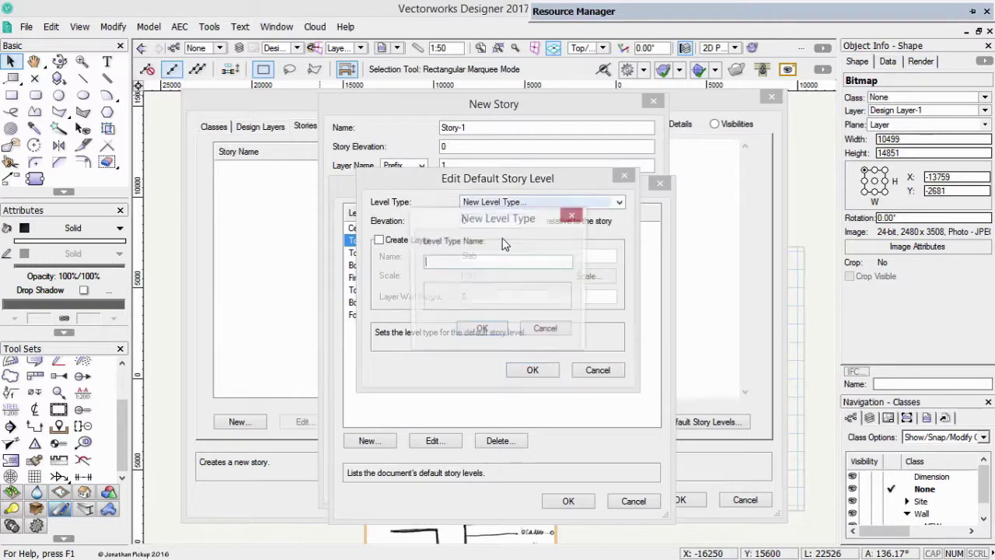
pyautogui.write('Top of')
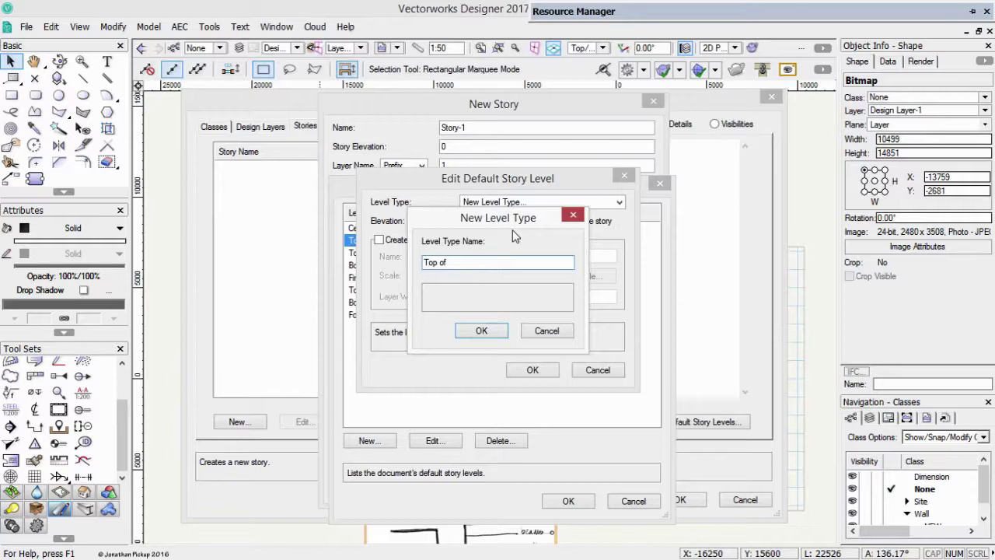
pyautogui.write('Verandah')
pyautogui.click(481, 331)
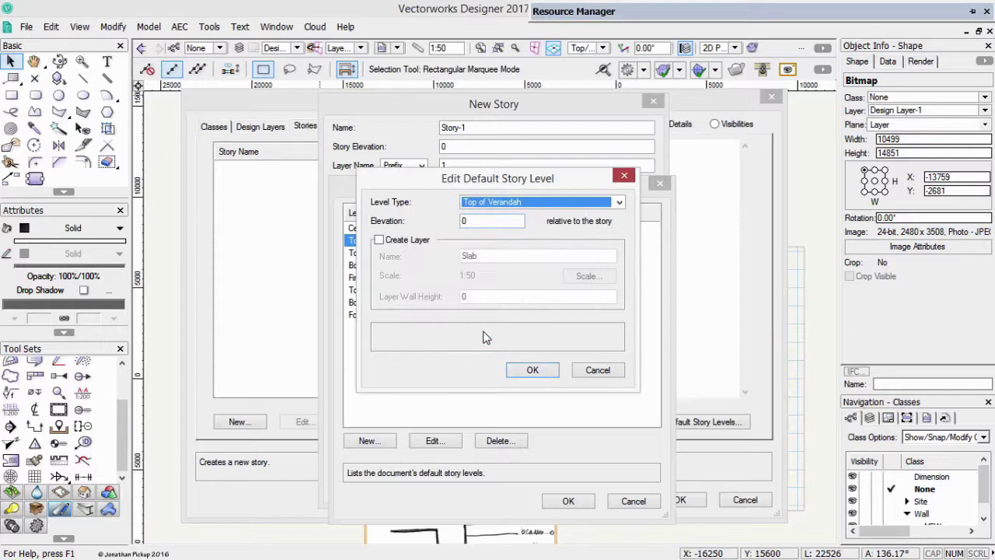
pyautogui.click(531, 371)
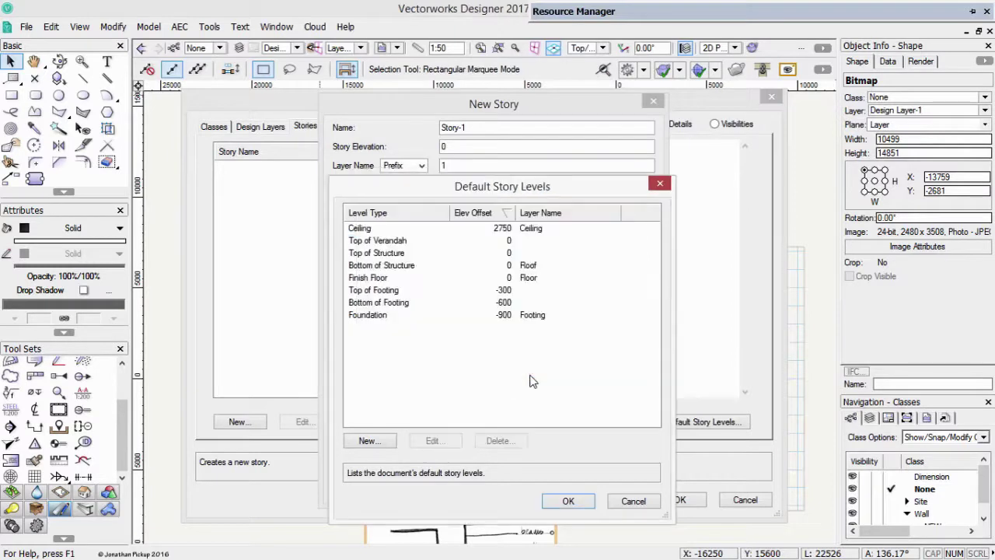
# - Delete the Top of Structure default story level
pyautogui.click(379, 256)
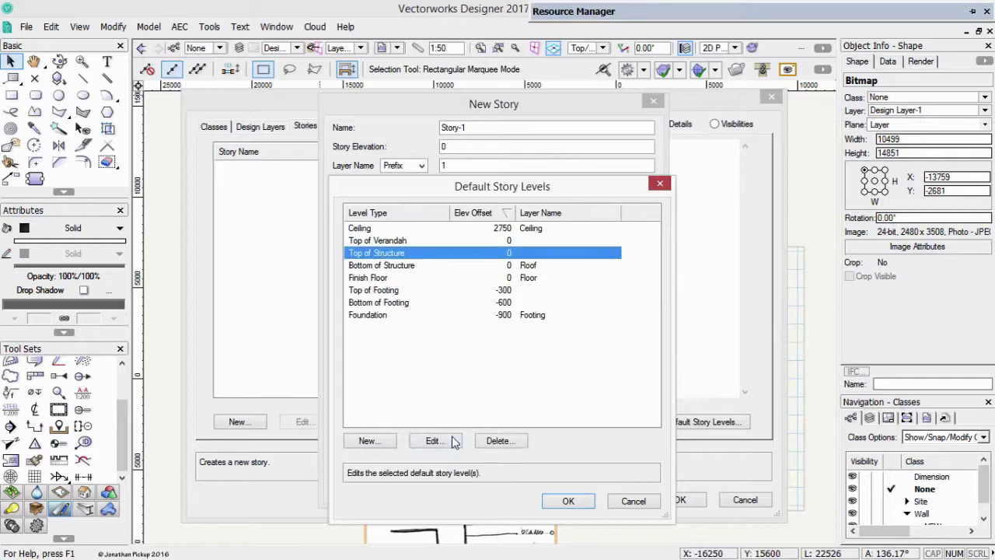
pyautogui.click(504, 441)
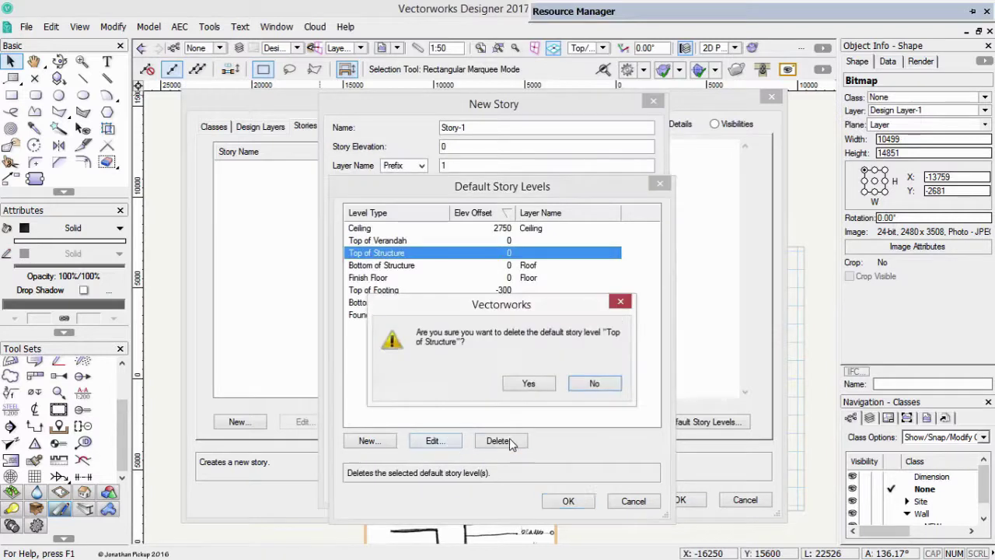
pyautogui.click(529, 384)
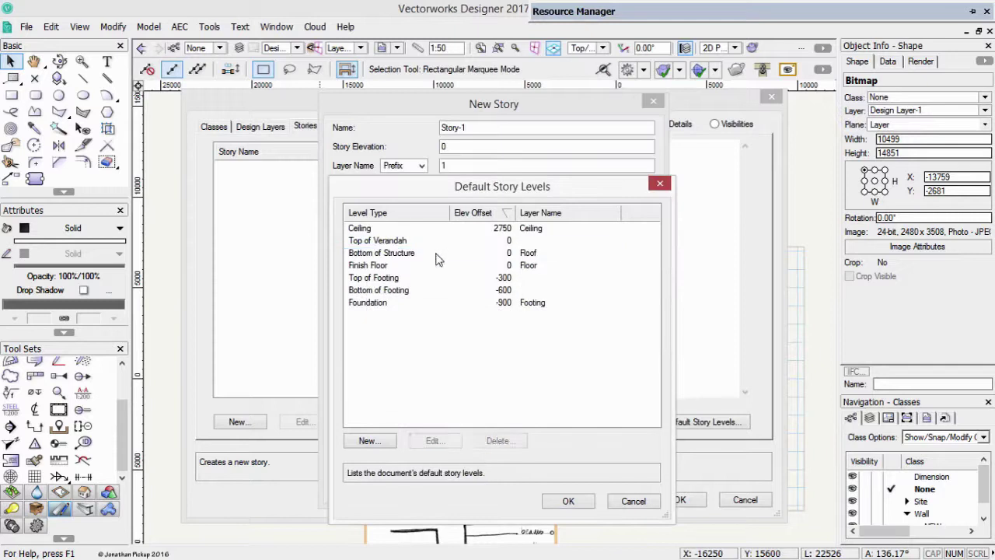
# - Change the Bottom of Structure level to a new Roof level type
pyautogui.click(411, 258)
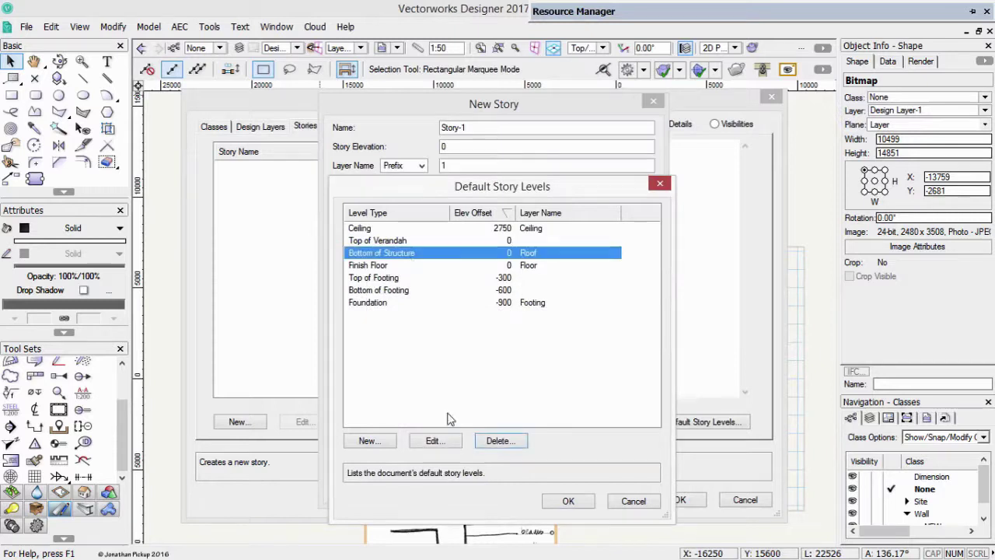
pyautogui.click(433, 441)
pyautogui.click(506, 202)
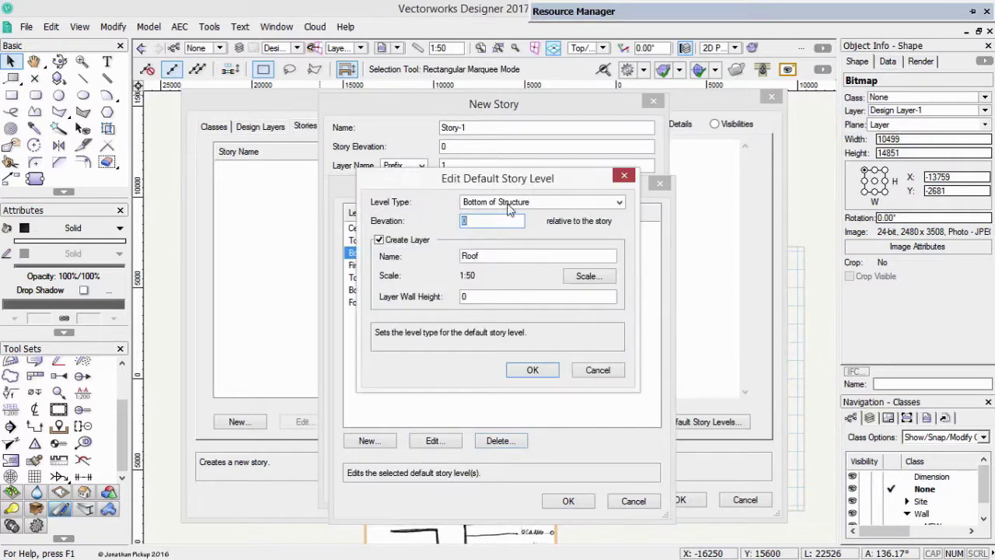
pyautogui.click(503, 233)
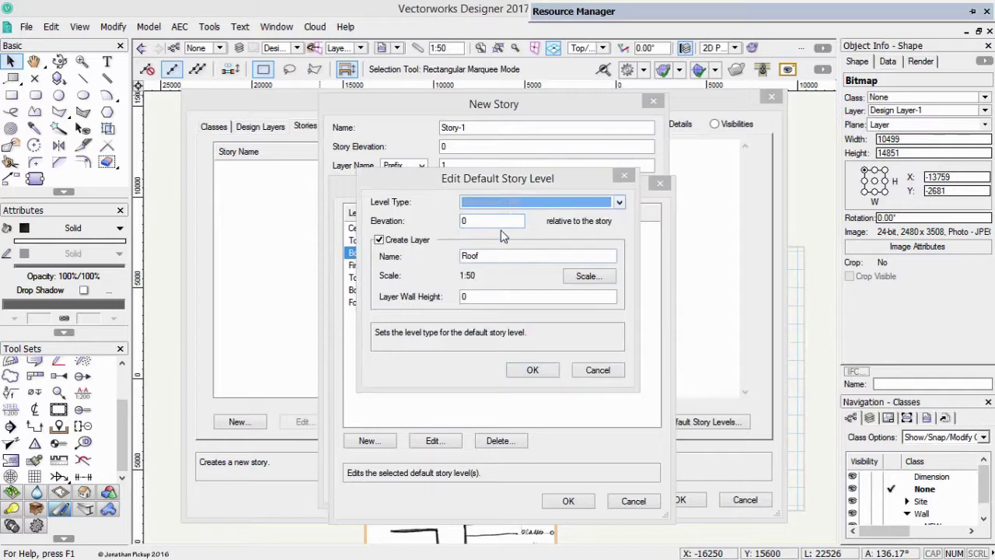
pyautogui.write('Roof')
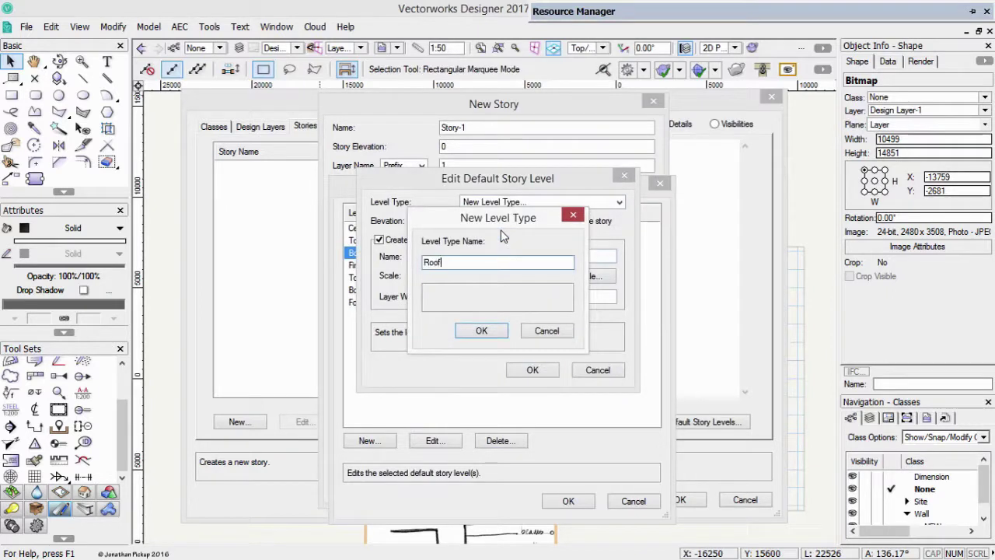
pyautogui.press('Return')
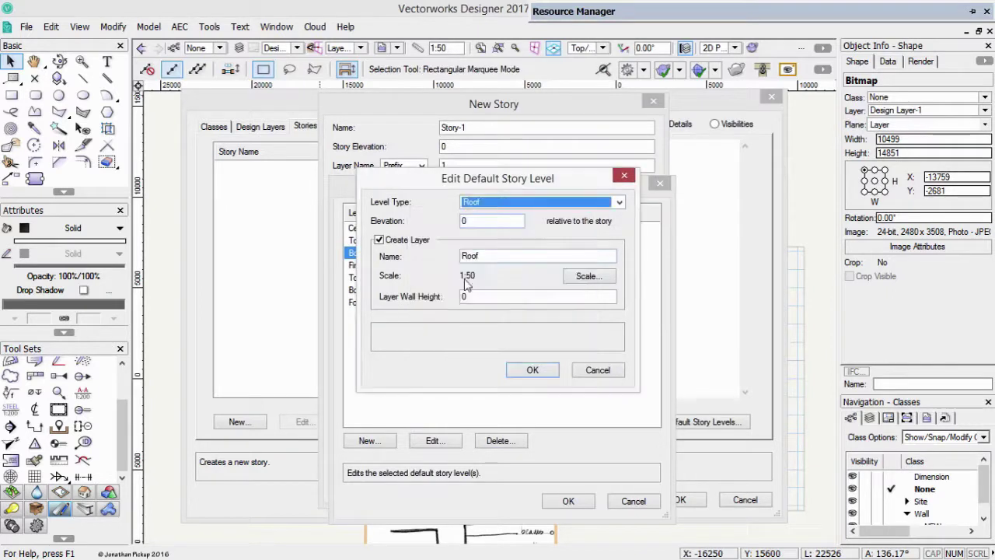
pyautogui.click(529, 371)
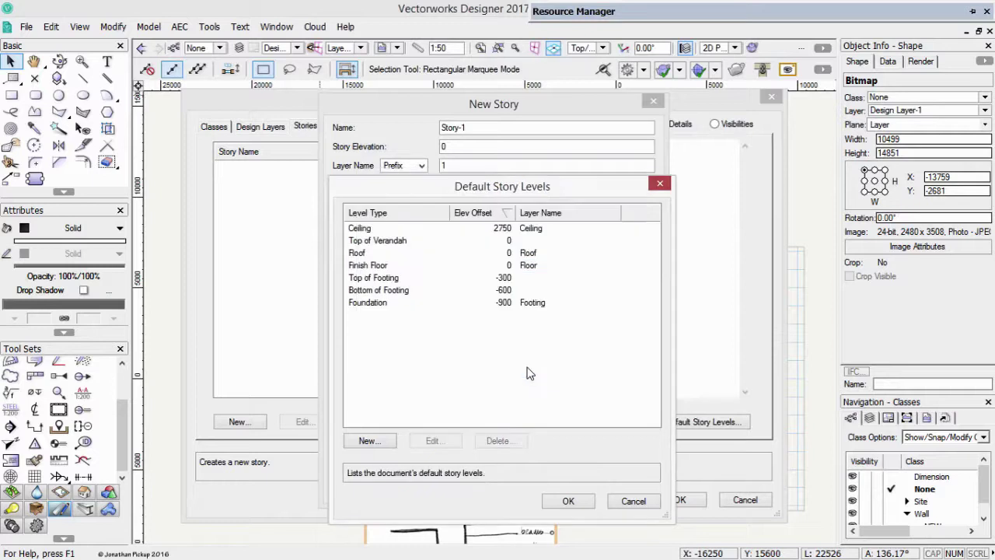
pyautogui.click(374, 252)
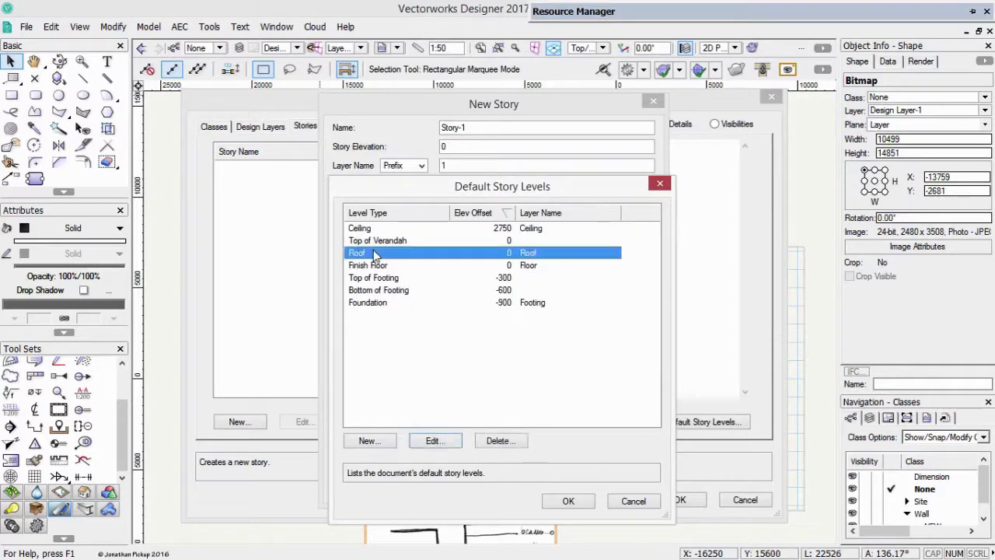
pyautogui.click(413, 318)
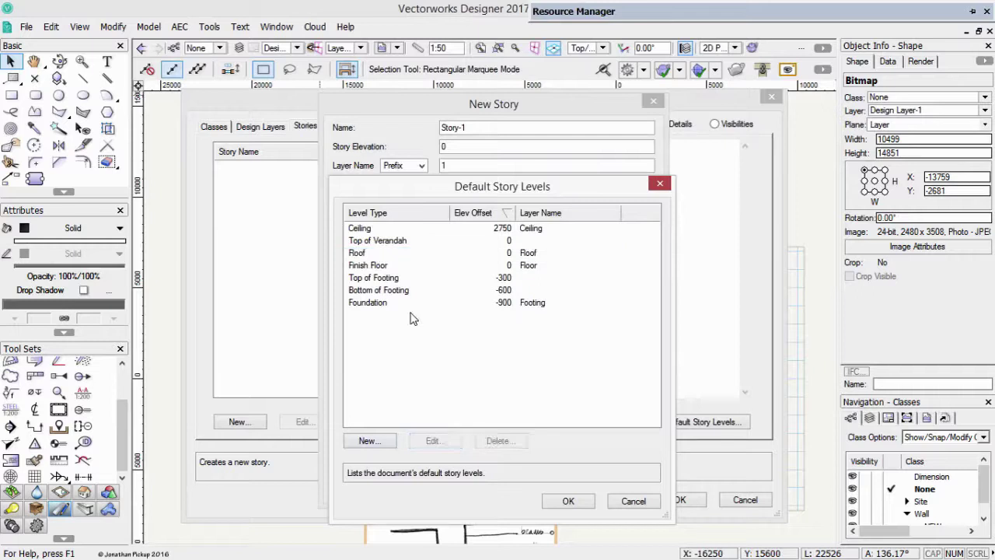
# - Add a default story level of new type Skirting at elevation 150
pyautogui.click(370, 441)
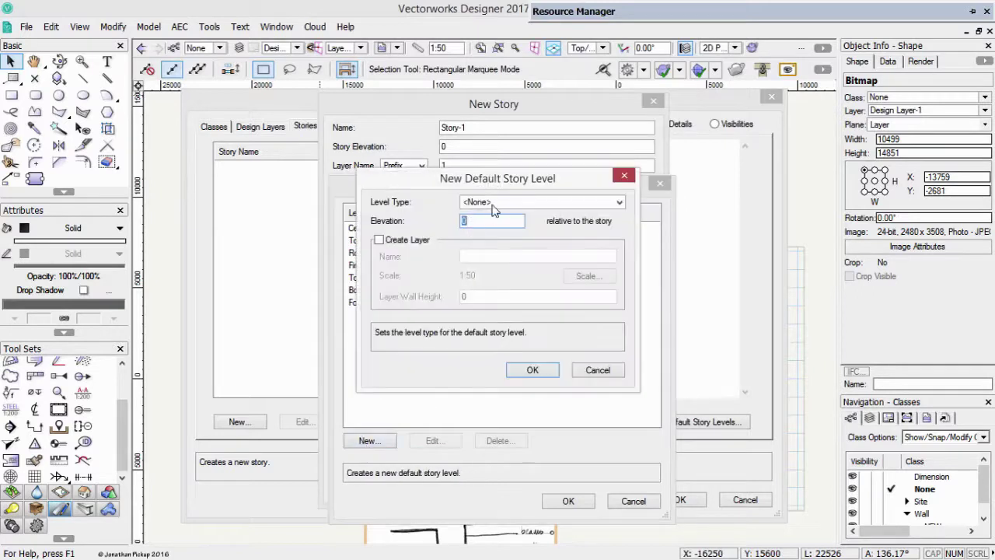
pyautogui.click(497, 202)
pyautogui.click(498, 237)
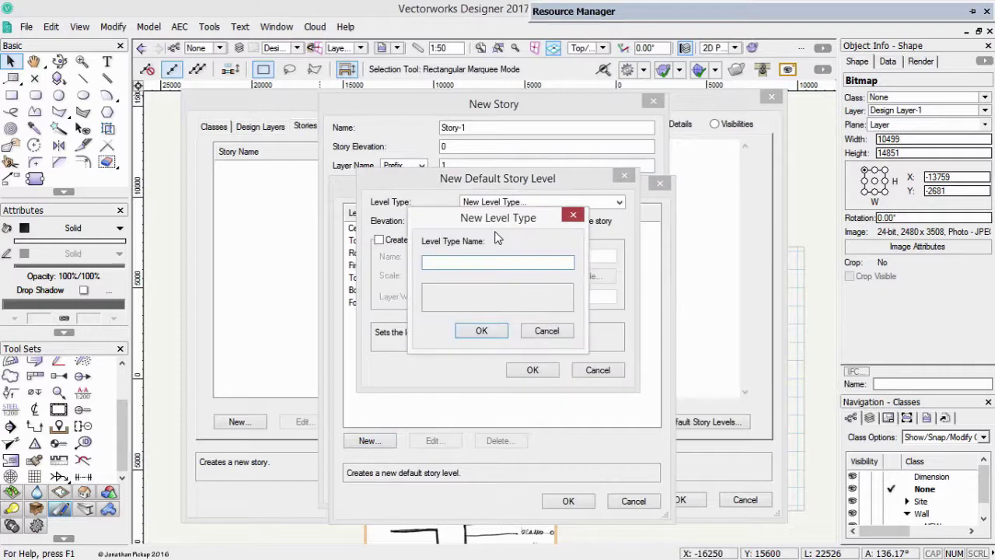
pyautogui.write('Skirtiung')
pyautogui.press('BackSpace')
pyautogui.press('BackSpace')
pyautogui.press('BackSpace')
pyautogui.write('ing')
pyautogui.click(476, 331)
pyautogui.click(475, 222)
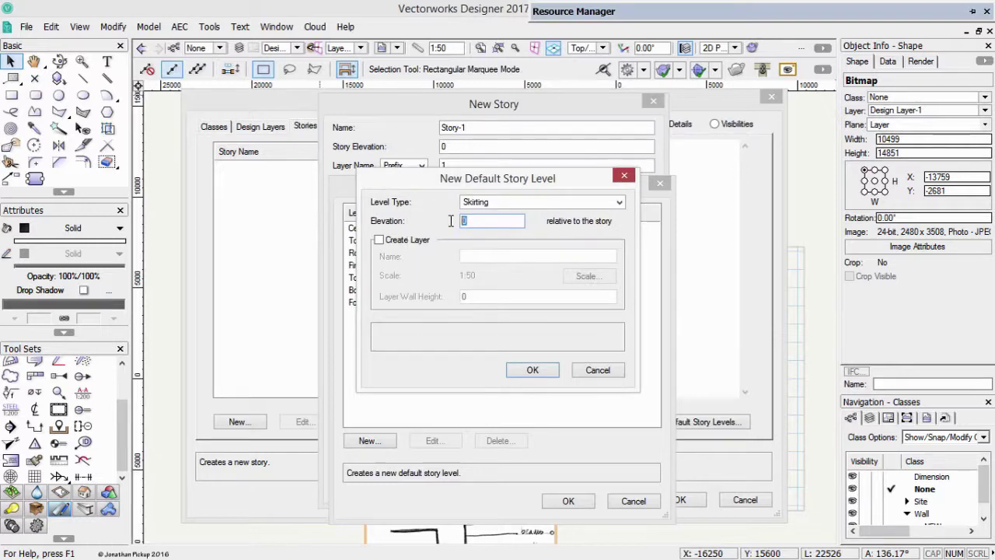
pyautogui.write('150')
pyautogui.hotkey('shift', 'Tab')
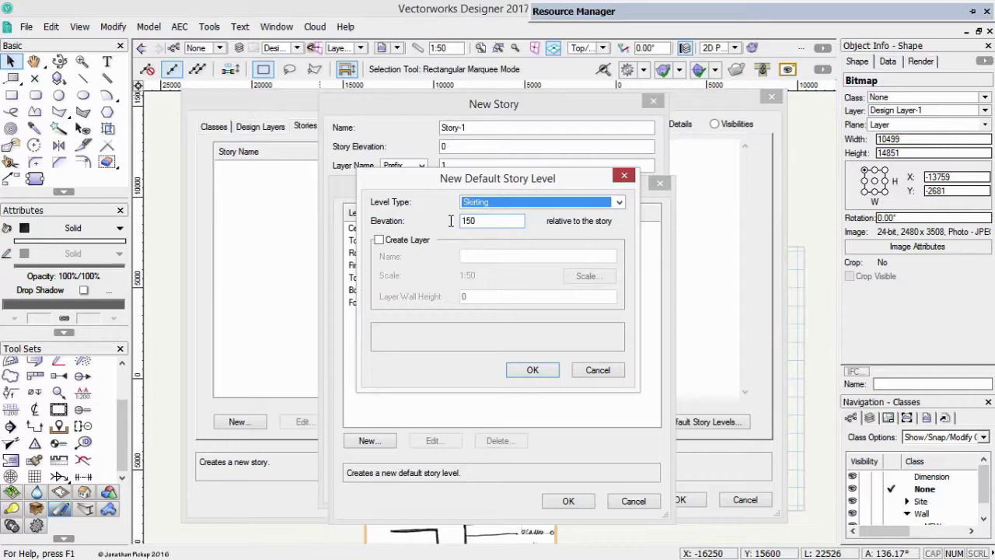
pyautogui.click(532, 370)
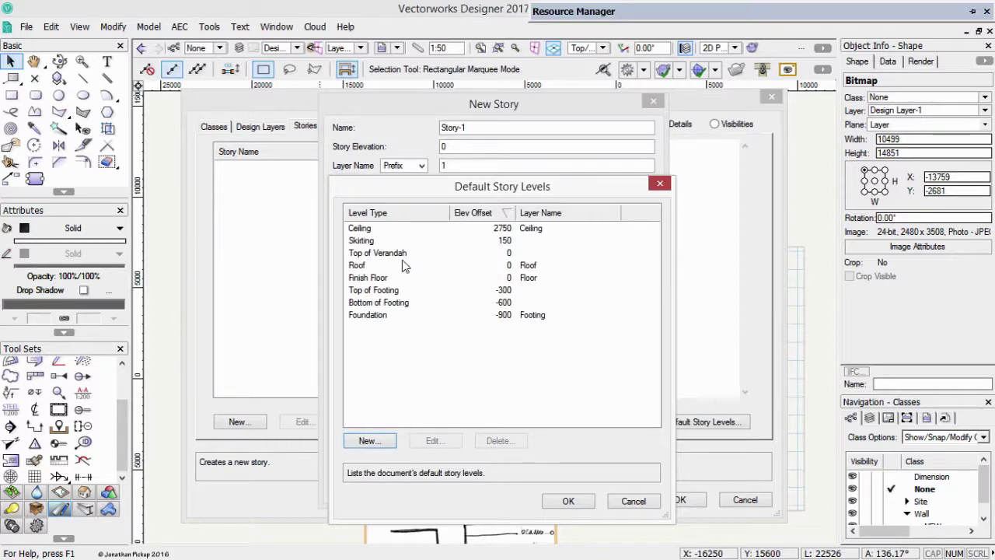
# - Add a default story level of new type Top of Power Socket
pyautogui.click(370, 440)
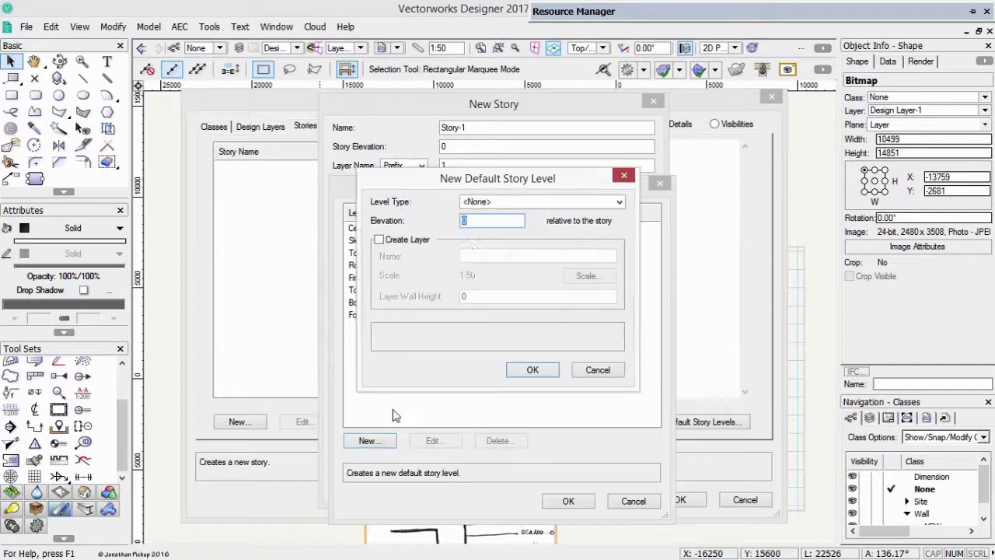
pyautogui.click(533, 200)
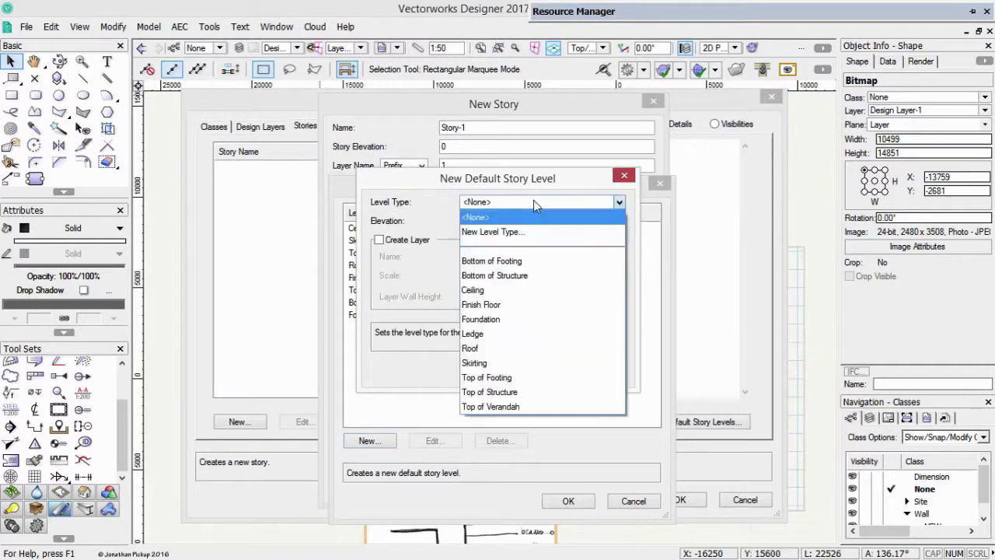
pyautogui.click(535, 234)
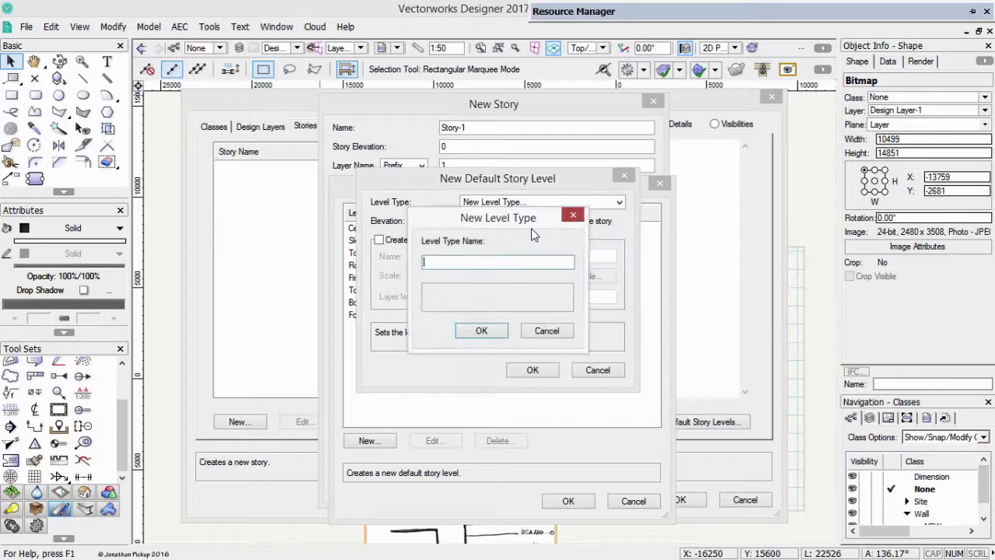
pyautogui.write('P')
pyautogui.press('BackSpace')
pyautogui.write('Top')
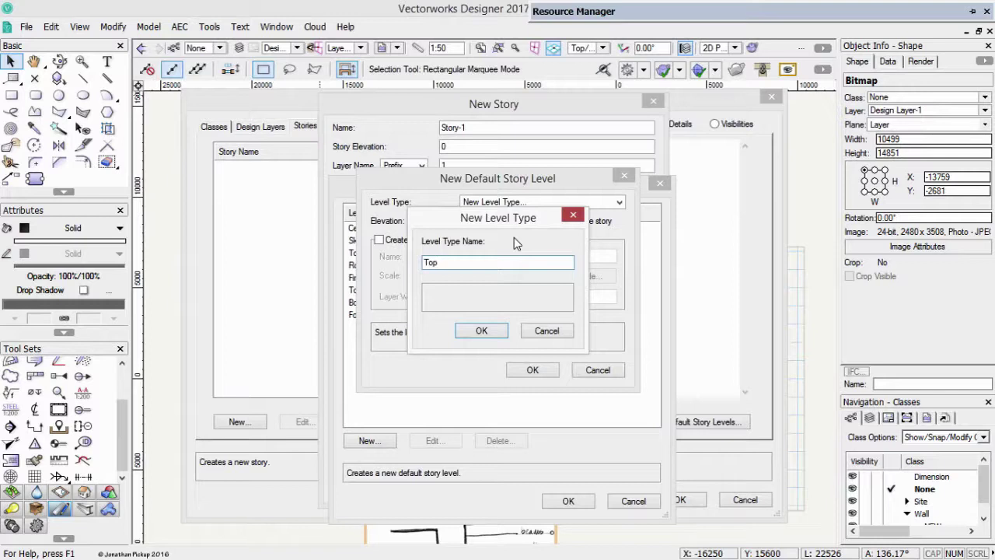
pyautogui.write(' of Power Soc')
pyautogui.press('Return')
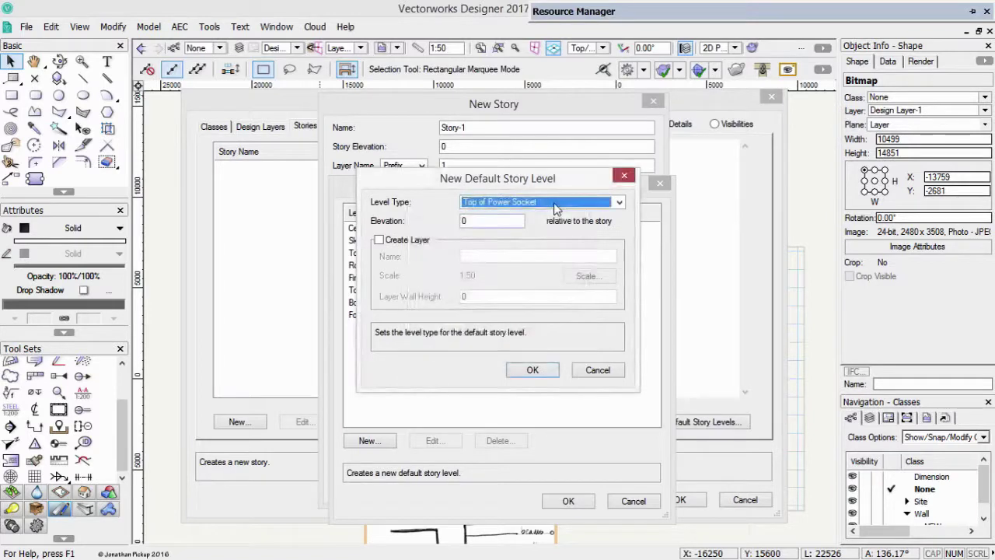
pyautogui.click(539, 372)
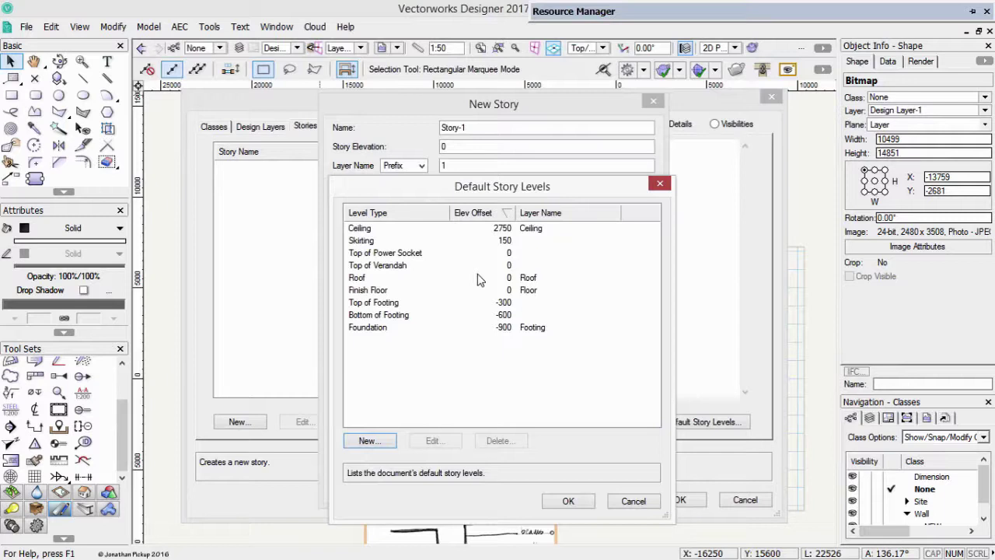
# - Accept the default story levels and create Story-1 with Finish Floor, Top of Footing and Bottom of Footing, excluding Foundation
pyautogui.click(568, 501)
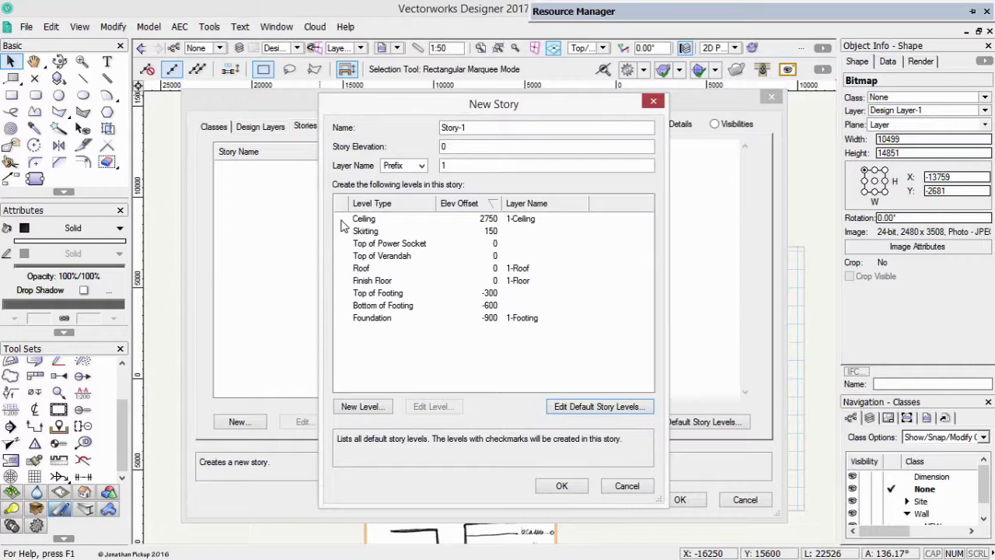
pyautogui.click(342, 318)
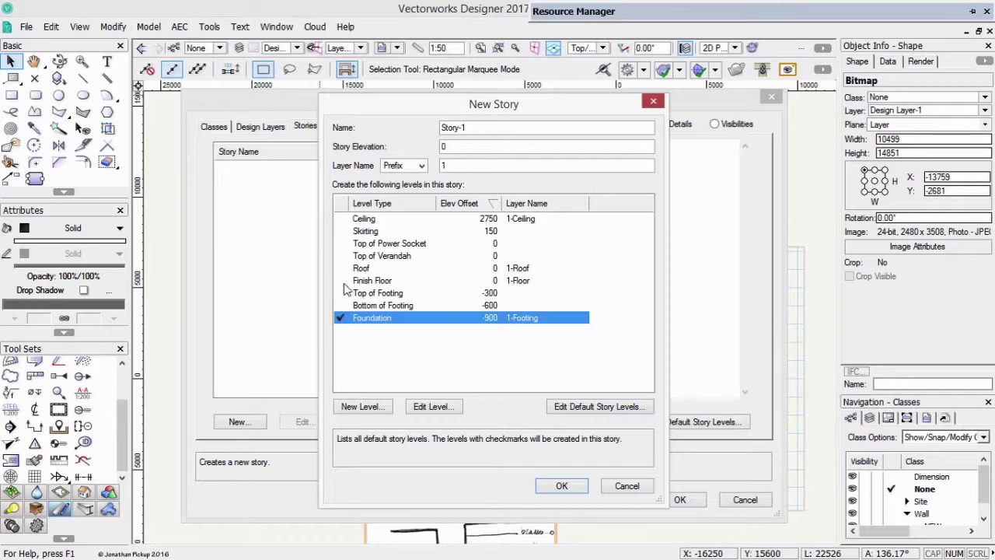
pyautogui.click(340, 281)
pyautogui.click(340, 305)
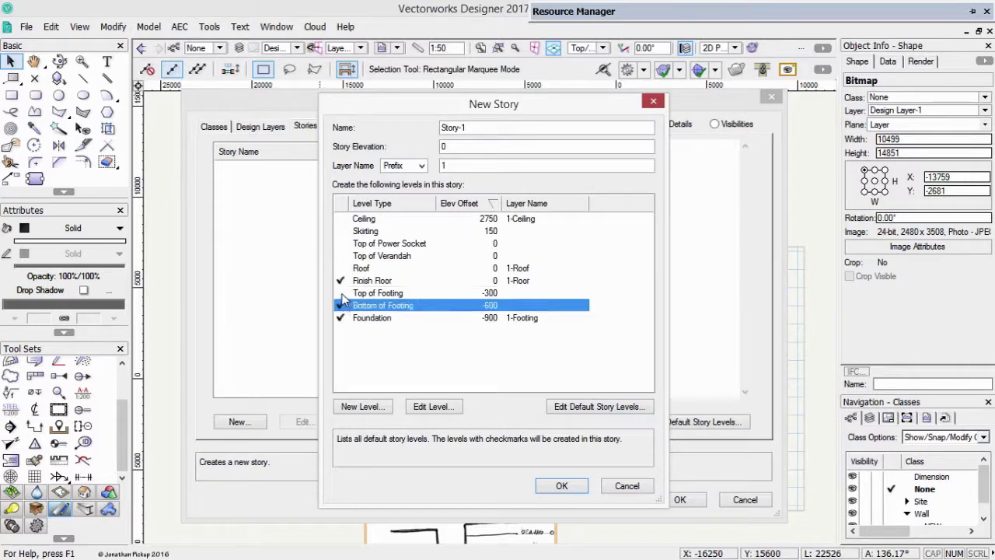
pyautogui.click(341, 293)
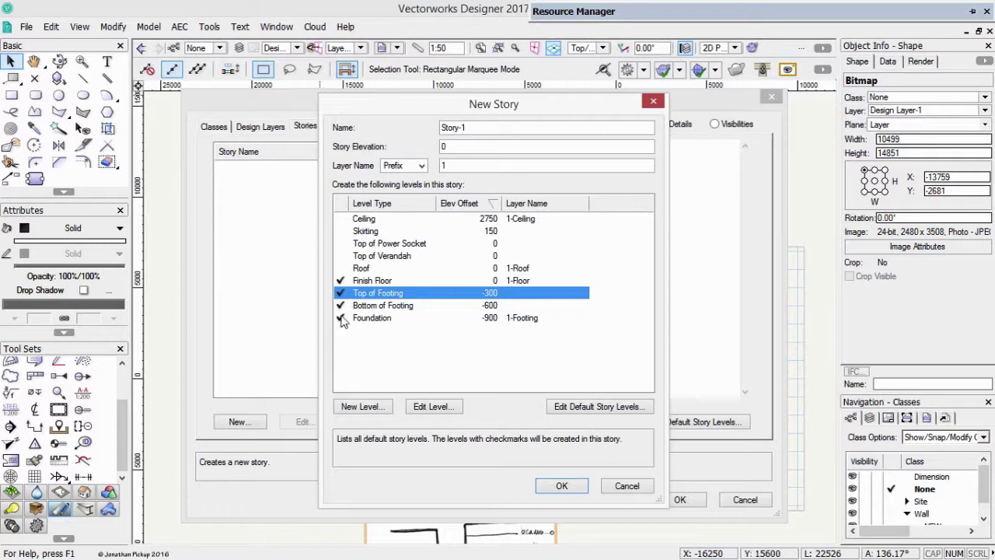
pyautogui.click(341, 318)
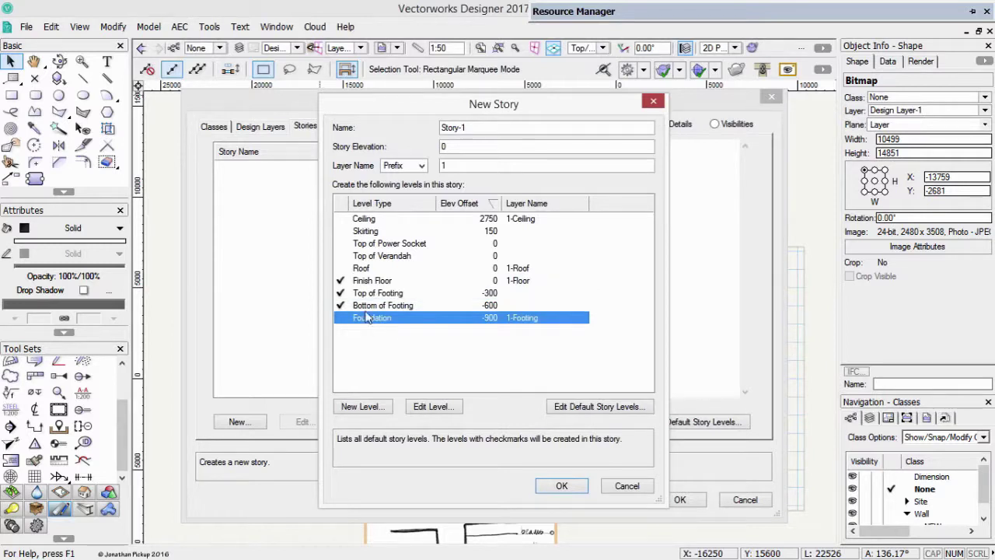
pyautogui.click(340, 279)
pyautogui.click(559, 486)
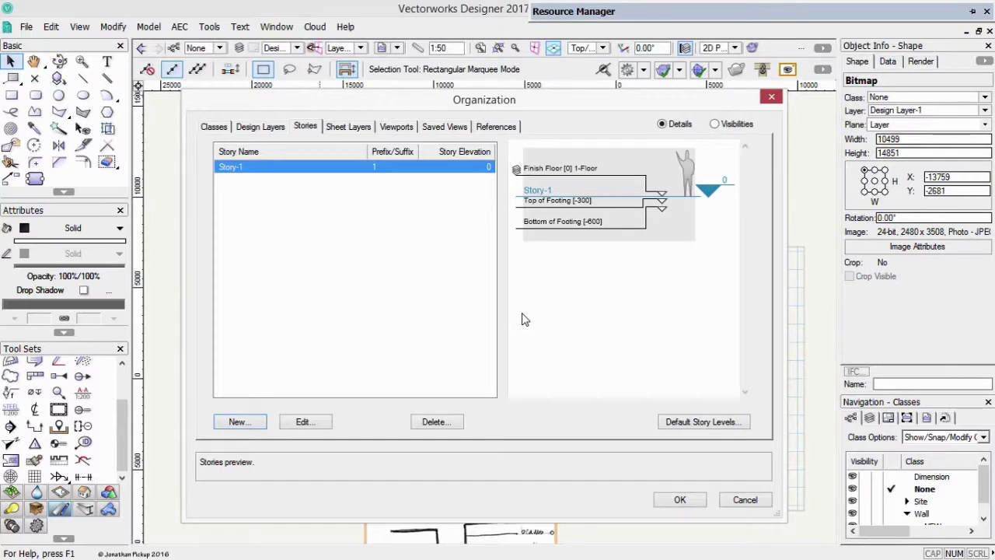
# - Start a new story from the Stories list, which proposes Story-2
pyautogui.click(247, 423)
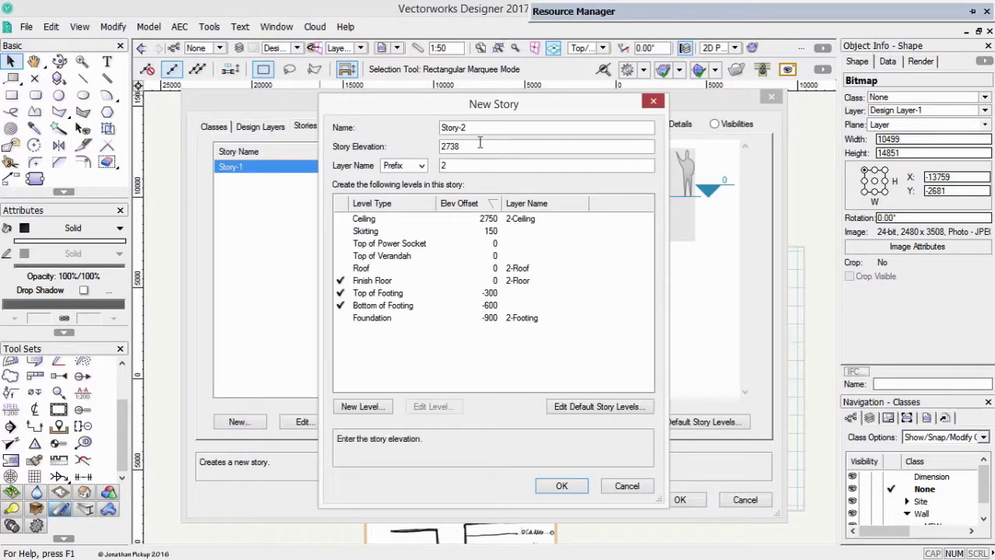
# - Set the new story's elevation to 1200, drop both footing levels, and add Verandah, Power Socket and Skirting
pyautogui.moveTo(479, 146); pyautogui.dragTo(427, 146)
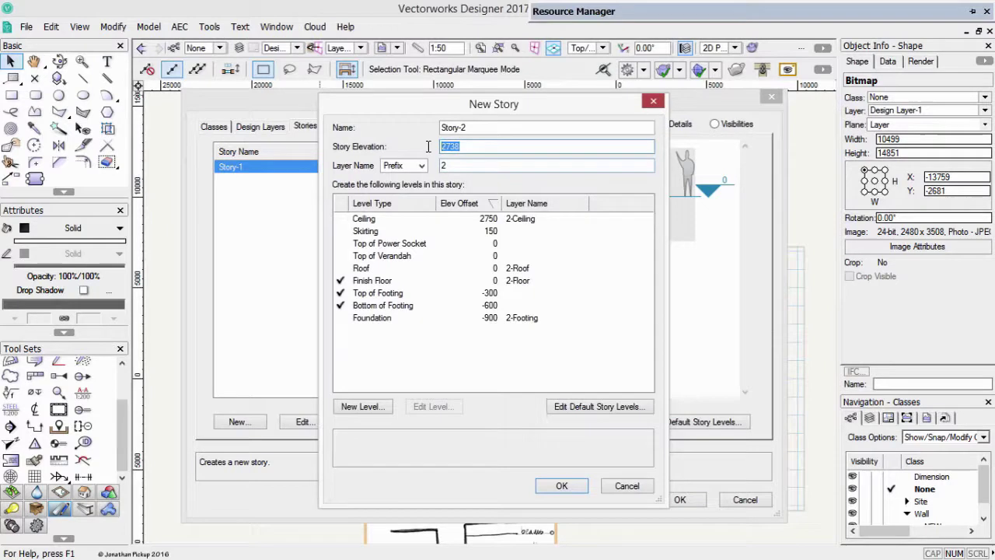
pyautogui.write('1200')
pyautogui.click(340, 304)
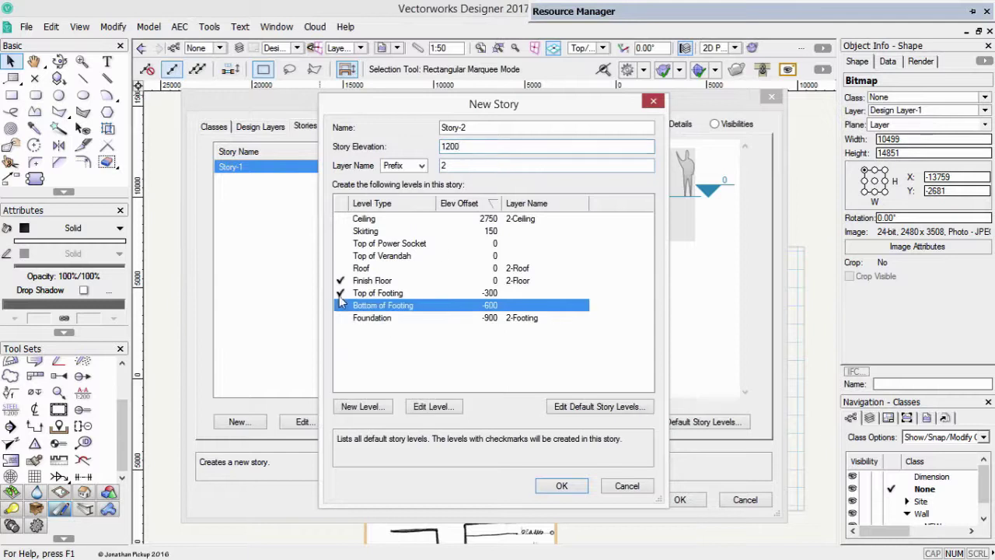
pyautogui.click(340, 293)
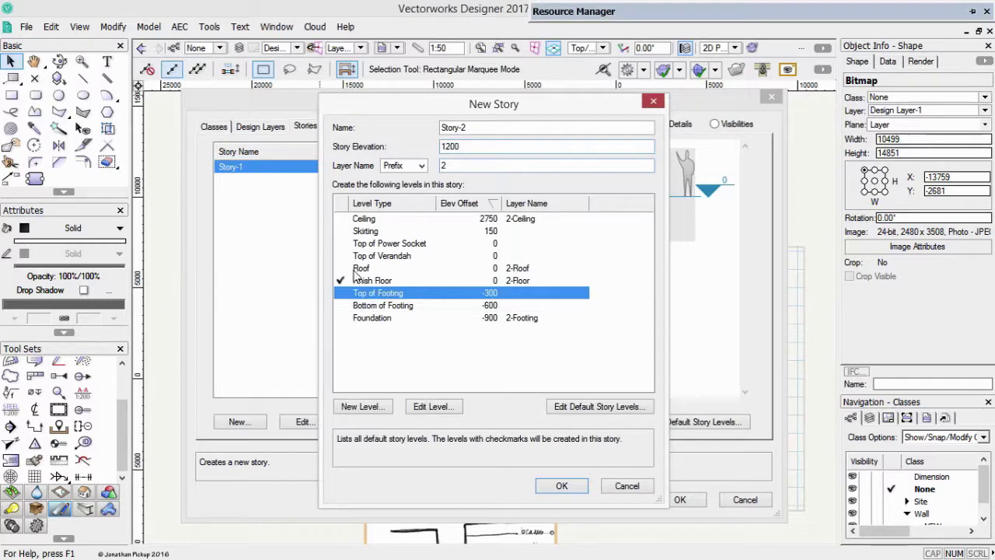
pyautogui.click(341, 280)
pyautogui.click(340, 280)
pyautogui.click(341, 255)
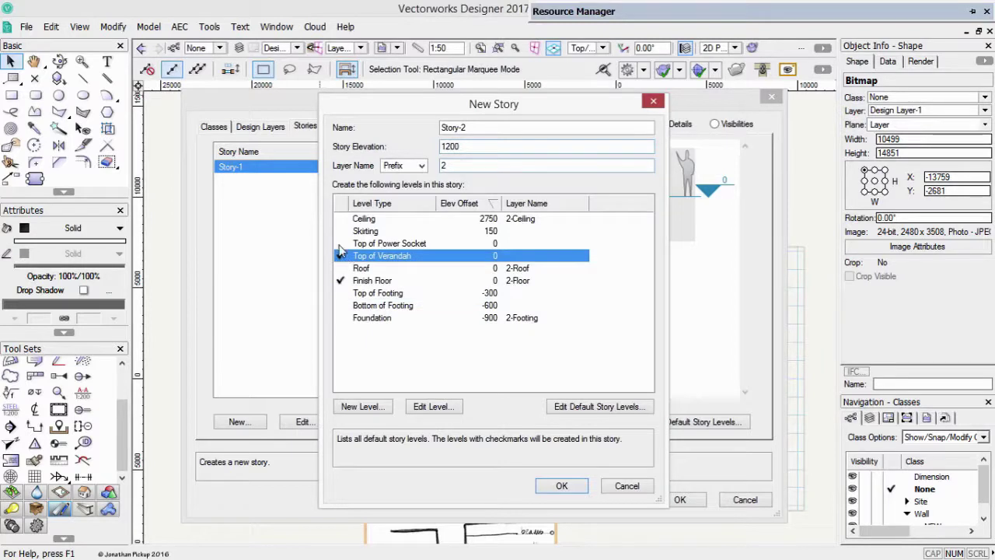
pyautogui.click(340, 243)
pyautogui.click(340, 231)
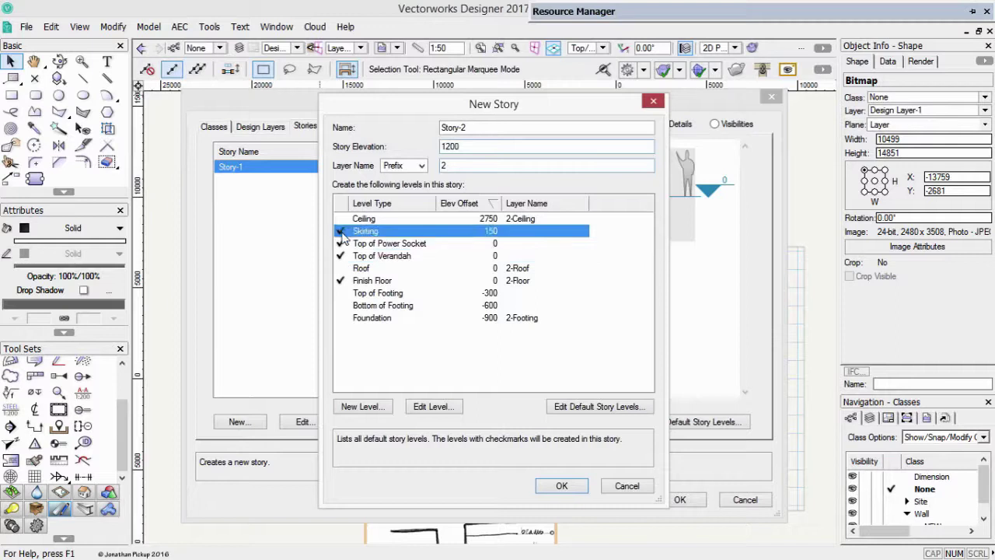
# - Add a Ceiling level at 2700 instead of 2750 and create Story-2
pyautogui.moveTo(342, 233); pyautogui.dragTo(338, 220)
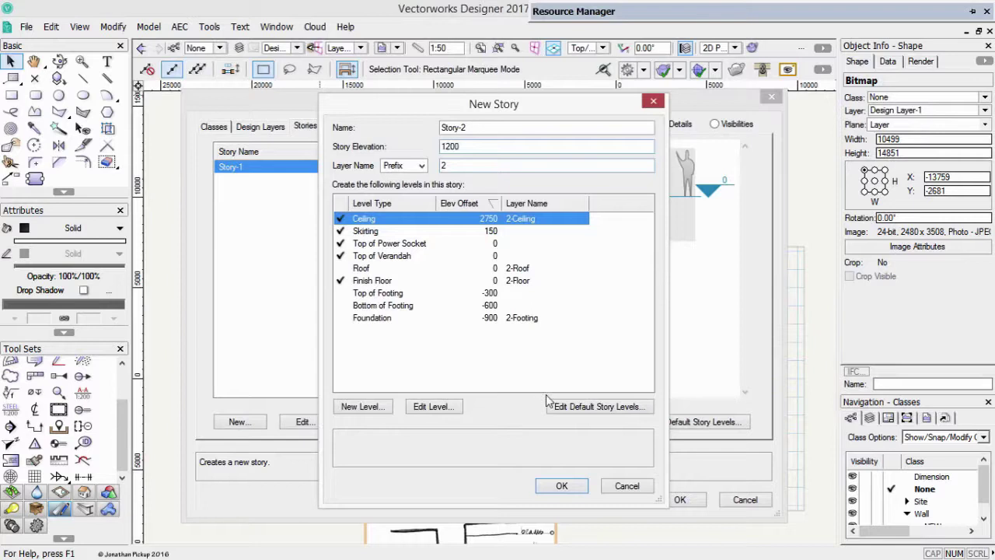
pyautogui.click(431, 408)
pyautogui.write('2700')
pyautogui.press('Tab')
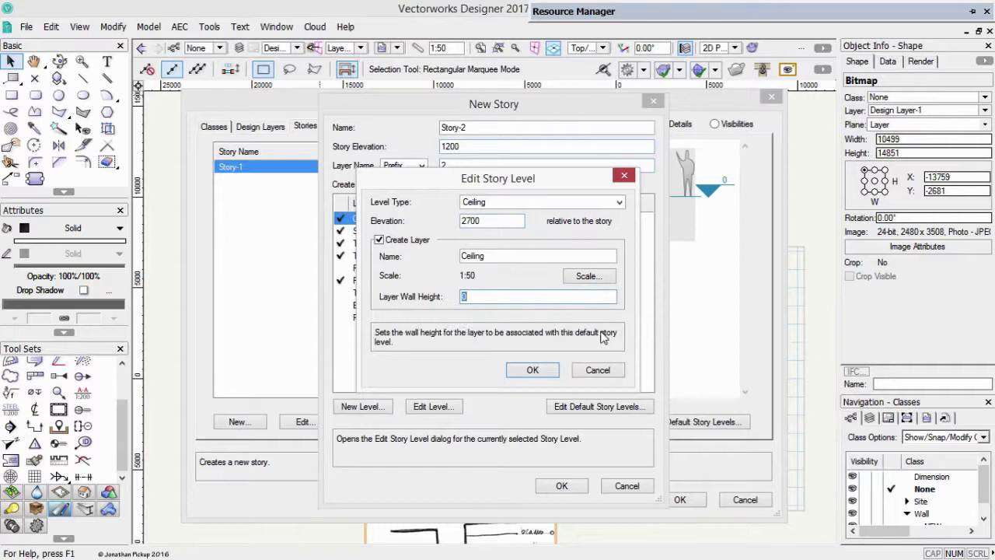
pyautogui.click(534, 371)
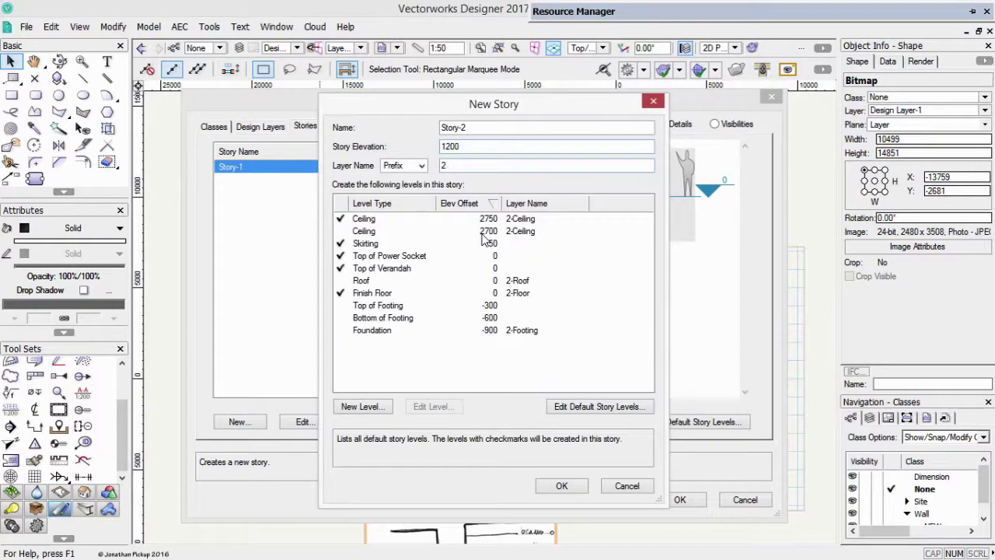
pyautogui.click(341, 231)
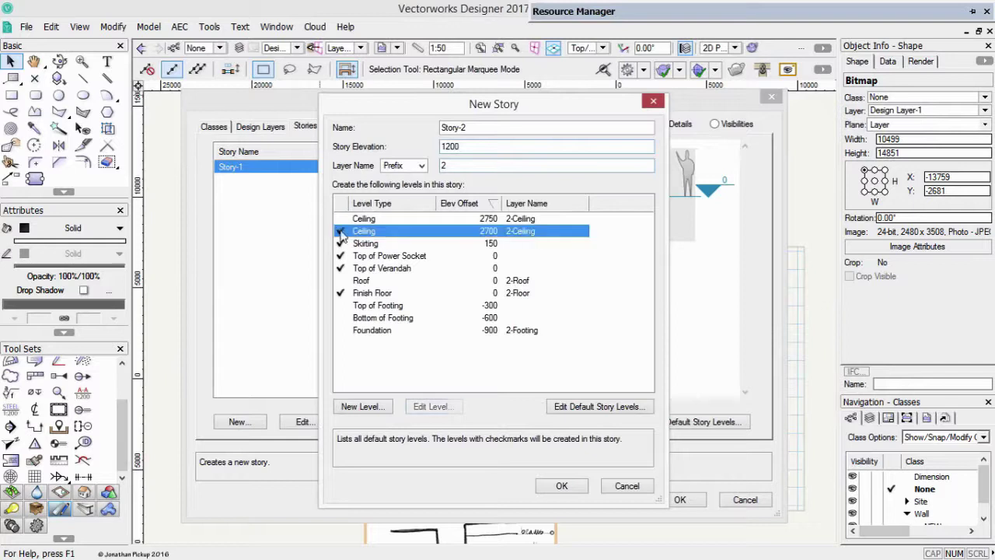
pyautogui.click(491, 219)
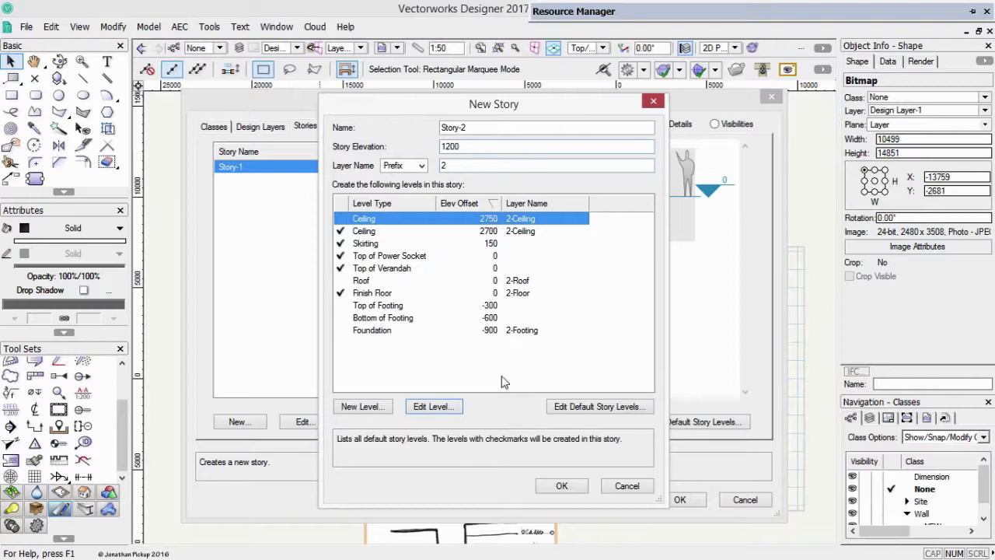
pyautogui.click(562, 486)
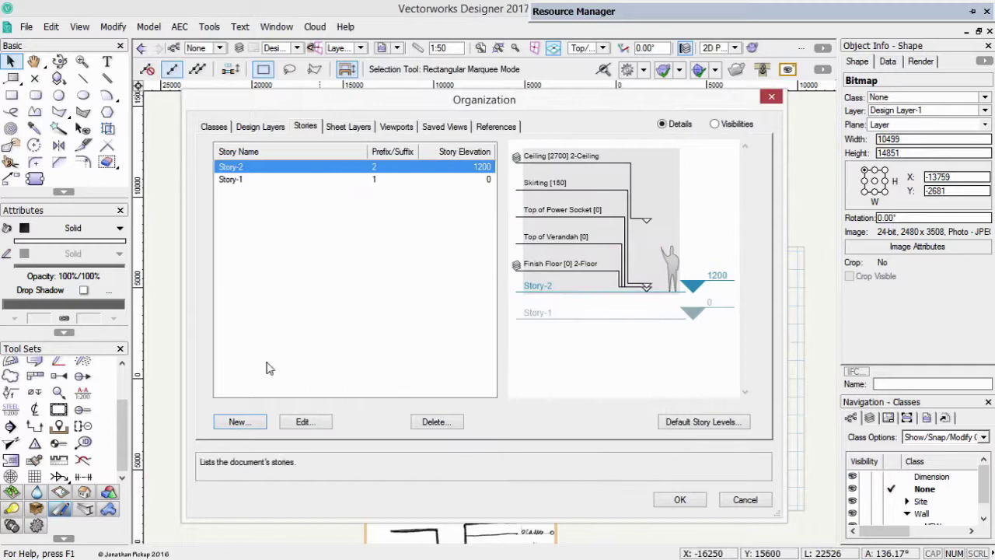
# - Create Story-3 with its elevation entered as 1200+2700+300+250, giving 4450
pyautogui.click(238, 422)
pyautogui.doubleClick(448, 147)
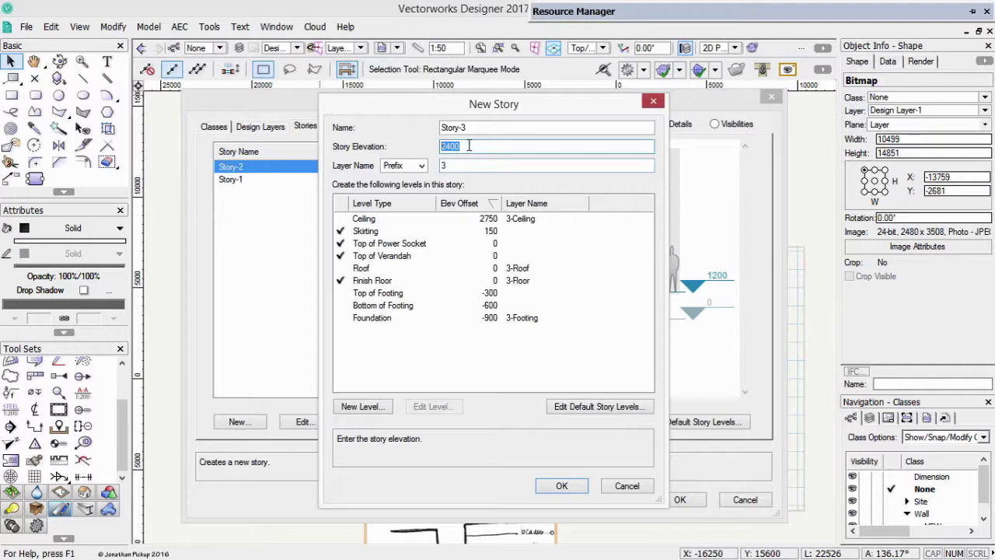
pyautogui.press('BackSpace')
pyautogui.write('1200+2700')
pyautogui.write('+300+250')
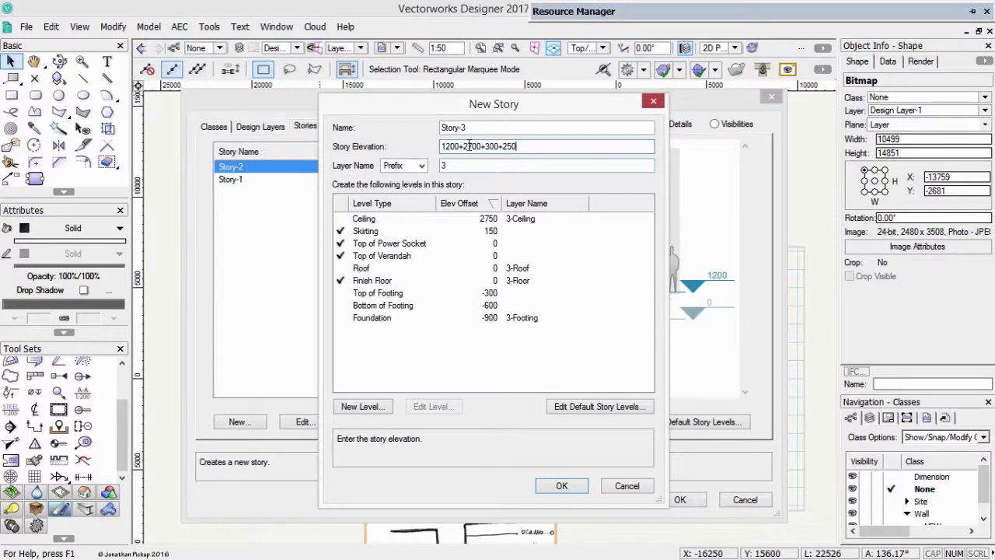
pyautogui.click(562, 486)
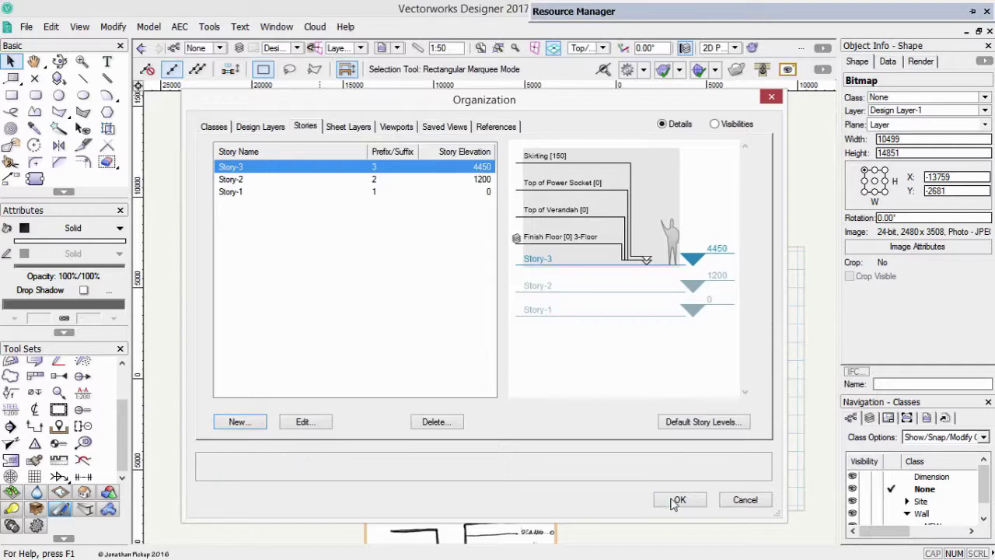
# - Preview the levels of Story-1, Story-2 and Story-3 in the stories list
pyautogui.click(231, 194)
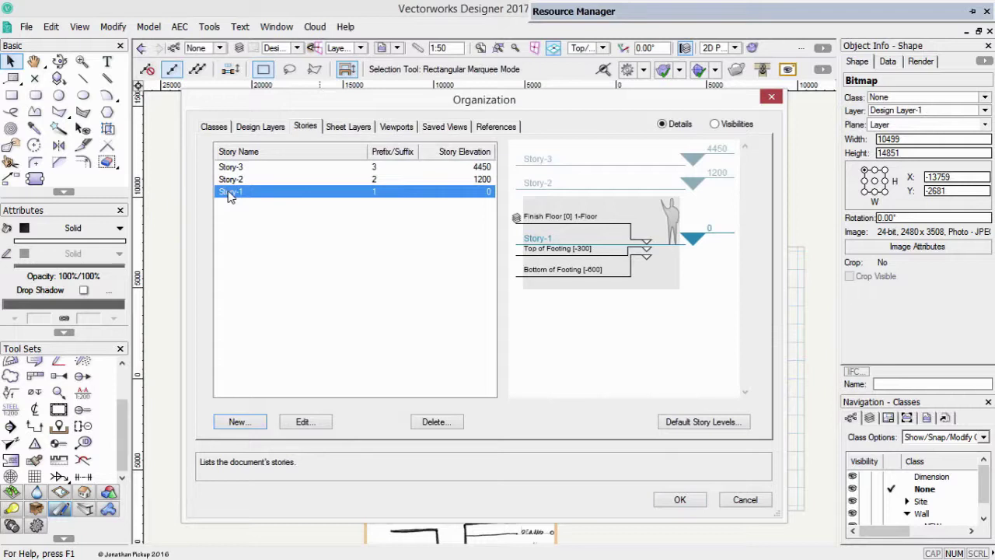
pyautogui.click(231, 168)
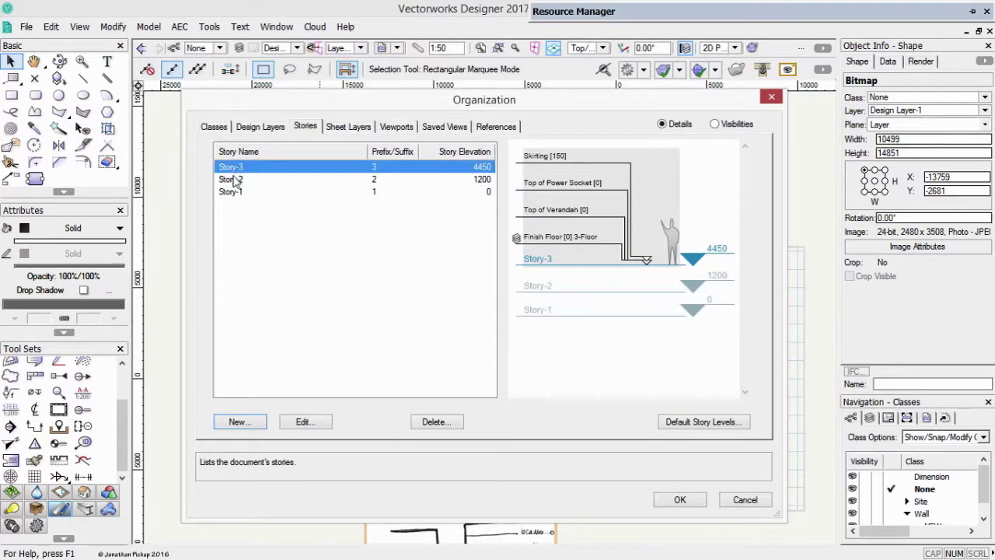
pyautogui.click(234, 181)
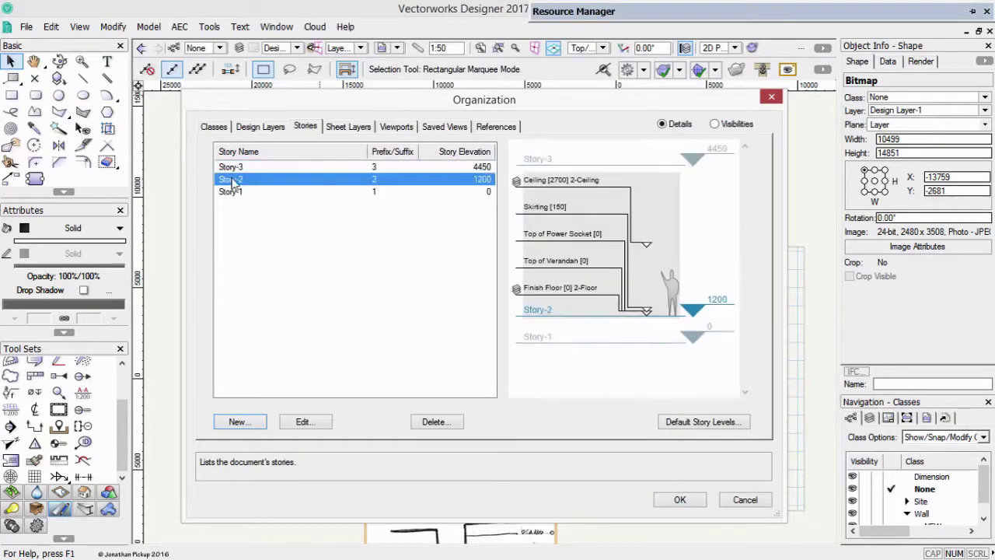
pyautogui.click(232, 169)
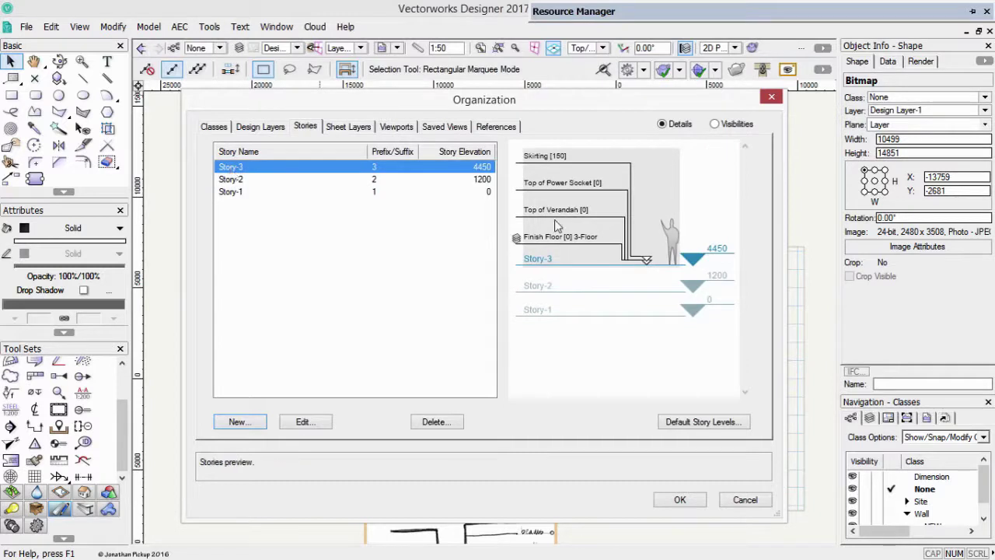
pyautogui.click(244, 192)
# - Change Story-2's Top of Verandah level elevation to -50 and apply the edit
pyautogui.doubleClick(241, 181)
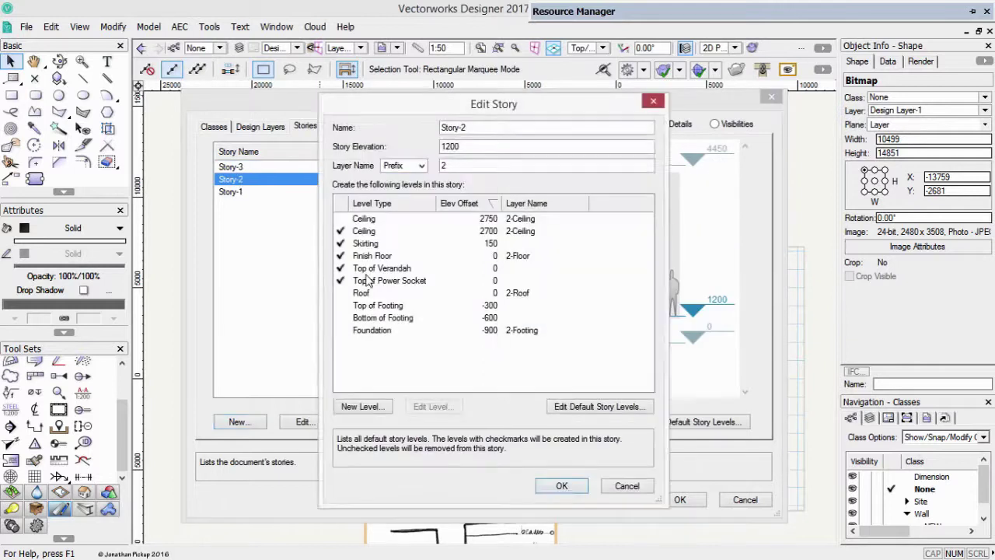
pyautogui.click(379, 270)
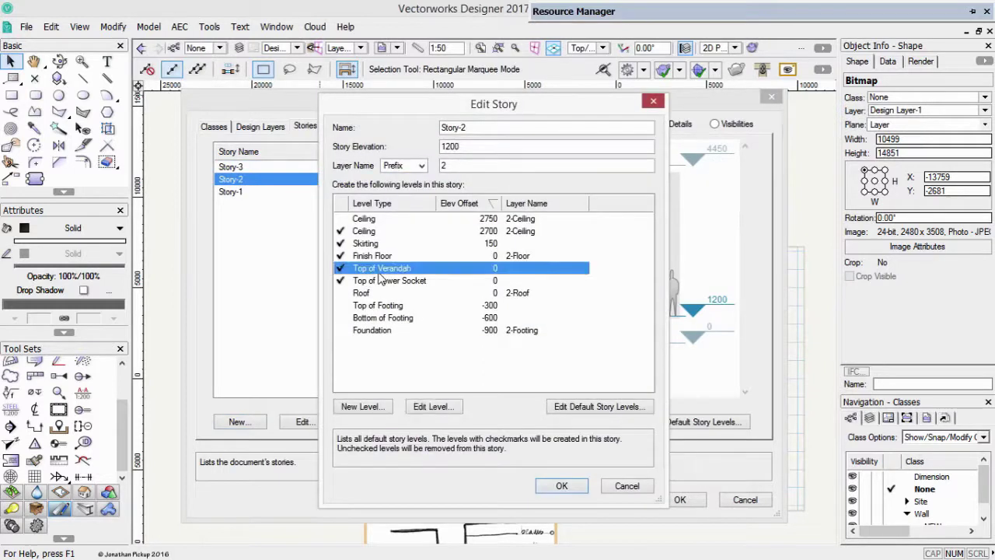
pyautogui.click(430, 407)
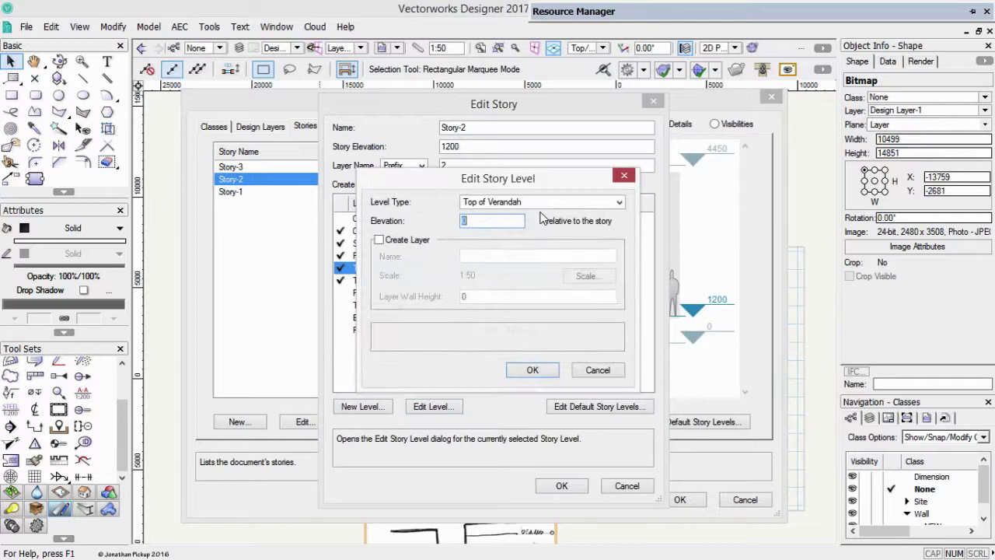
pyautogui.write('-150')
pyautogui.press('BackSpace')
pyautogui.press('BackSpace')
pyautogui.write('0')
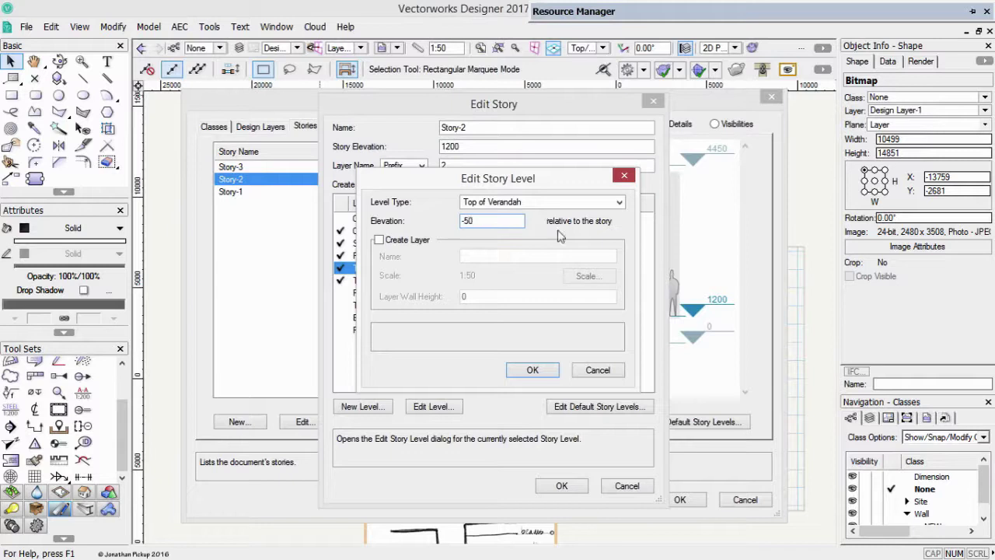
pyautogui.click(533, 370)
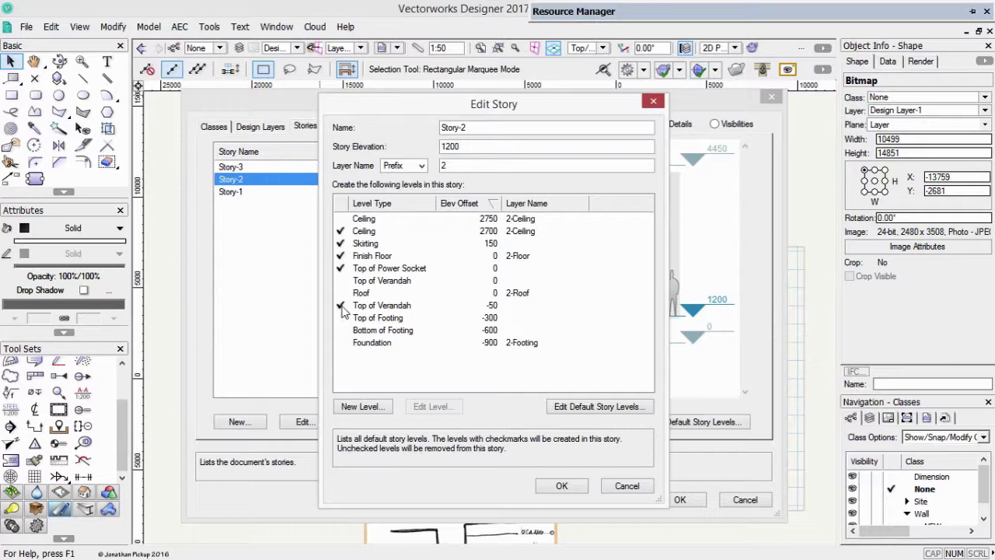
pyautogui.click(564, 485)
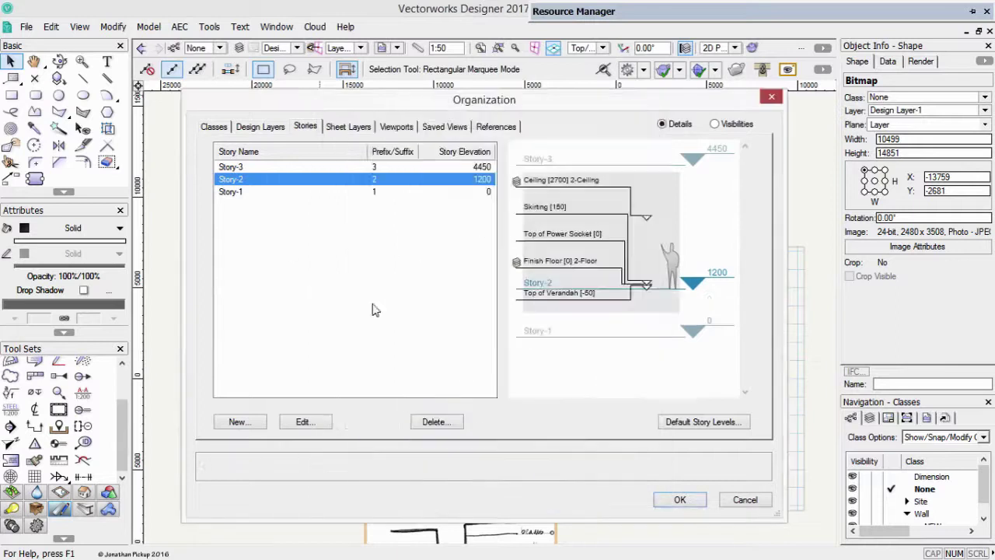
# - Set Story-3's Top of Verandah level to -50, then preview Story-2 and Story-1 levels
pyautogui.doubleClick(230, 168)
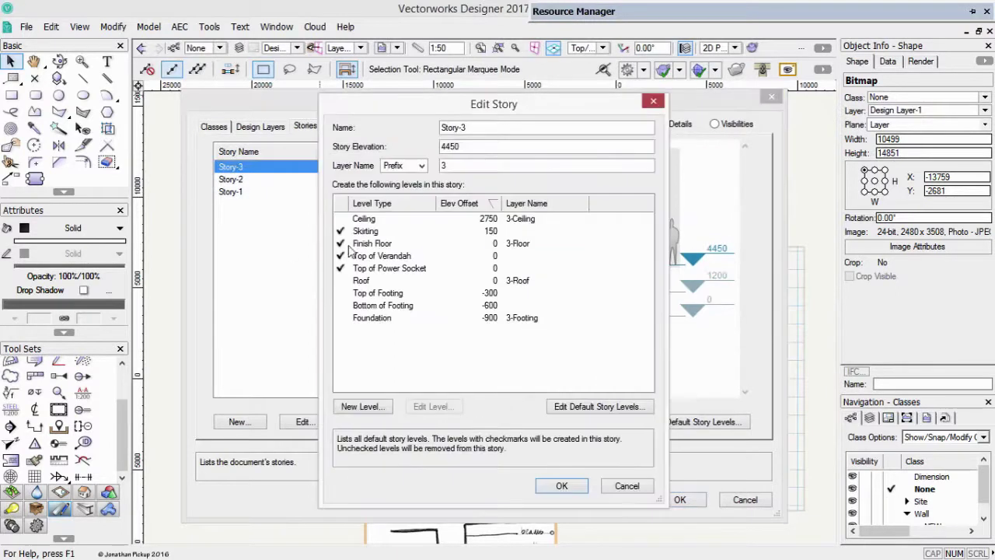
pyautogui.click(381, 257)
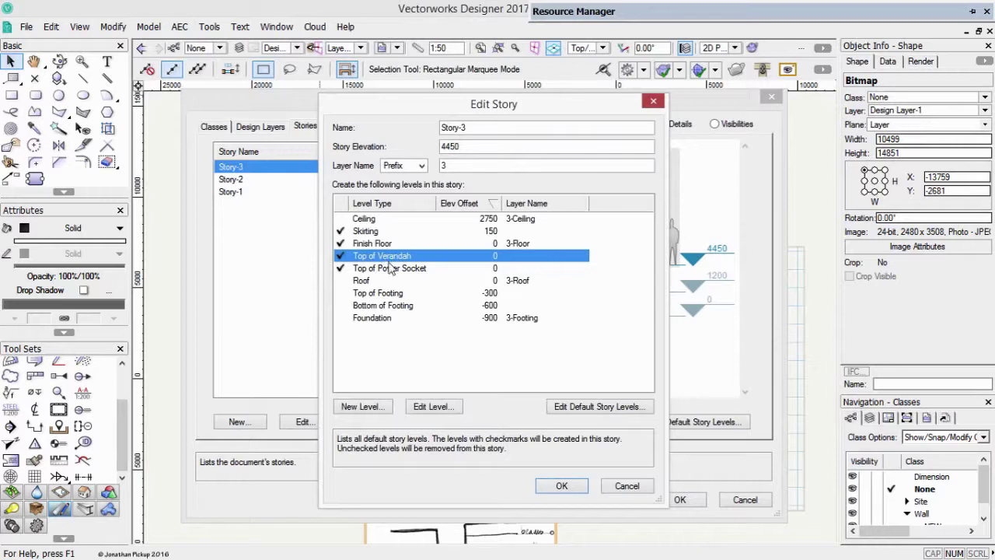
pyautogui.click(435, 406)
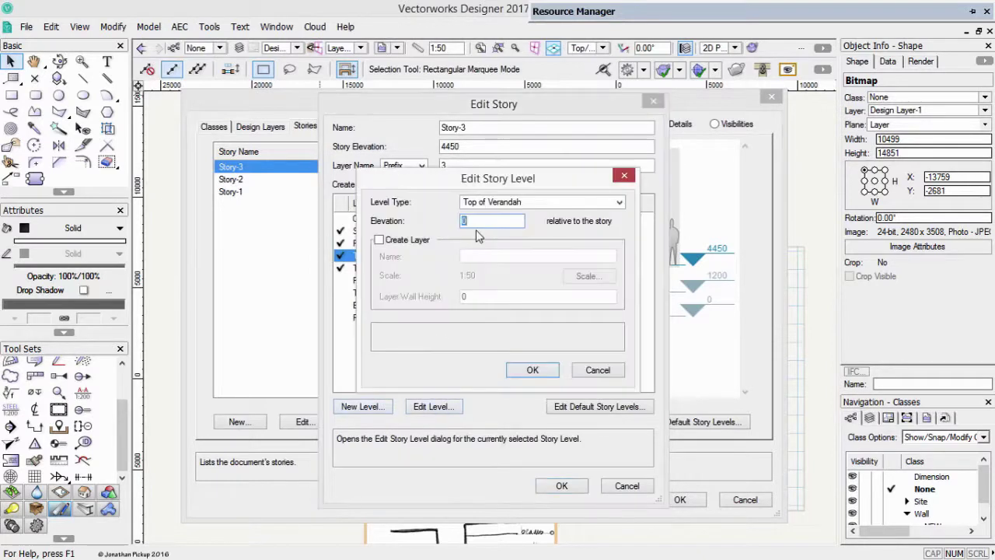
pyautogui.write('-50')
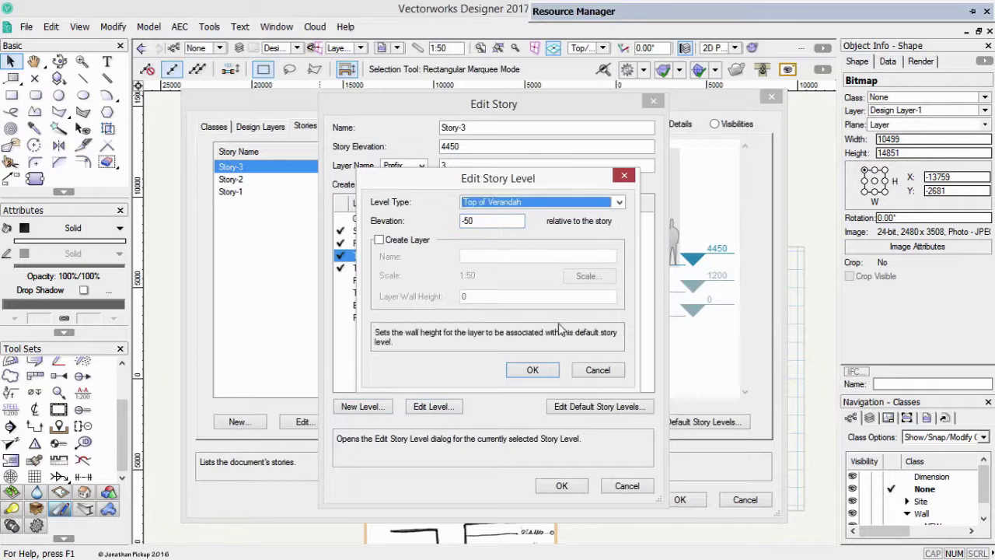
pyautogui.click(533, 369)
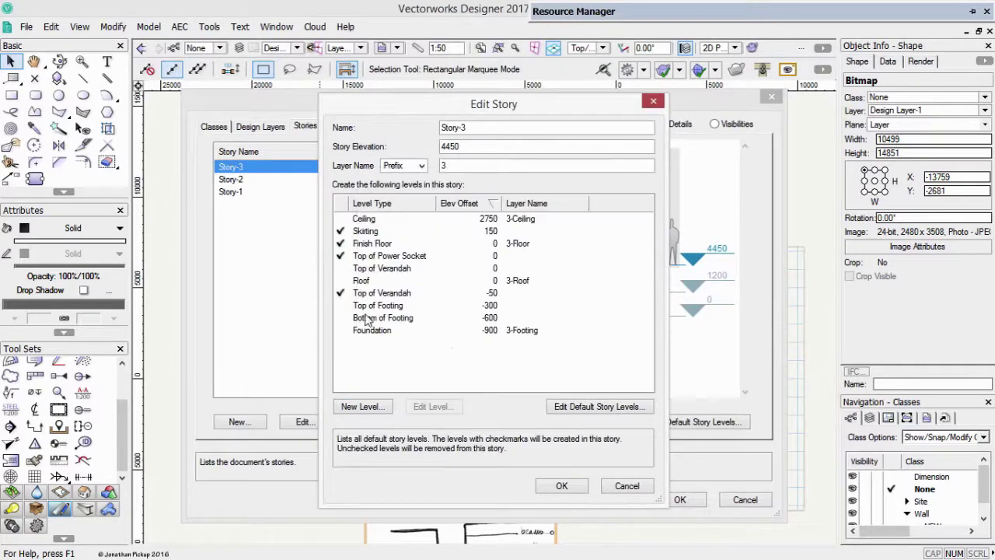
pyautogui.click(562, 486)
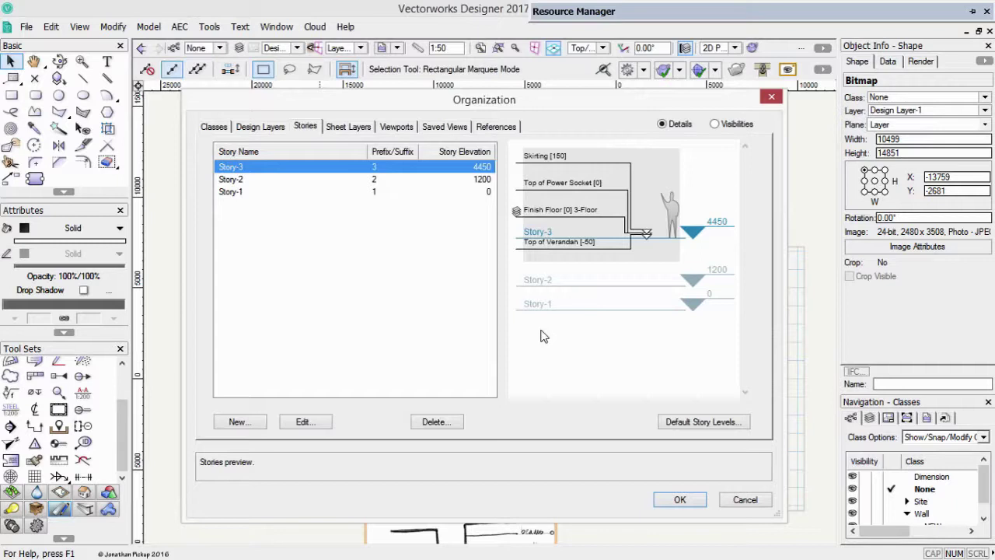
pyautogui.click(241, 179)
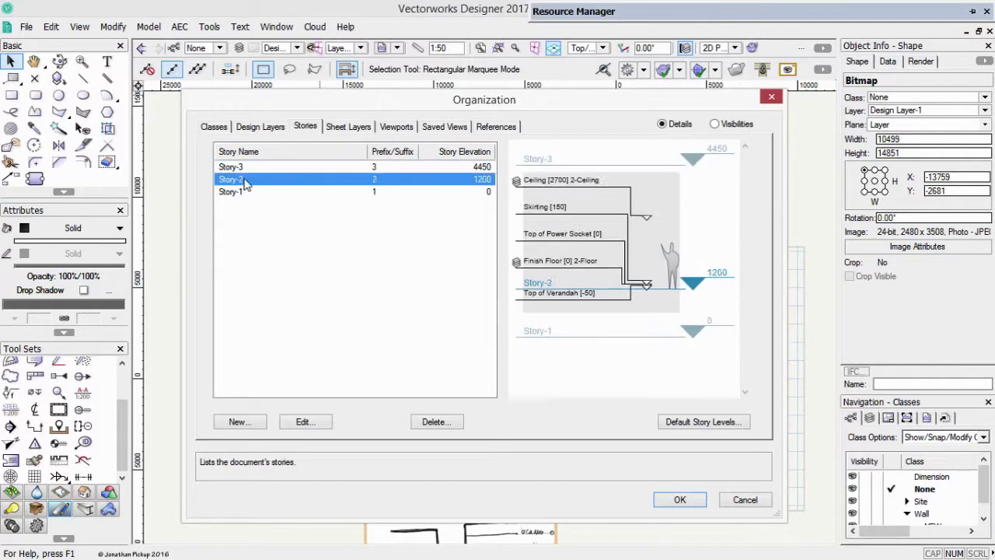
pyautogui.click(233, 192)
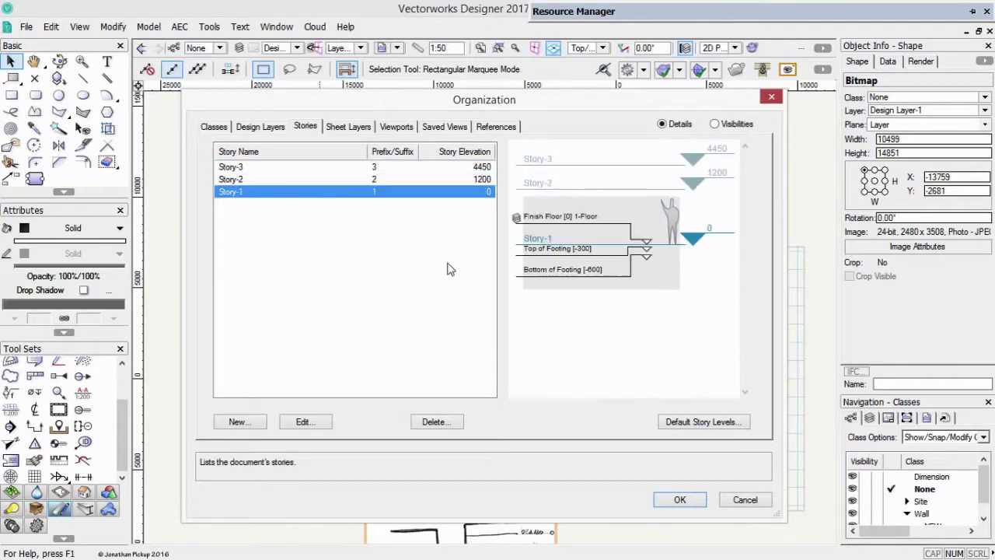
# - Change the 1-Floor design layer's wall height from 2450 to 1200, check 2-Floor and 2-Ceiling, and close
pyautogui.click(262, 128)
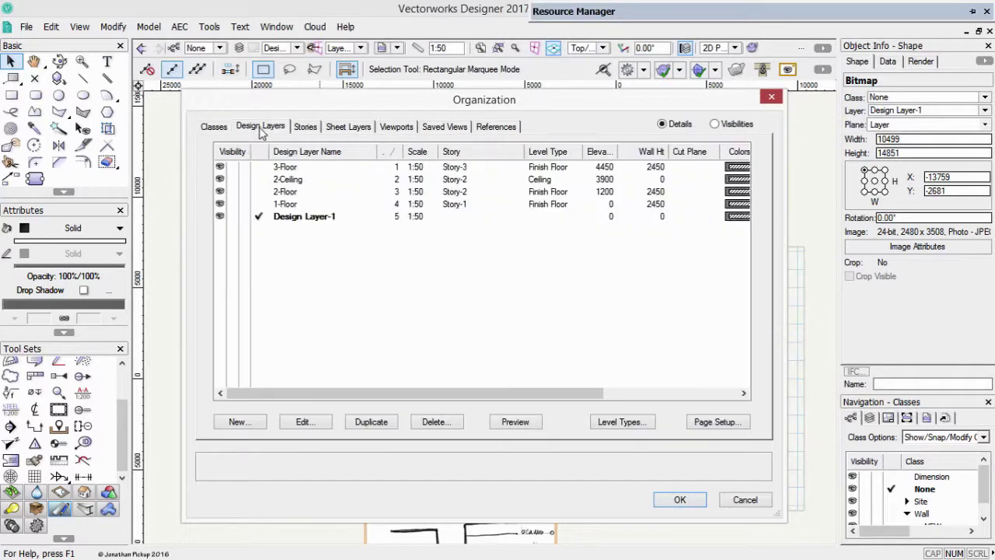
pyautogui.click(436, 205)
pyautogui.doubleClick(436, 206)
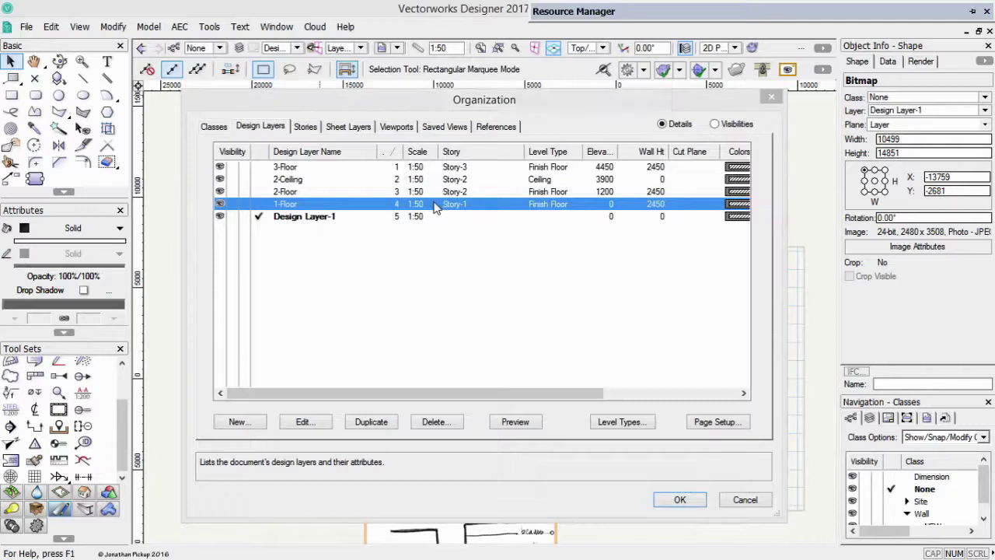
pyautogui.moveTo(471, 224); pyautogui.dragTo(410, 224)
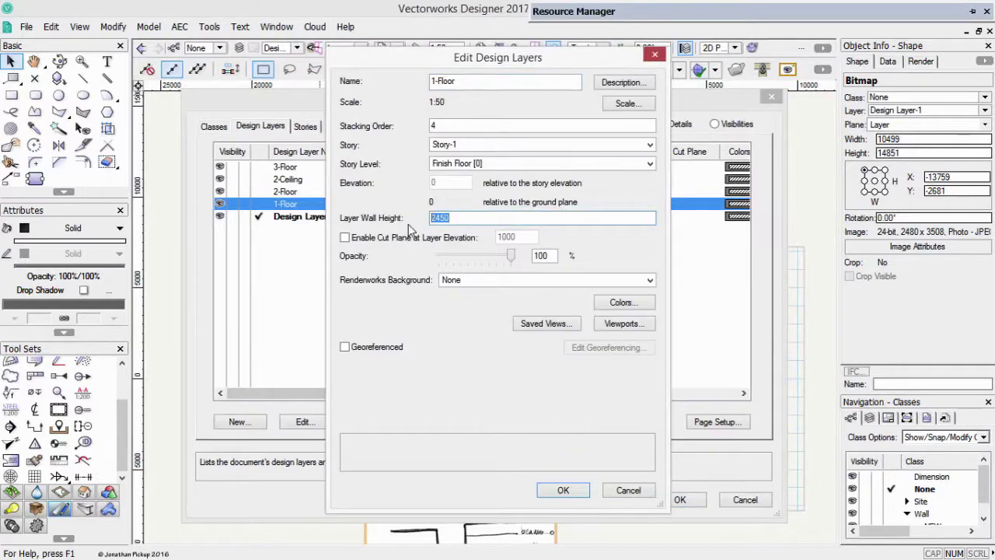
pyautogui.write('1200')
pyautogui.press('Return')
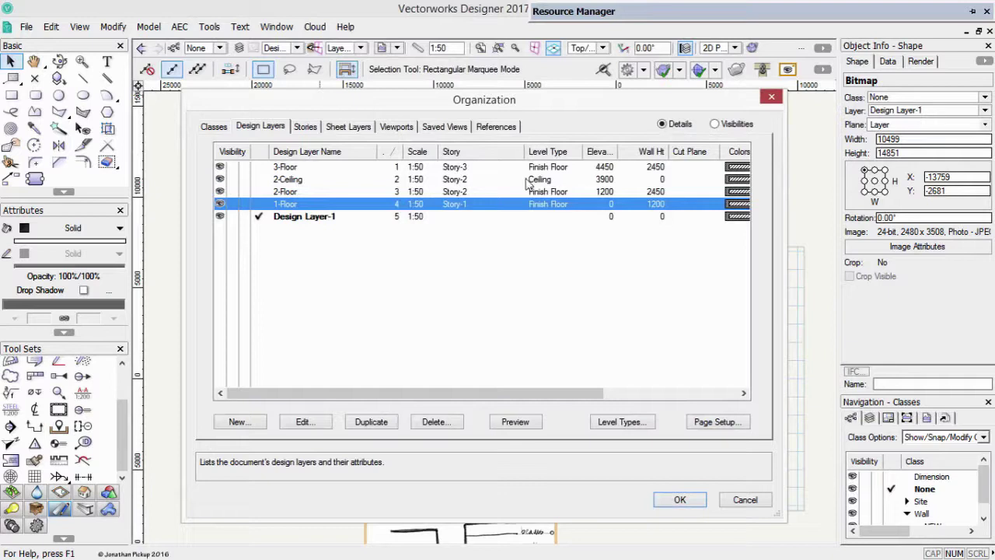
pyautogui.click(582, 192)
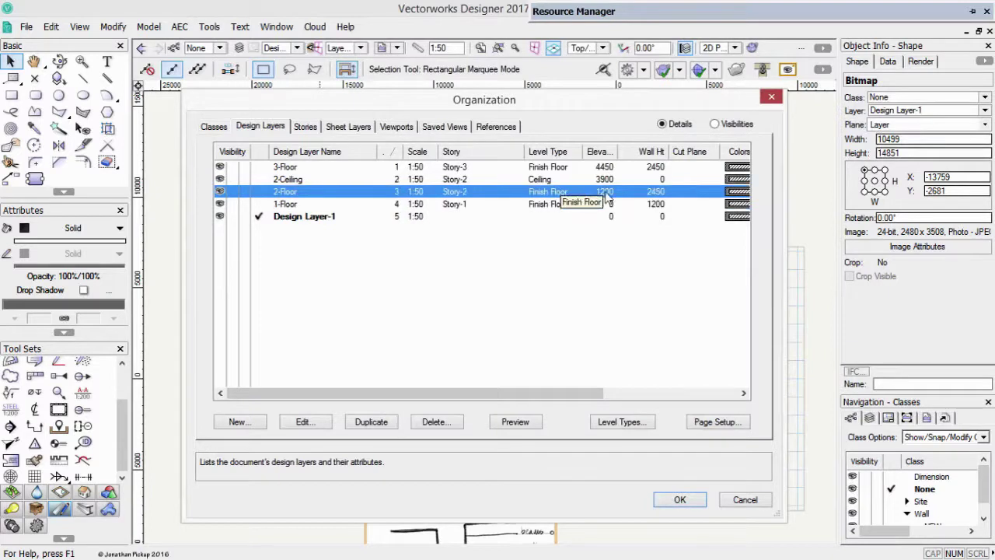
pyautogui.click(602, 180)
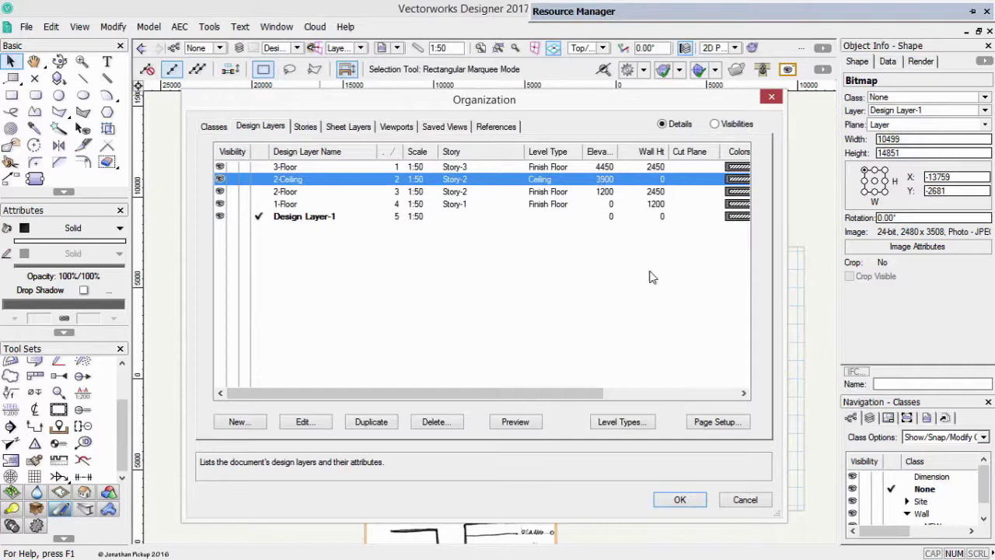
pyautogui.click(680, 501)
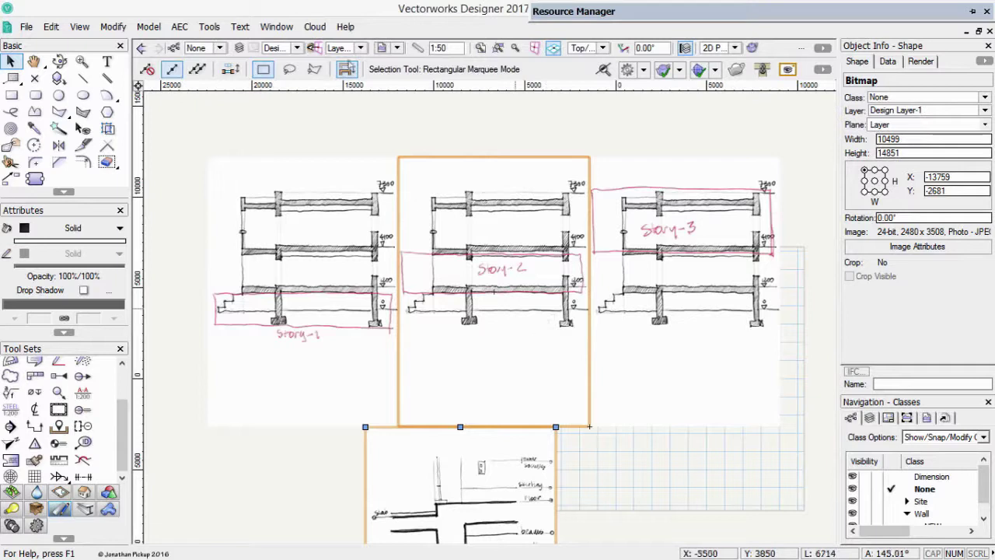
# - Activate Design Layer-1, delete its four sketch images, and list design layers in the Navigation palette
pyautogui.click(296, 48)
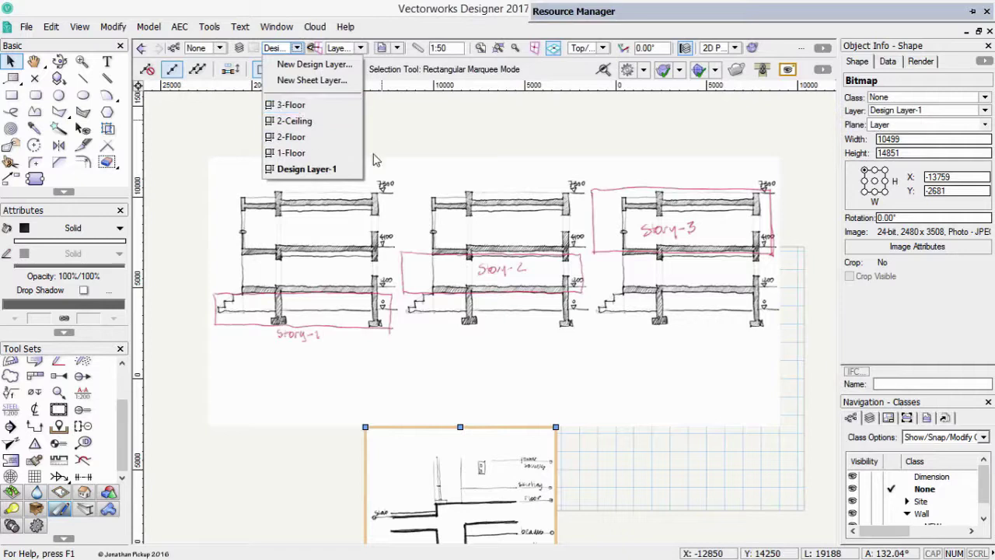
pyautogui.click(330, 169)
pyautogui.click(368, 220)
pyautogui.press('Delete')
pyautogui.click(485, 227)
pyautogui.press('Delete')
pyautogui.click(668, 257)
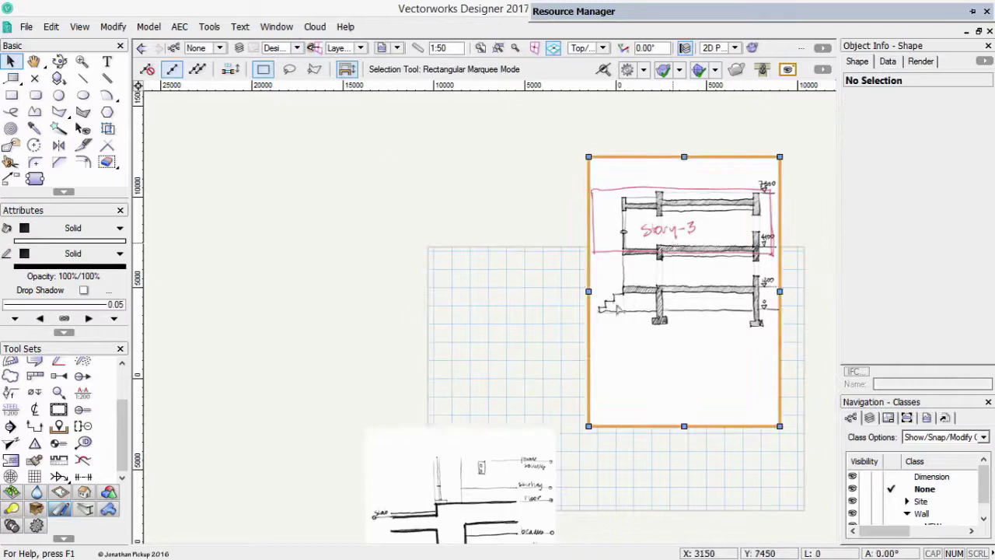
pyautogui.press('Delete')
pyautogui.click(497, 475)
pyautogui.press('Delete')
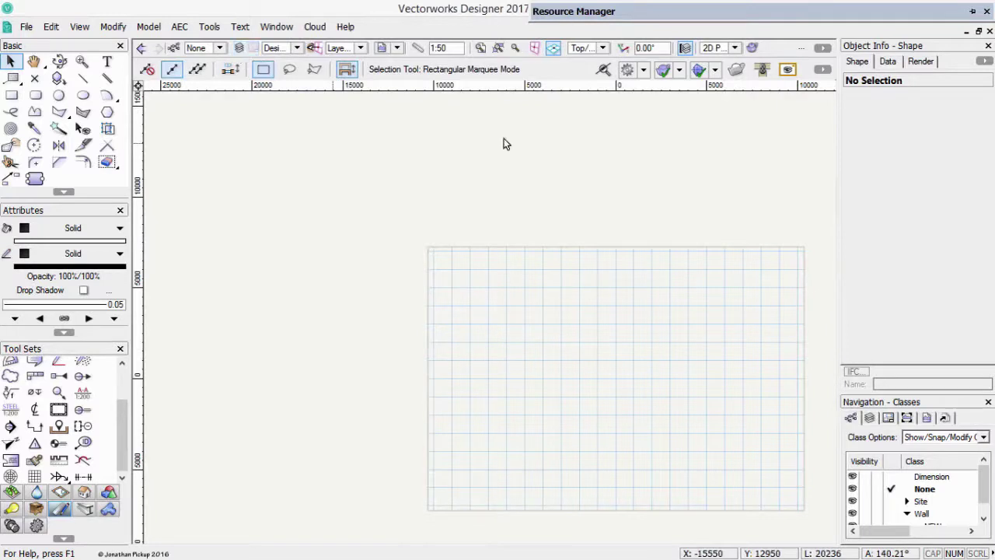
pyautogui.click(869, 418)
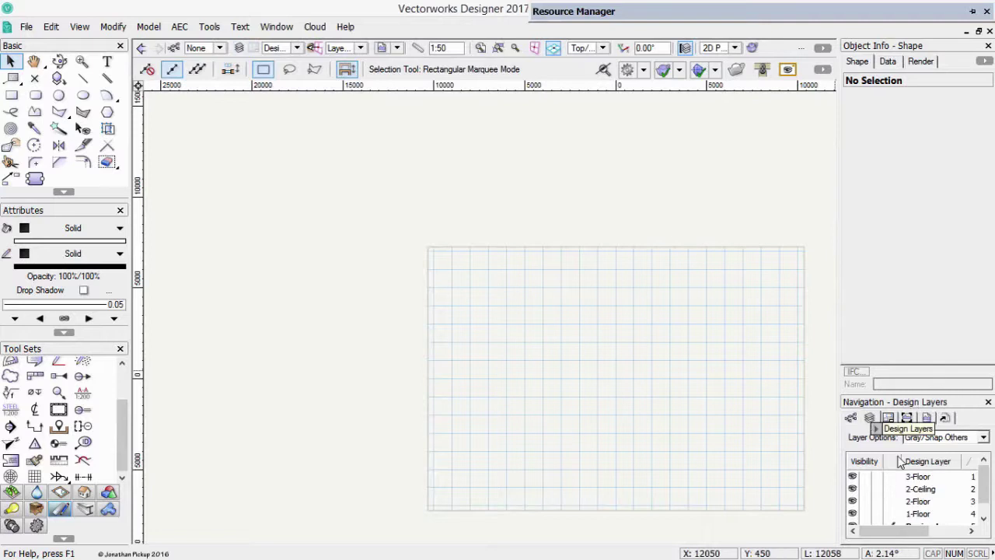
pyautogui.scroll(-1, 983, 489)
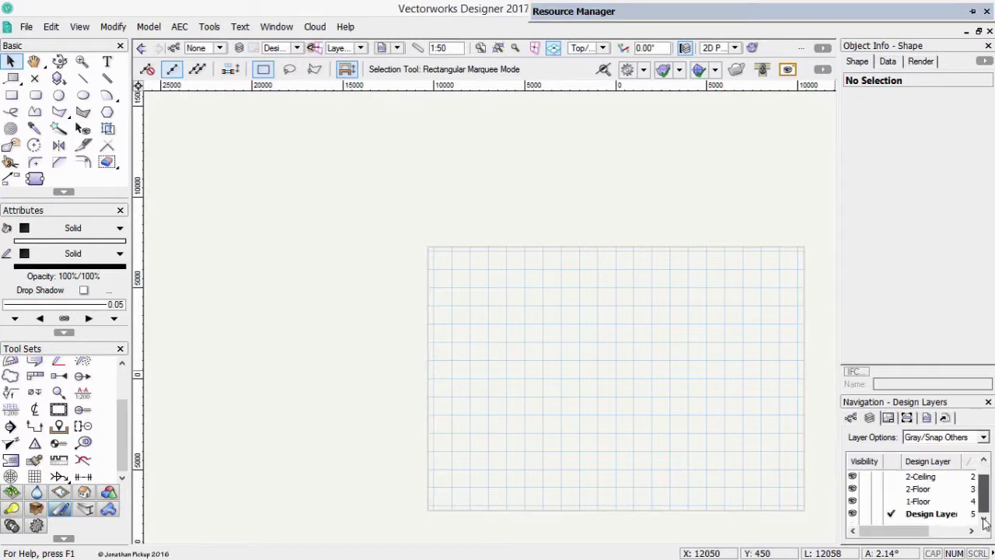
# - Rename Design Layer-1 to 'Site Scan' and change its scale from 1:50 to 1:250
pyautogui.rightClick(923, 515)
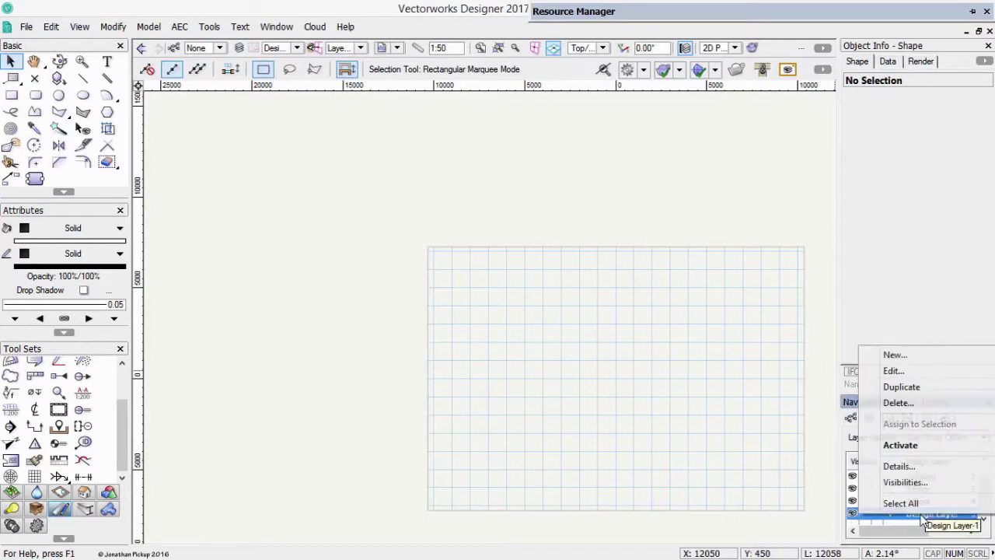
pyautogui.click(901, 372)
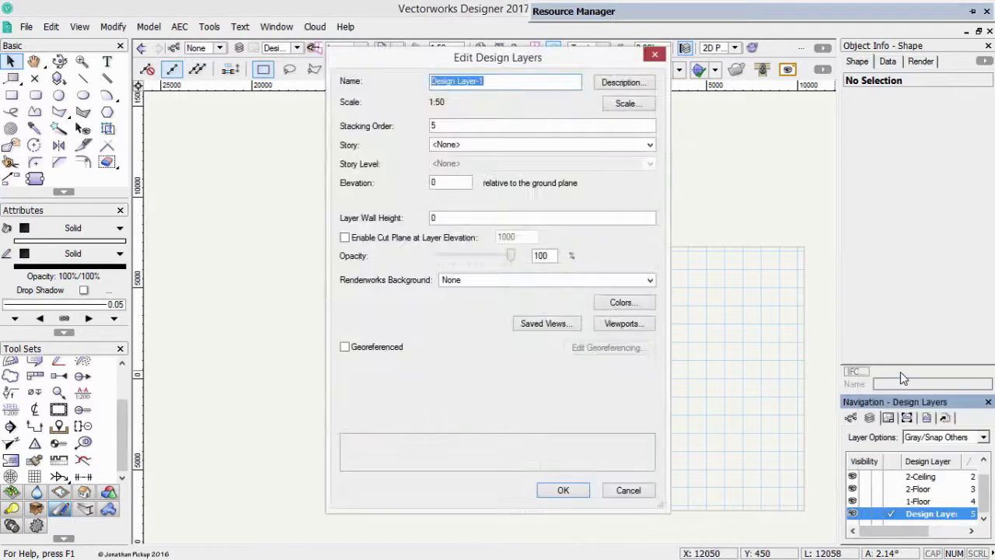
pyautogui.write('Site Scan')
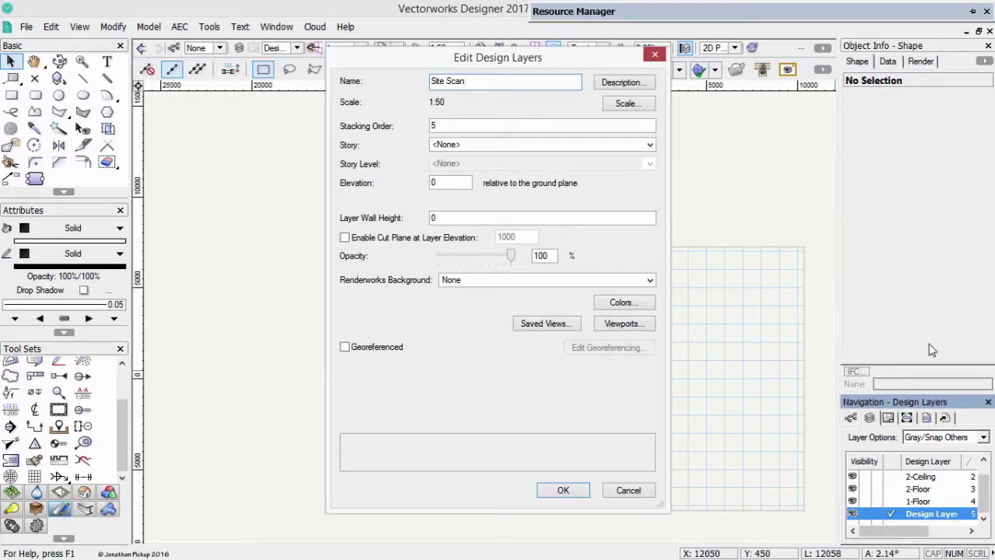
pyautogui.click(626, 104)
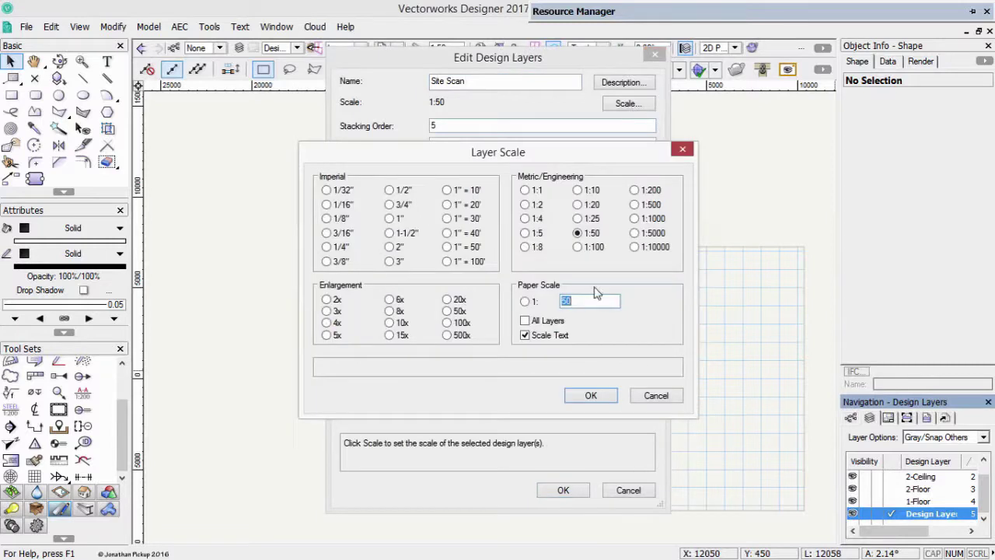
pyautogui.write('250')
pyautogui.press('Return')
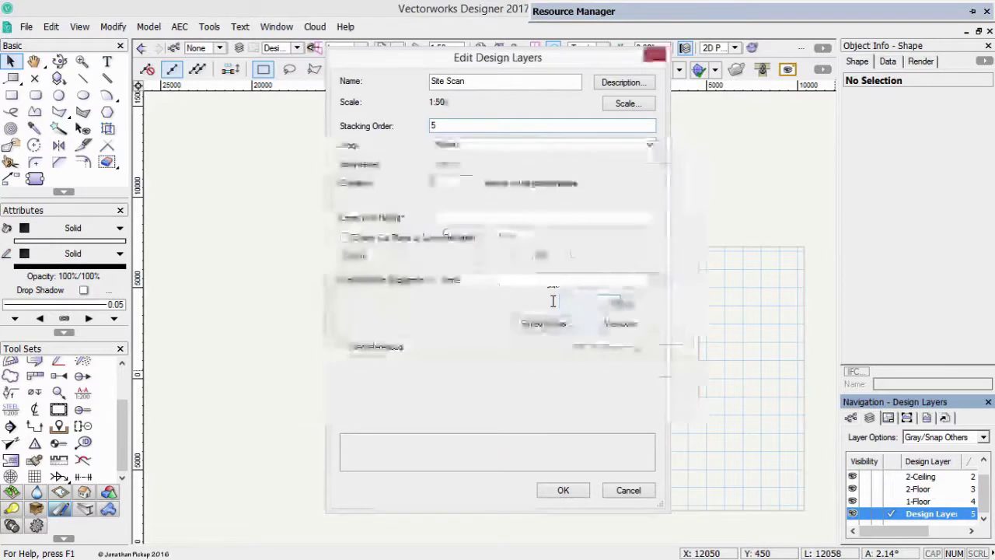
pyautogui.click(563, 490)
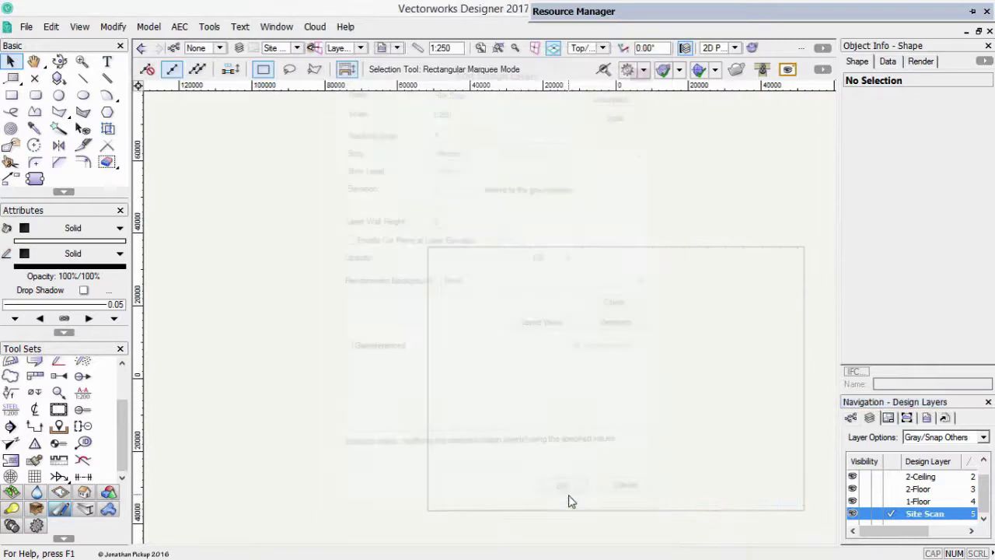
# - Create a 'Site Model' design layer, changing its elevation from 6900 to 0 and its wall height to 0
pyautogui.rightClick(919, 515)
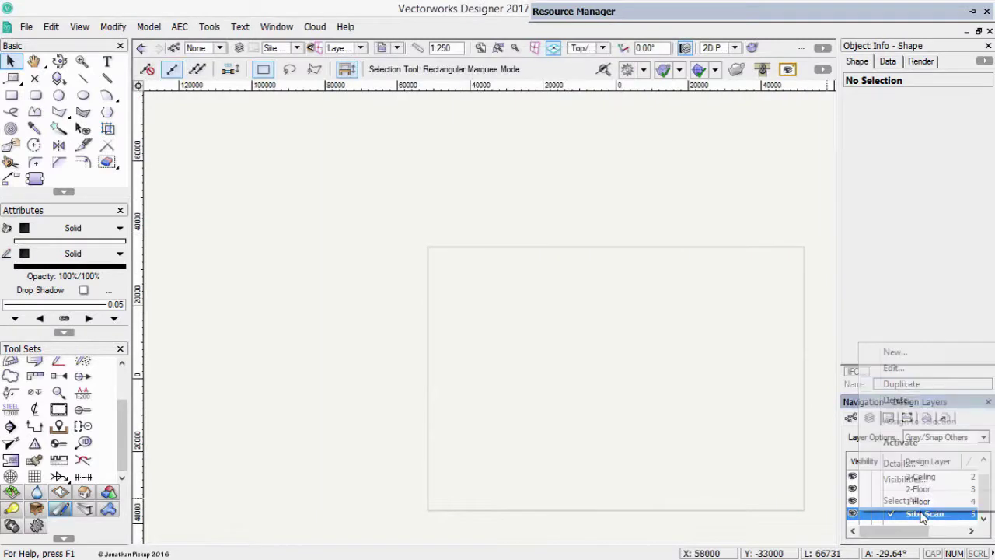
pyautogui.click(895, 352)
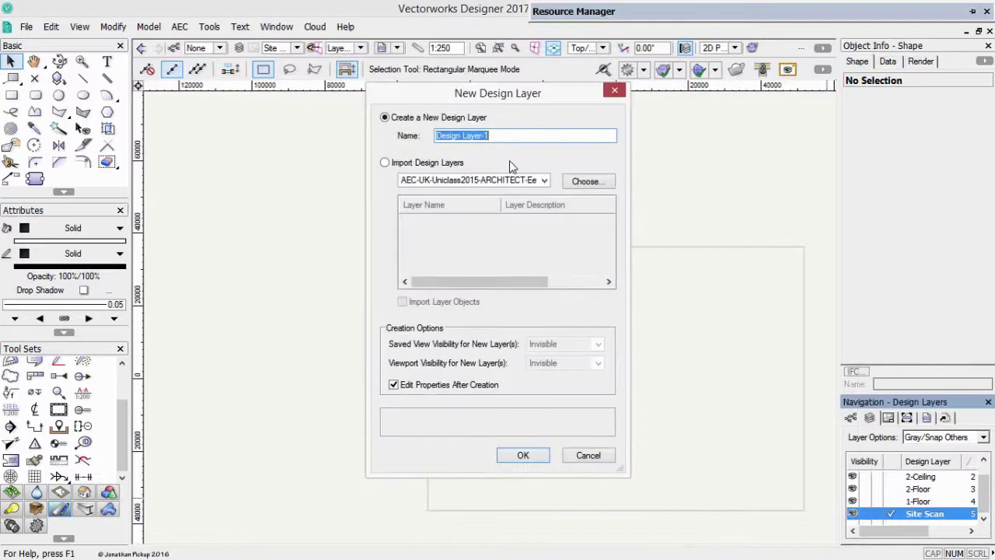
pyautogui.write('Site Mde')
pyautogui.press('BackSpace')
pyautogui.press('BackSpace')
pyautogui.write('ode')
pyautogui.press('Return')
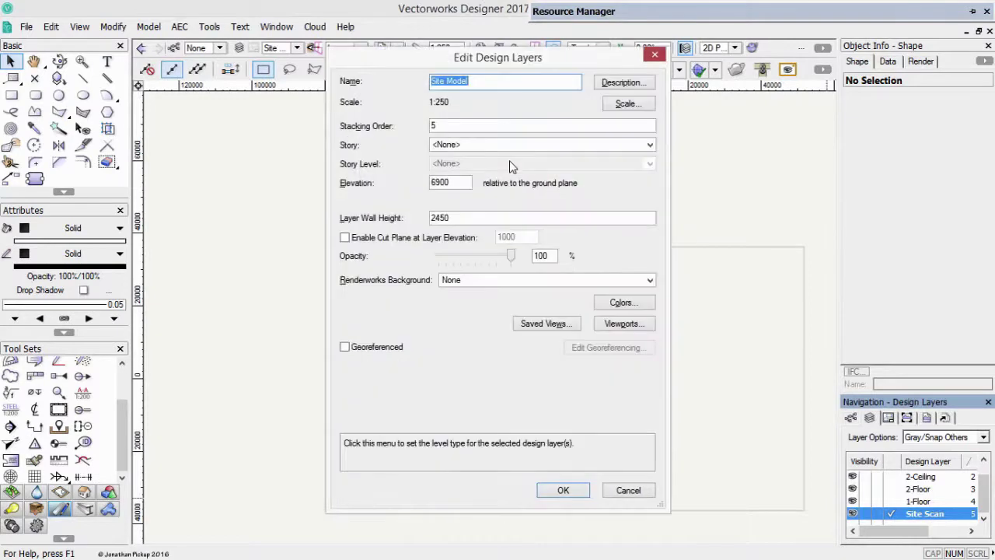
pyautogui.moveTo(455, 182); pyautogui.dragTo(415, 182)
pyautogui.write('0')
pyautogui.press('Tab')
pyautogui.write('0')
pyautogui.press('Tab')
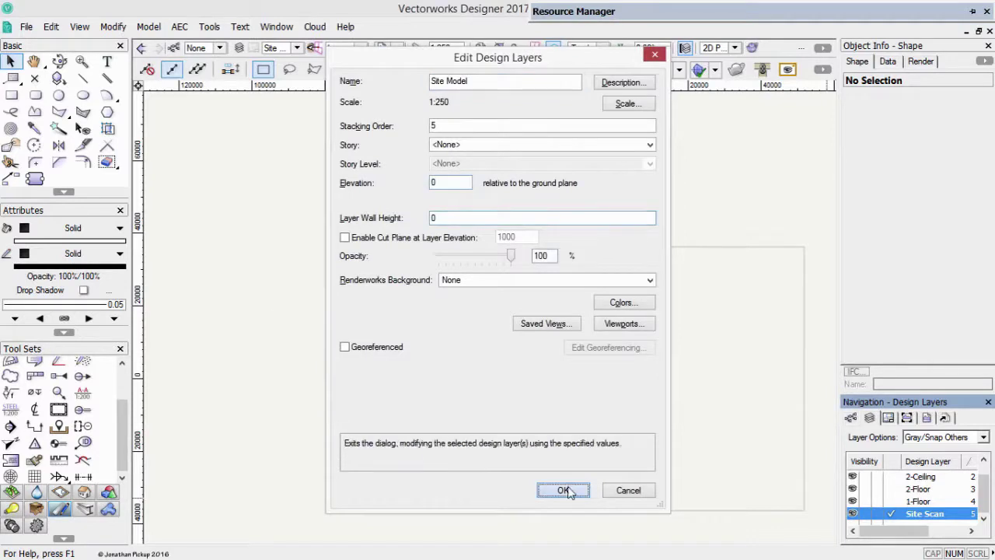
# - Review the 1-Floor, 3-Floor, Site Model and Site Scan design layers, then close the layer organization settings
pyautogui.click(253, 49)
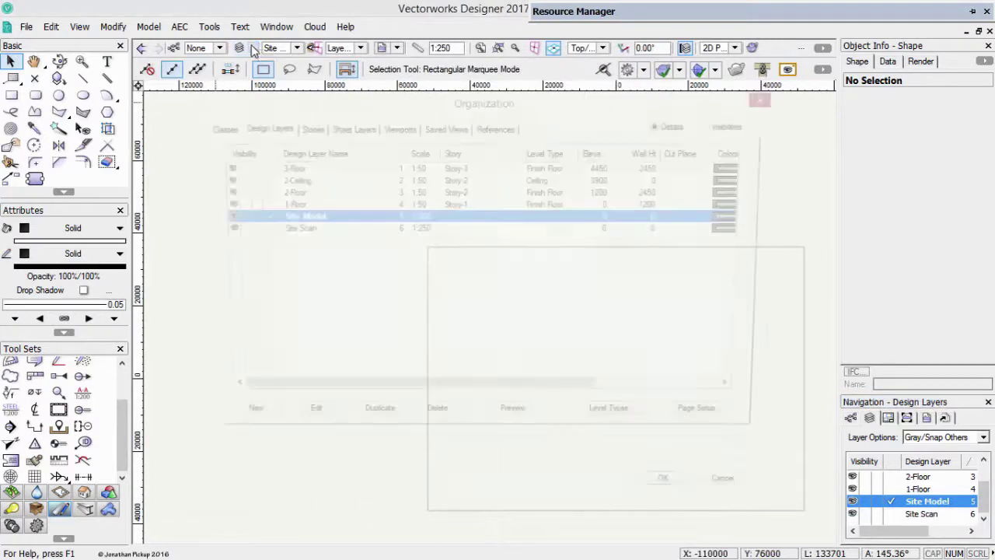
pyautogui.click(453, 204)
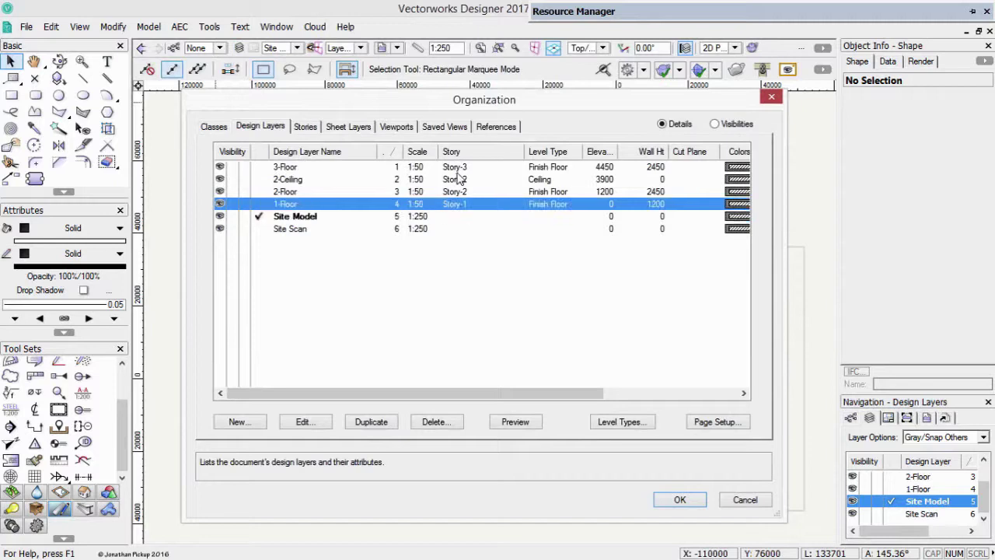
pyautogui.keyDown('shift'); pyautogui.click(458, 171); pyautogui.keyUp('shift')
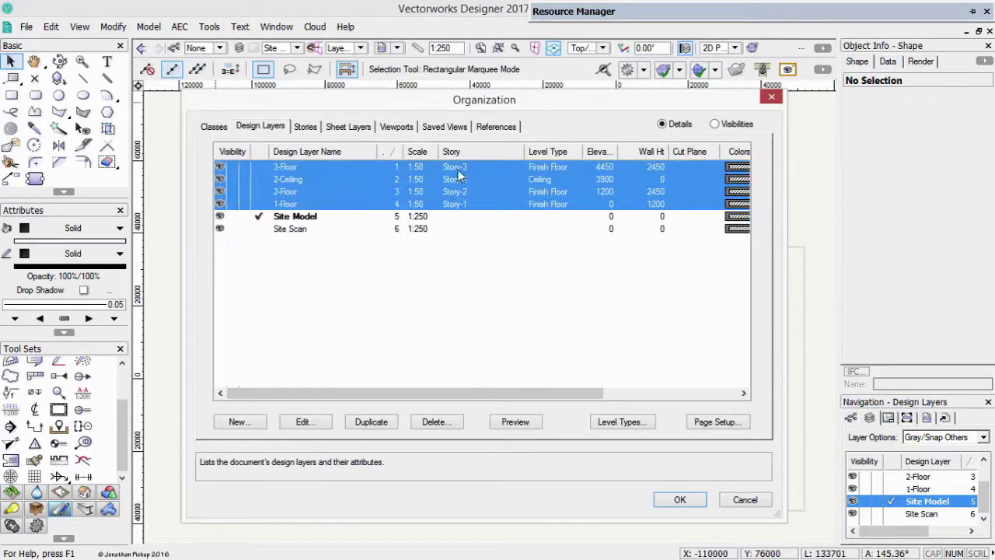
pyautogui.click(444, 218)
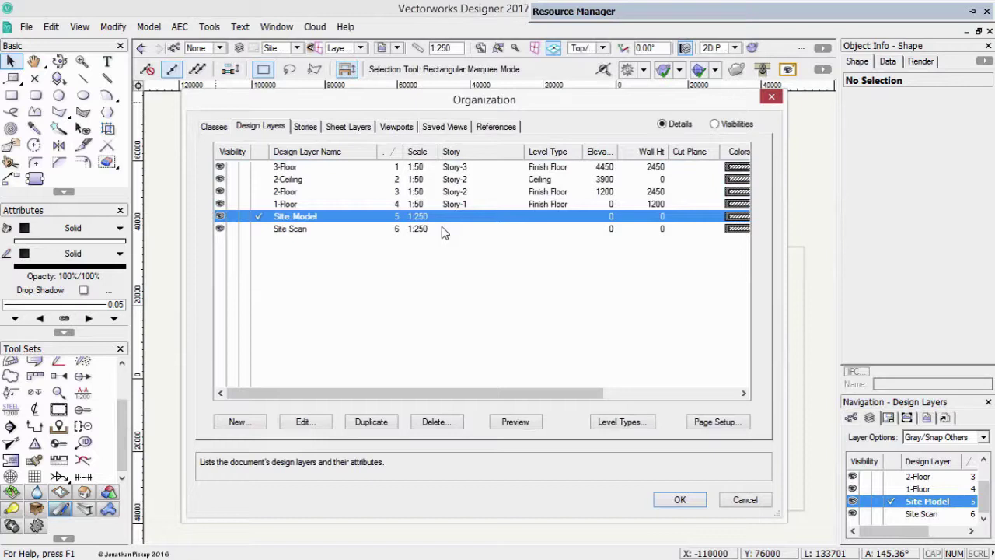
pyautogui.click(305, 229)
pyautogui.click(305, 230)
pyautogui.click(303, 217)
pyautogui.click(305, 204)
pyautogui.click(308, 168)
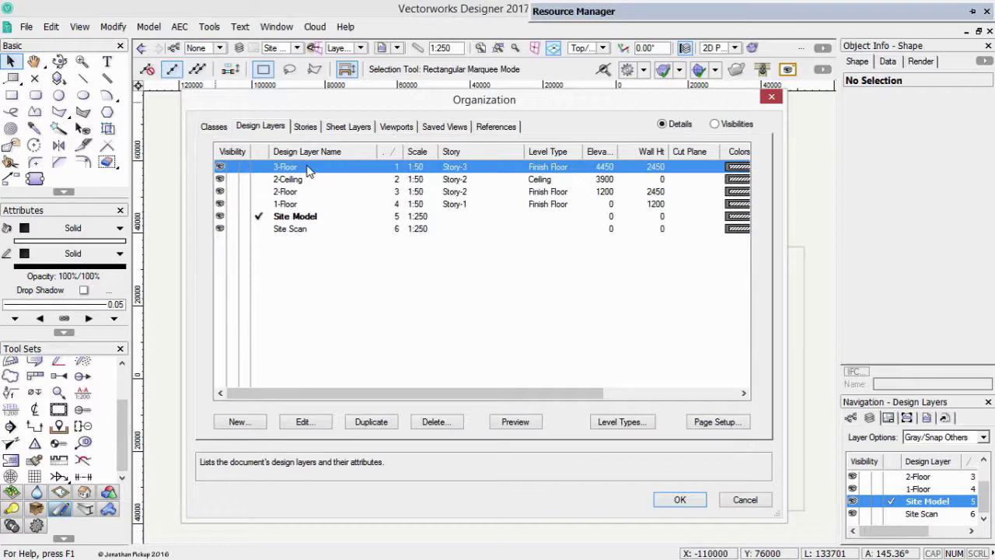
pyautogui.click(680, 500)
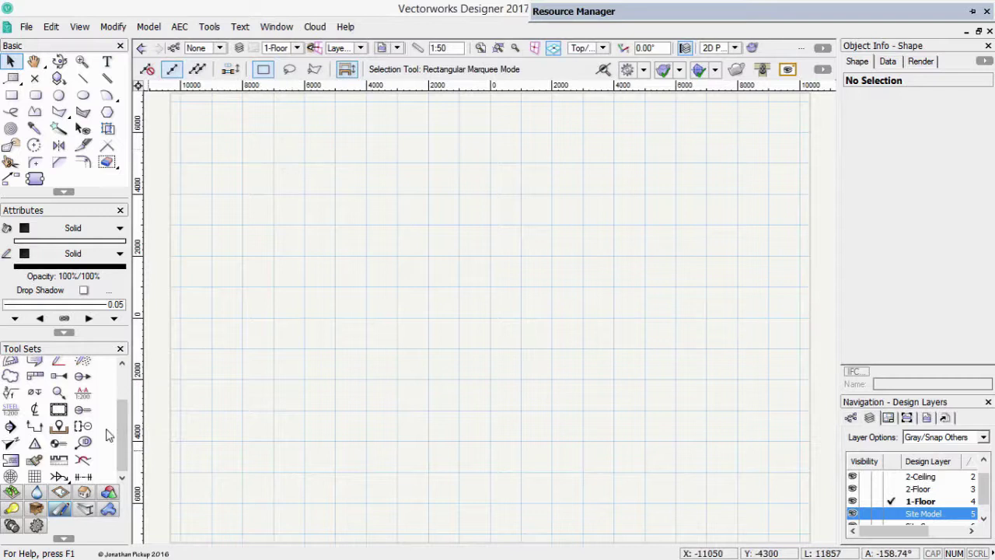
# - Draw a rectangle of four 150 mm walls on 1-Floor and view it in Right Isometric
pyautogui.moveTo(122, 424); pyautogui.dragTo(135, 364)
pyautogui.click(84, 493)
pyautogui.click(10, 364)
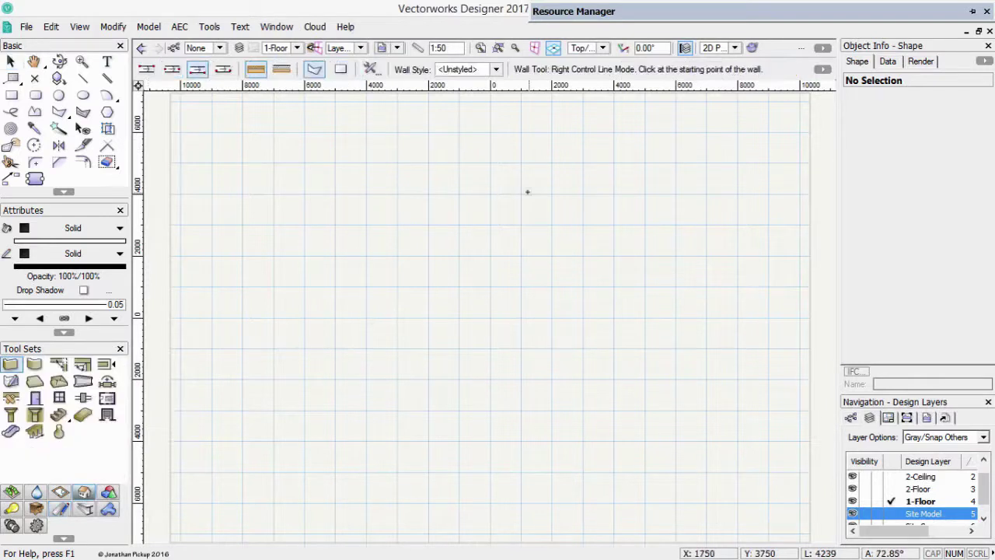
pyautogui.click(340, 69)
pyautogui.click(331, 235)
pyautogui.click(567, 367)
pyautogui.press('KP_3')
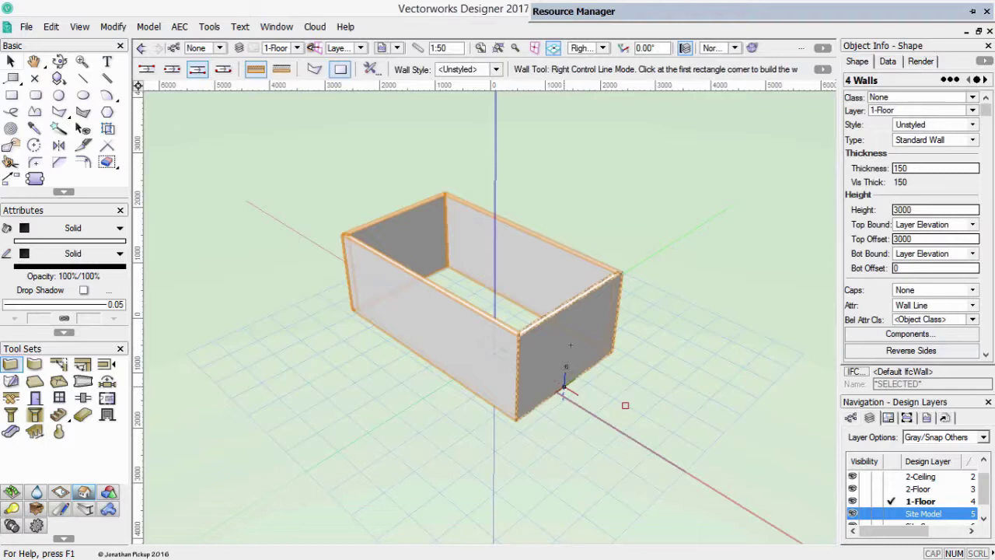
# - Set the walls' top offset to 0 and bind their tops to Finish Floor [Story Above]
pyautogui.click(972, 224)
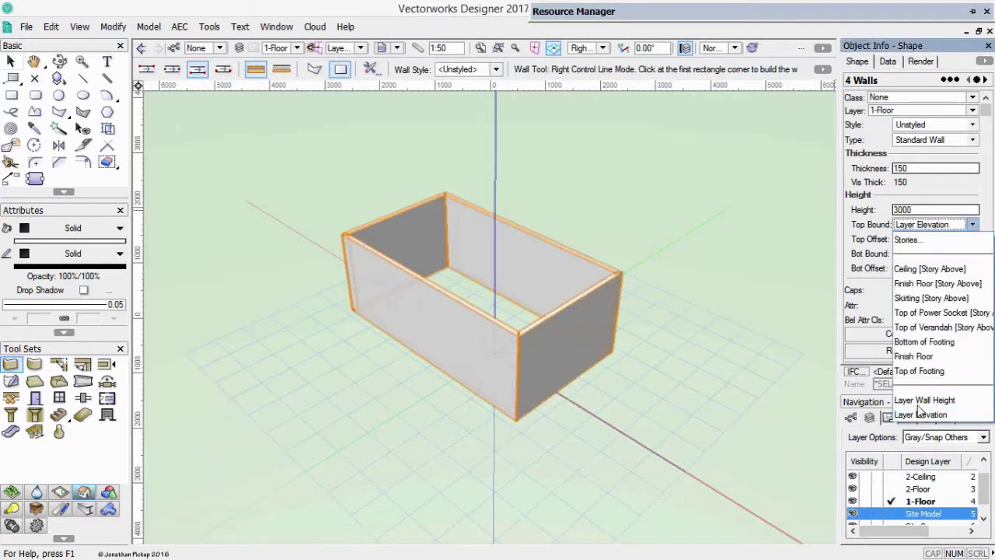
pyautogui.click(924, 401)
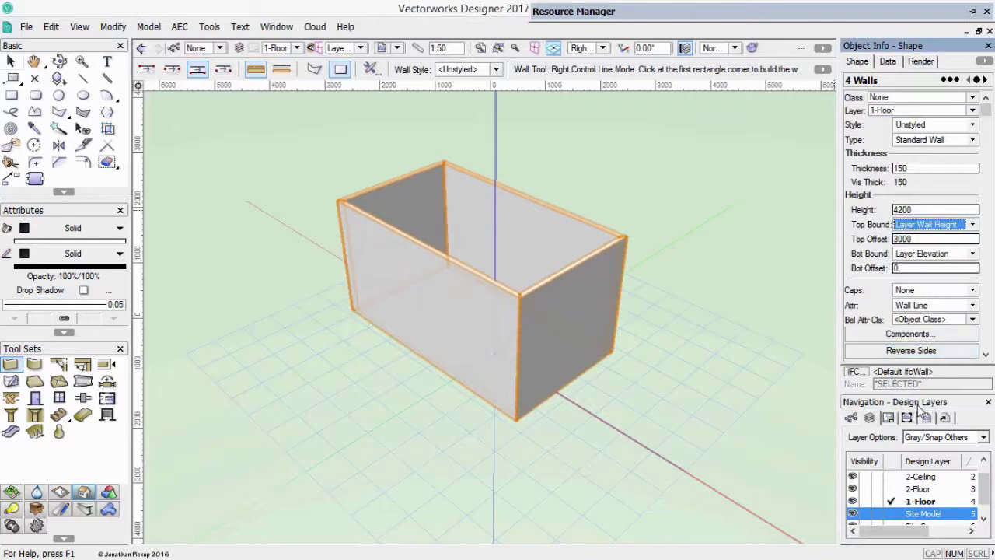
pyautogui.doubleClick(902, 239)
pyautogui.write('0')
pyautogui.press('Tab')
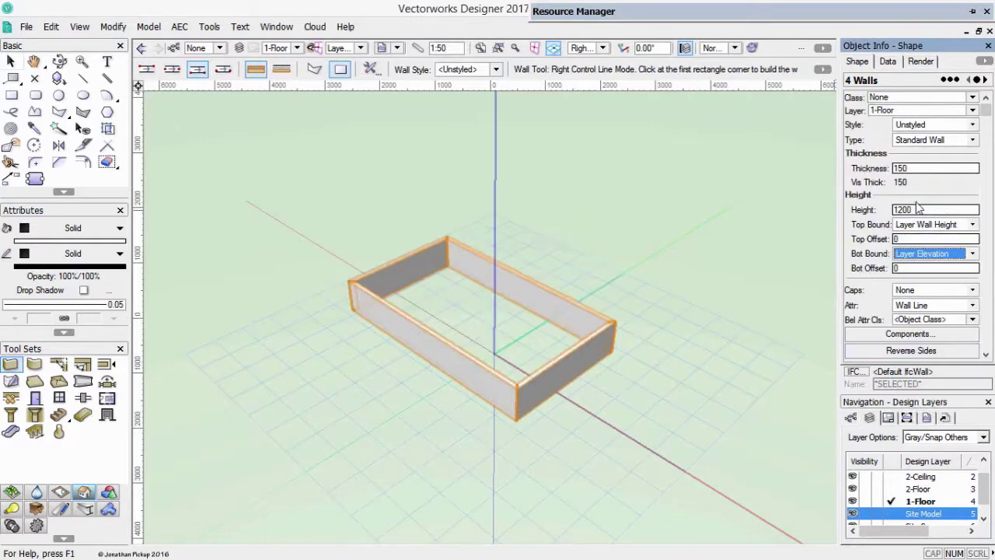
pyautogui.moveTo(915, 210); pyautogui.dragTo(864, 204)
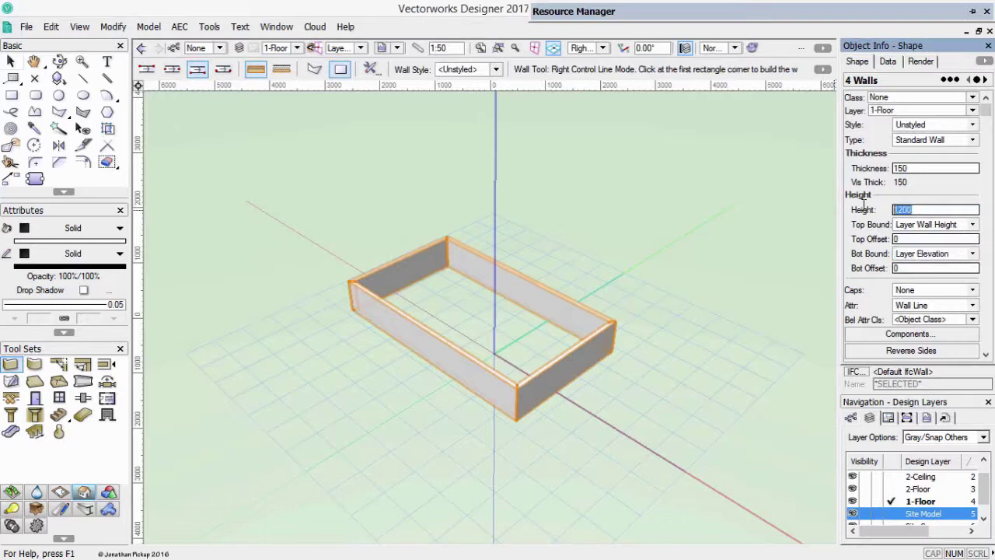
pyautogui.click(972, 225)
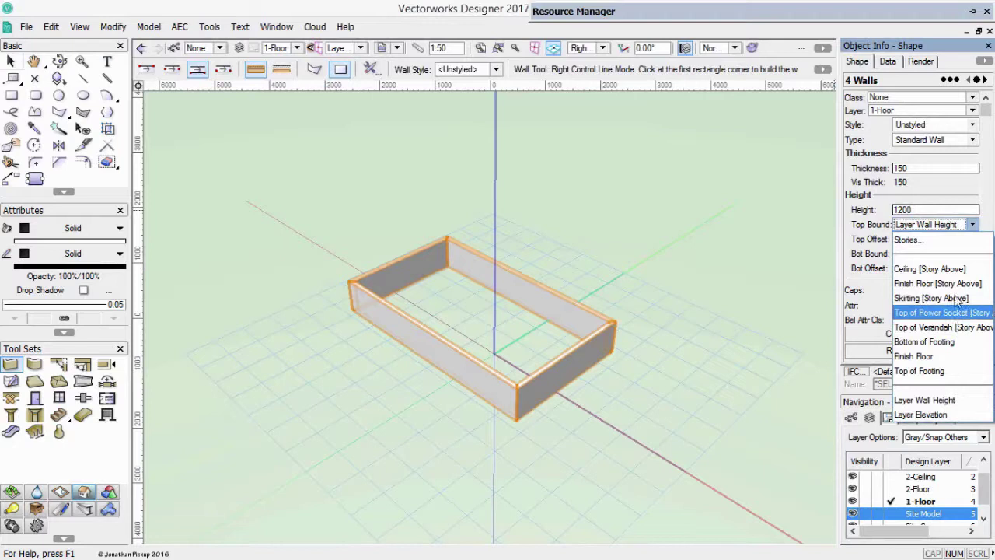
pyautogui.click(953, 284)
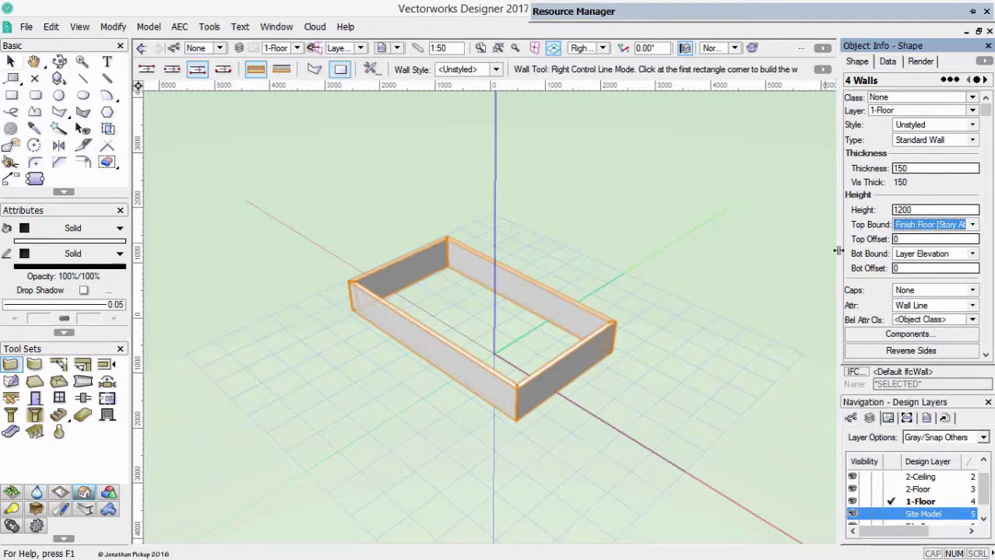
# - Make 2-Floor active, draw a four-wall rectangle and set its top offset to 0
pyautogui.click(296, 47)
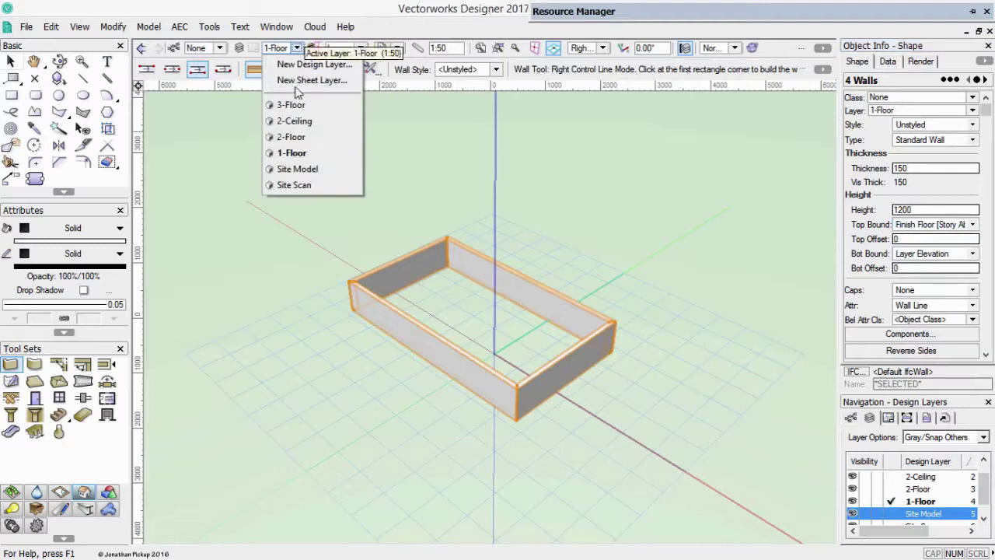
pyautogui.click(294, 138)
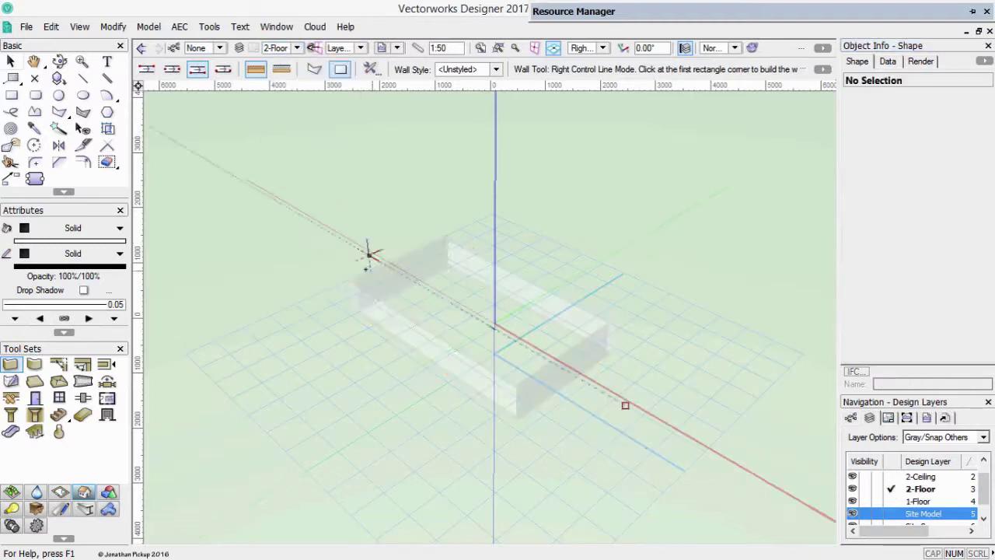
pyautogui.click(349, 282)
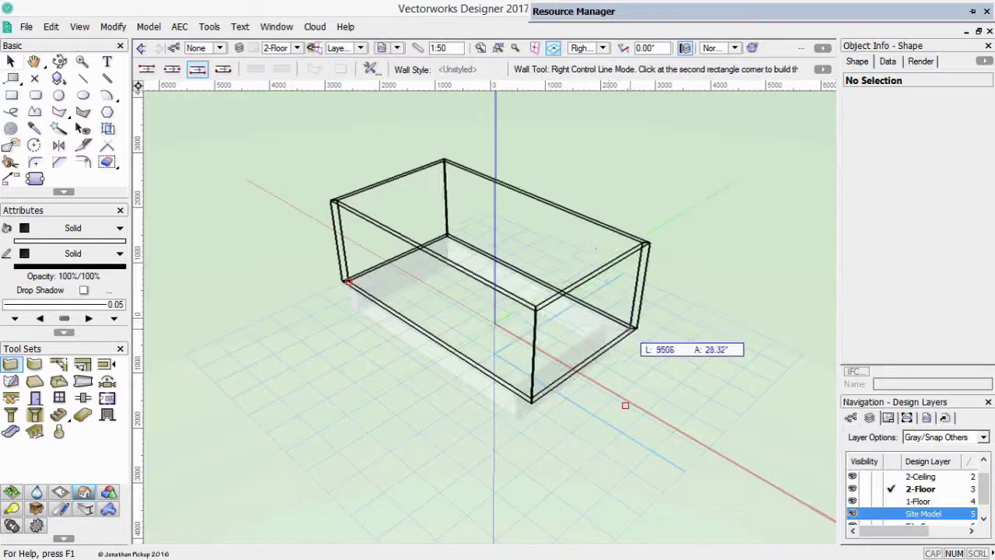
pyautogui.click(609, 322)
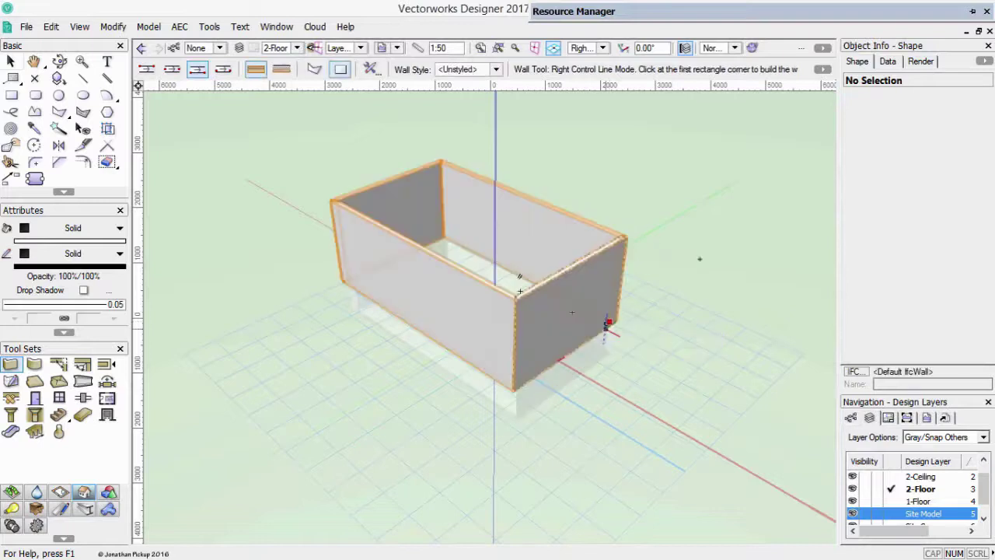
pyautogui.moveTo(941, 239); pyautogui.dragTo(846, 237)
pyautogui.write('0')
pyautogui.press('Tab')
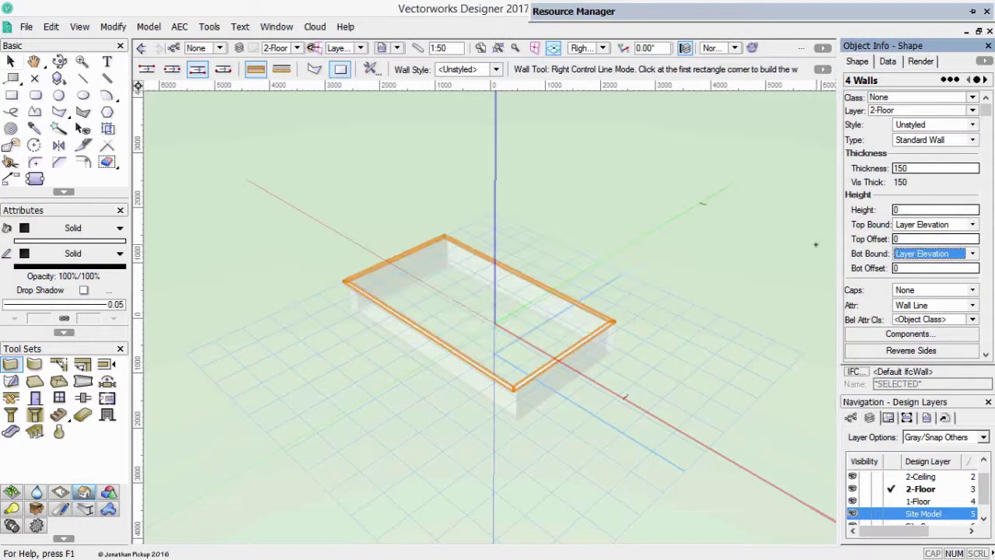
# - Try the Layer Wall Height, Finish Floor, Top of Verandah and Ceiling top bounds, ending on Skirting
pyautogui.click(972, 224)
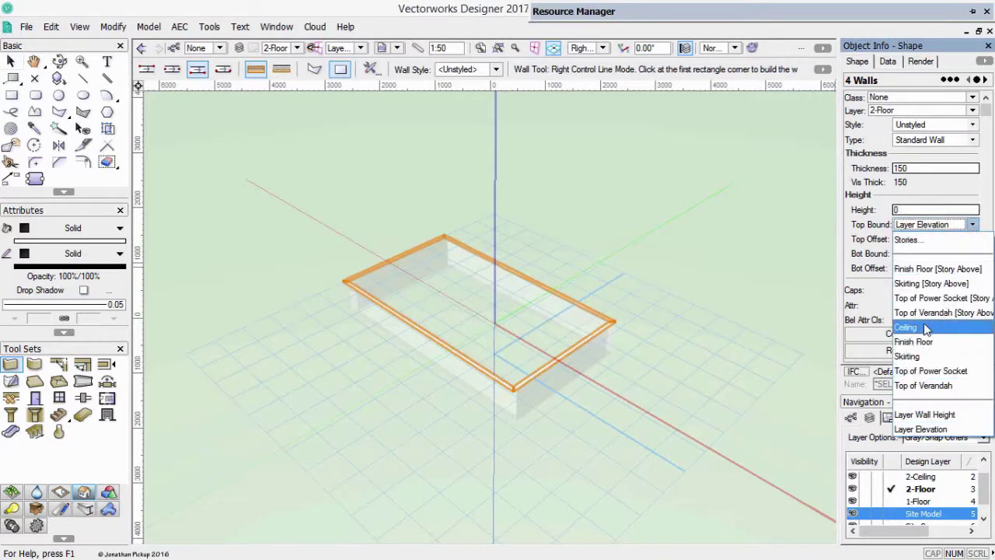
pyautogui.click(924, 415)
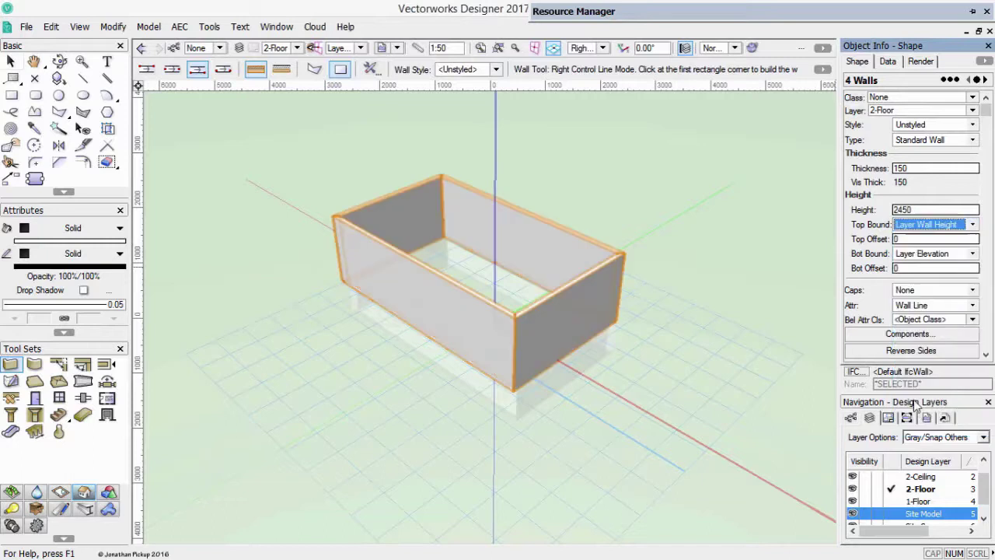
pyautogui.click(932, 224)
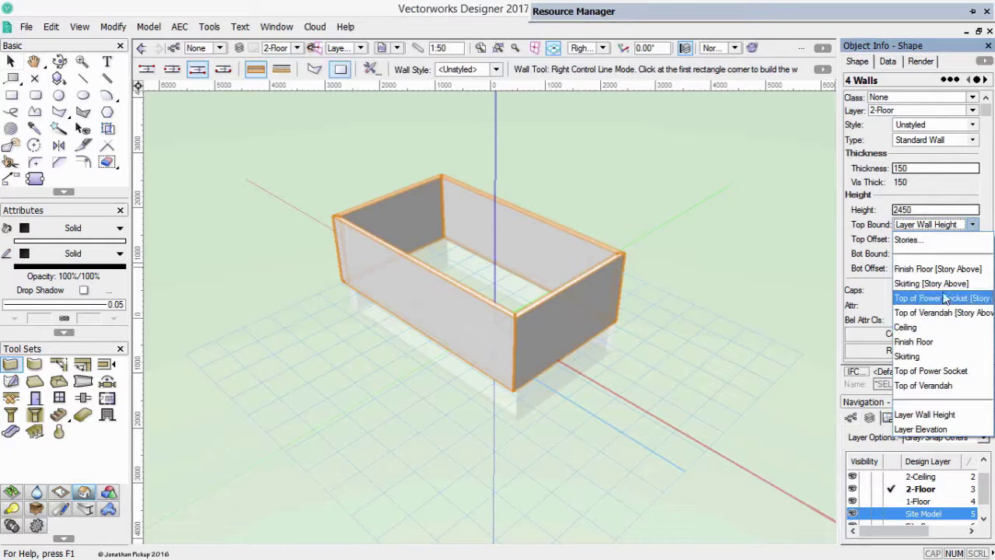
pyautogui.click(939, 268)
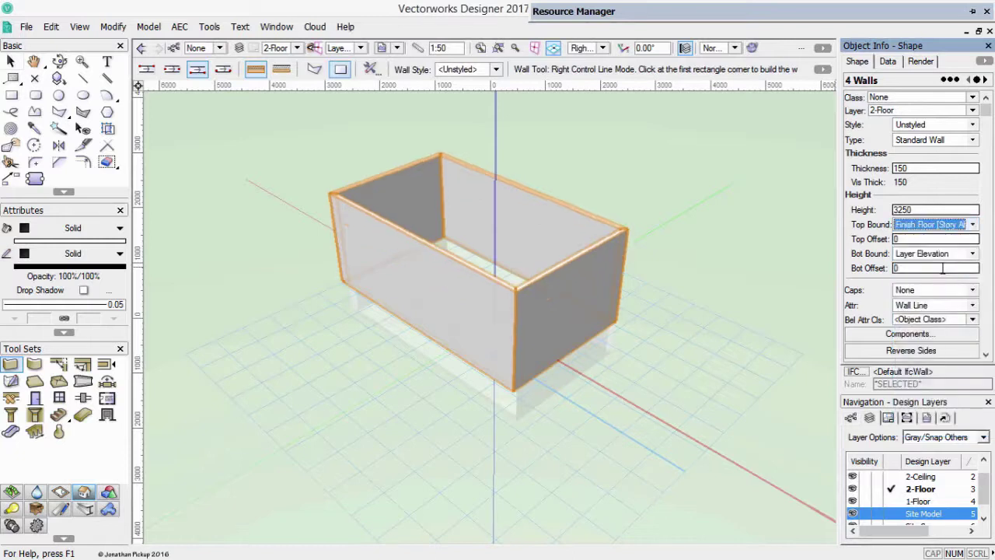
pyautogui.click(947, 224)
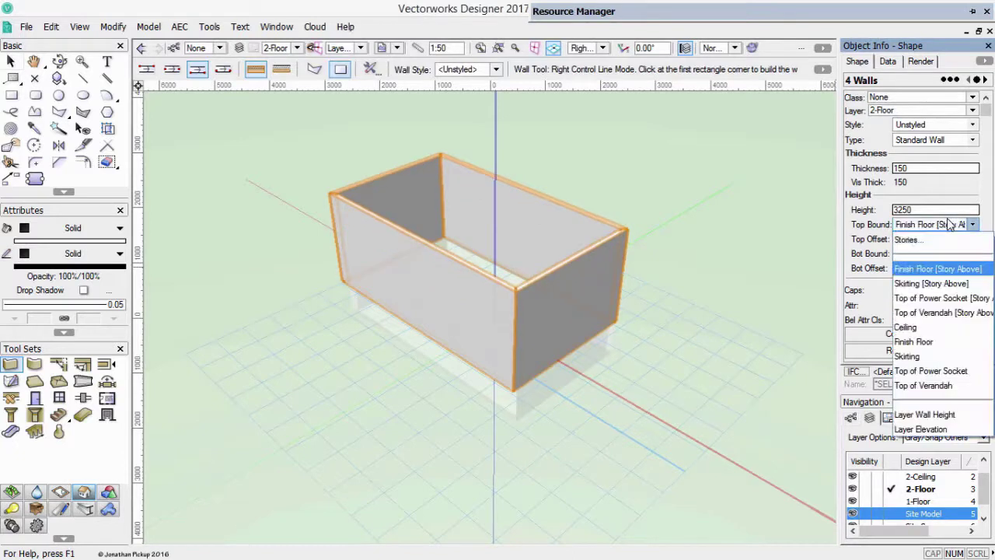
pyautogui.click(943, 312)
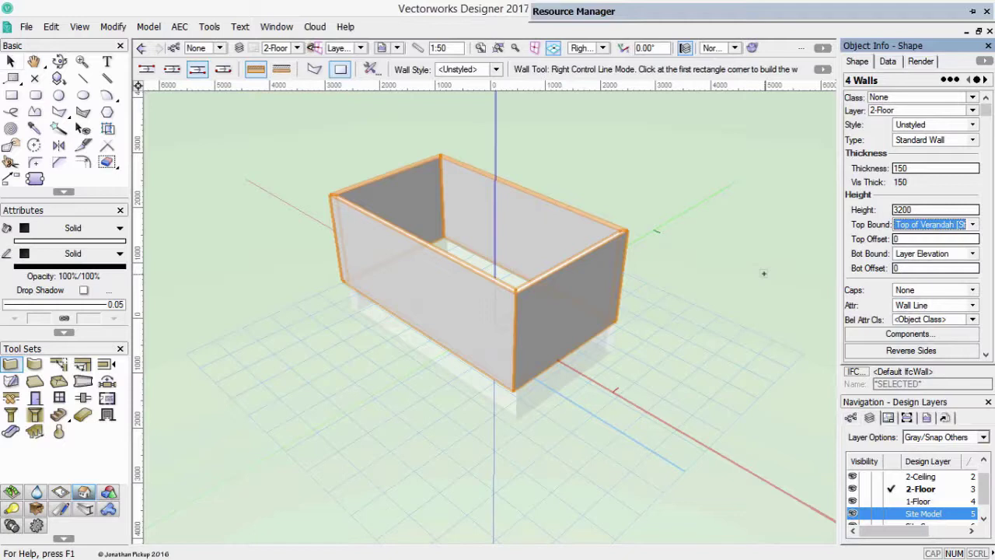
pyautogui.click(972, 224)
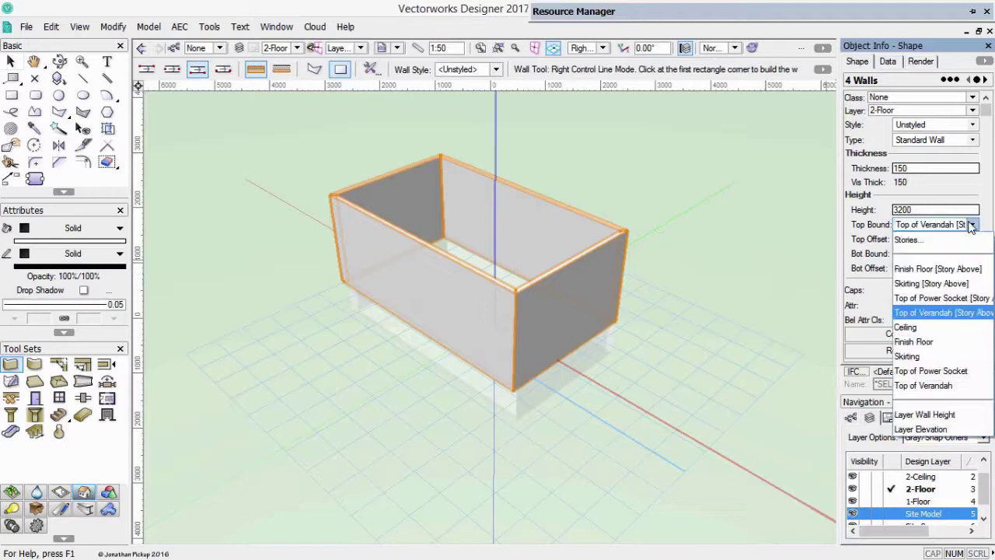
pyautogui.click(933, 327)
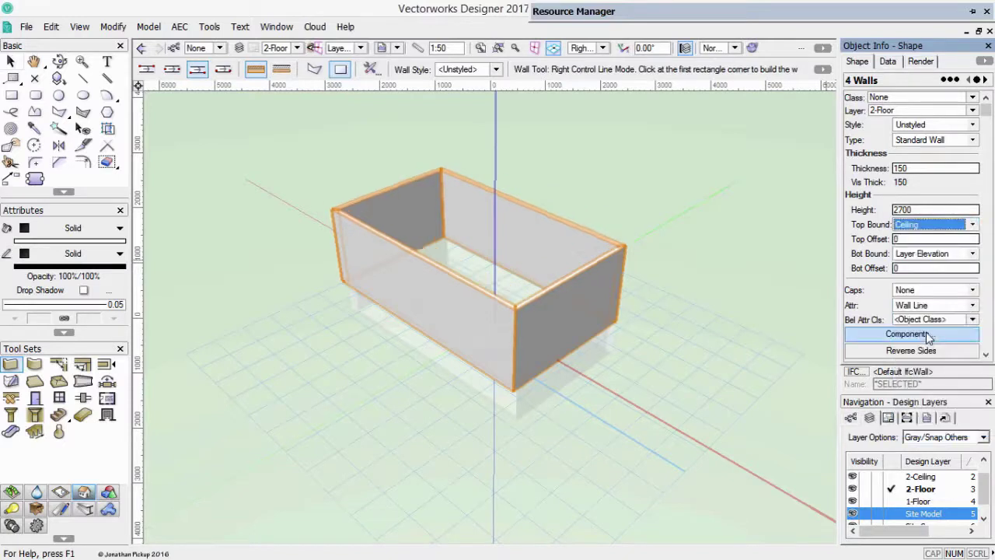
pyautogui.click(972, 225)
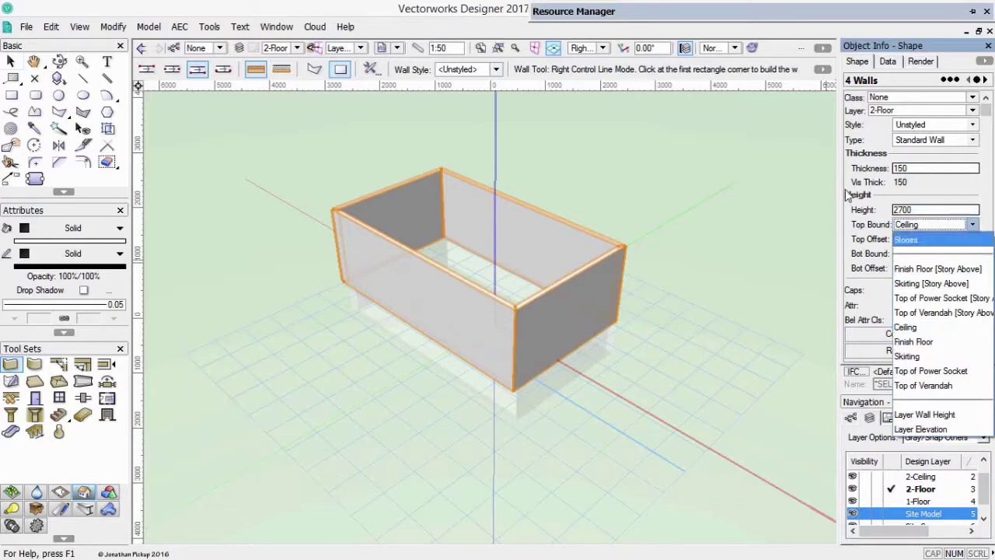
pyautogui.click(910, 356)
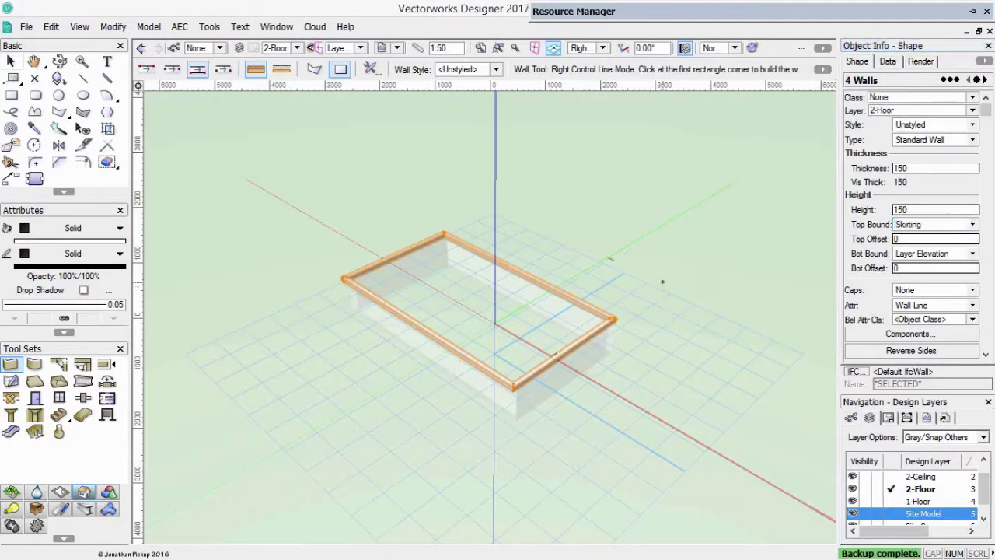
# - Clear the current wall selection and undo the last change to the walls
pyautogui.press('Escape')
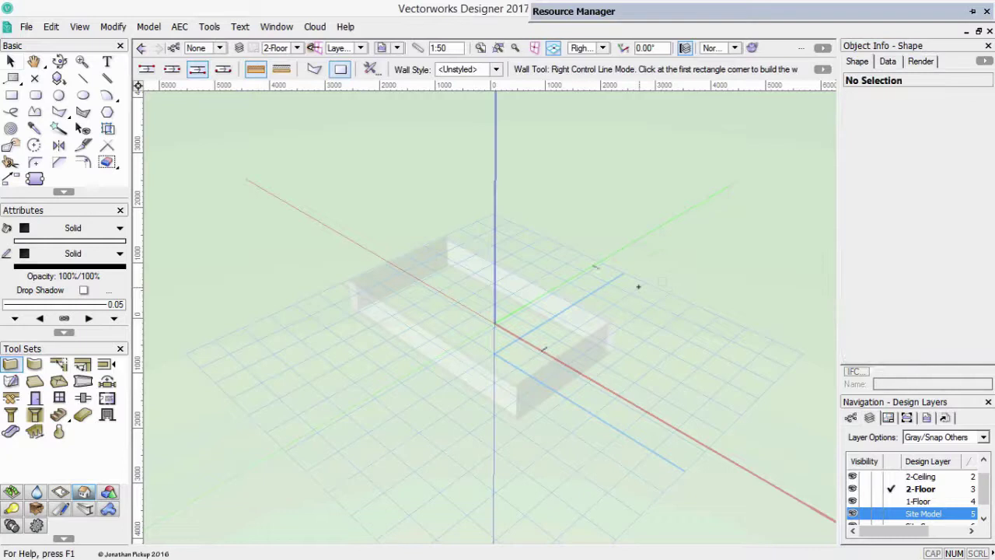
pyautogui.hotkey('ctrl', 'z')
pyautogui.hotkey('ctrl', 'z')
pyautogui.hotkey('ctrl', 'z')
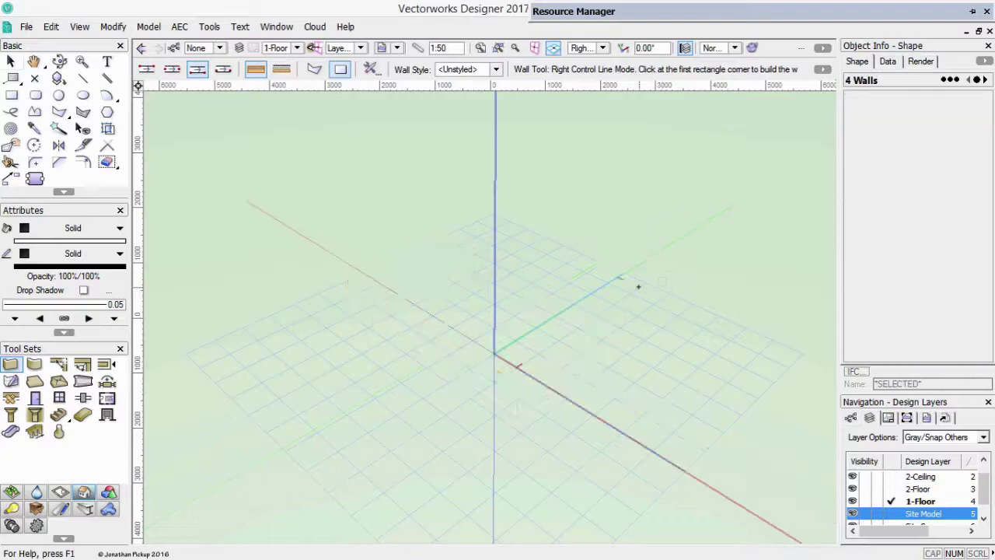